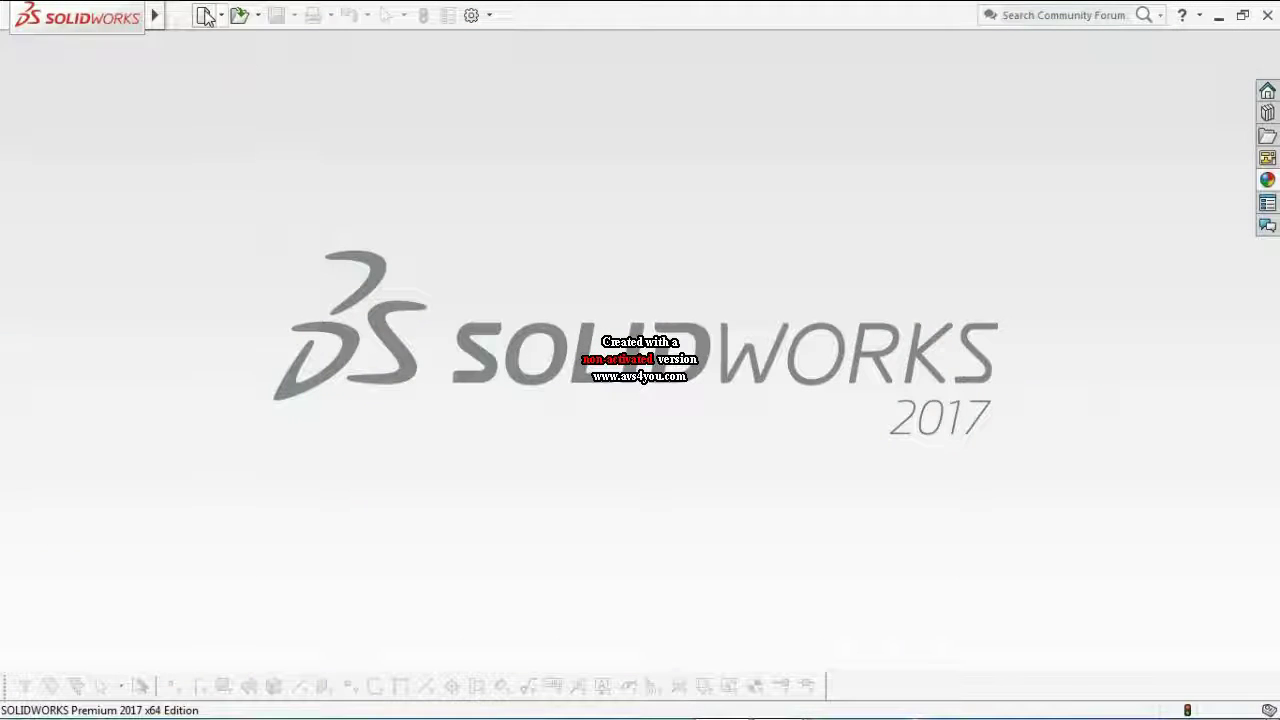
# - Create a new part and open a sketch on the Front Plane, viewed straight on
pyautogui.click(205, 17)
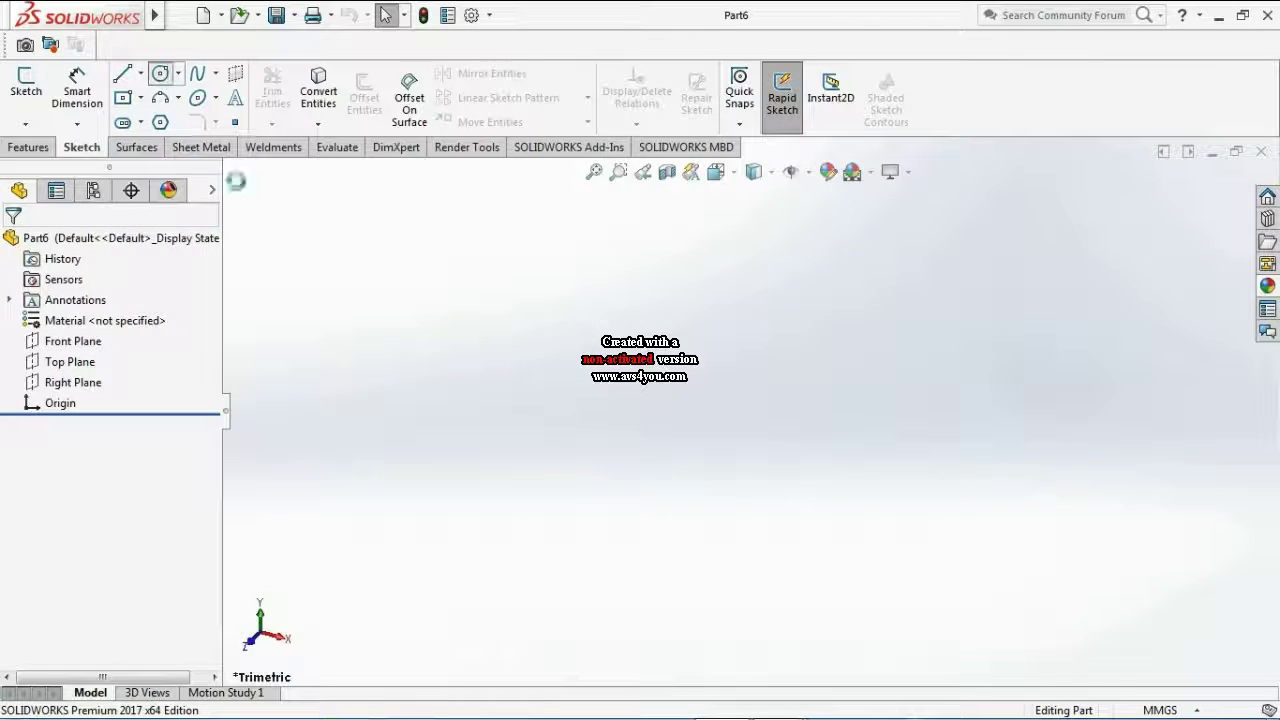
pyautogui.click(162, 73)
pyautogui.click(655, 285)
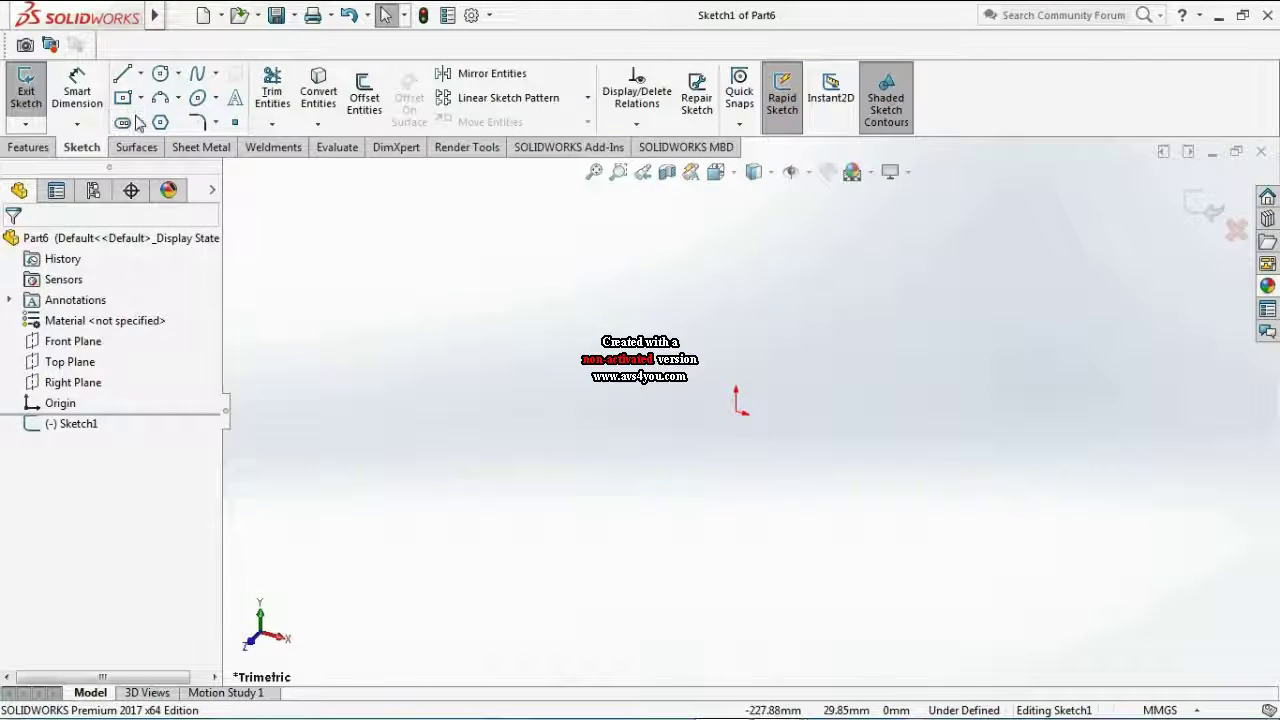
pyautogui.press('space')
pyautogui.click(794, 408)
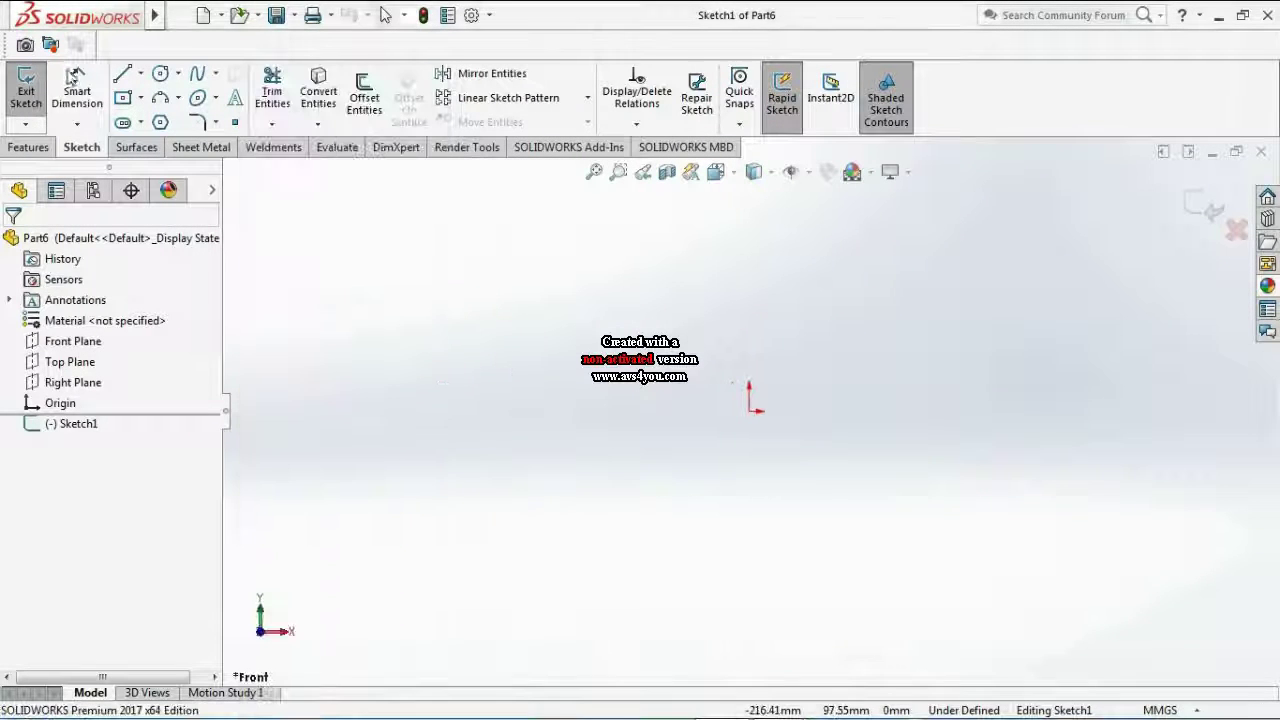
# - Sketch a circle centred on the origin and set its diameter to 65 mm
pyautogui.click(160, 73)
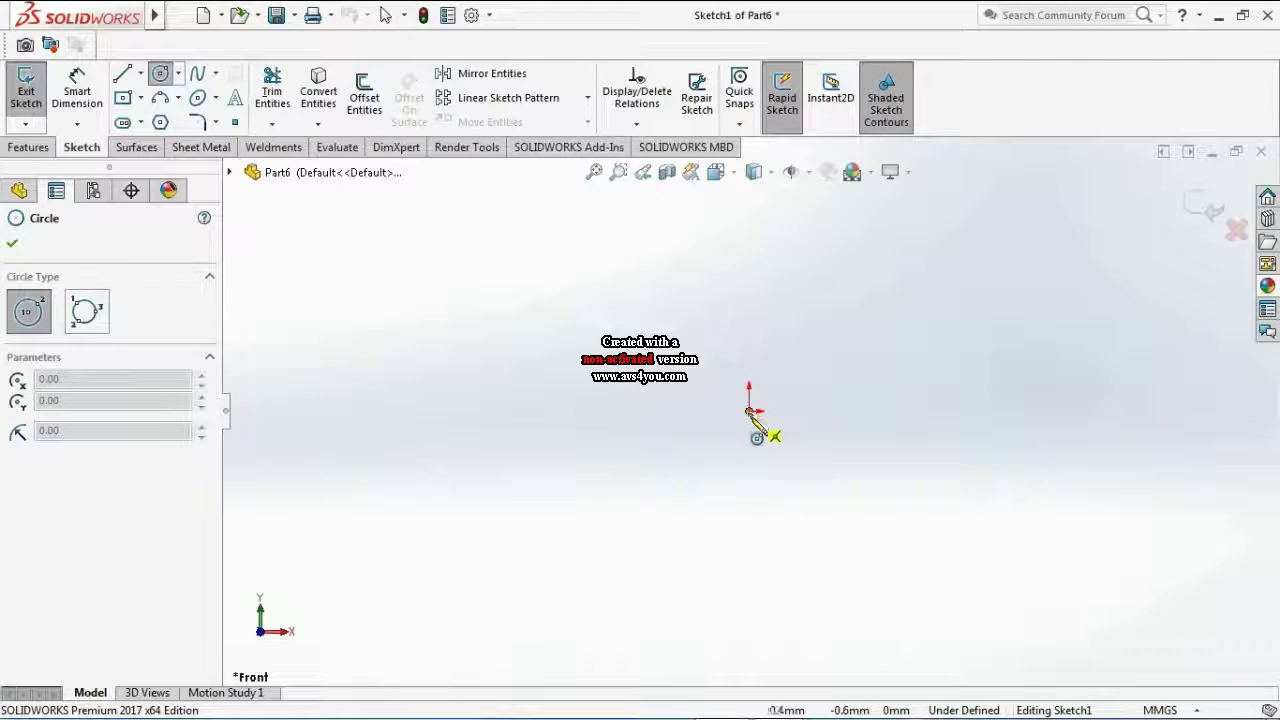
pyautogui.click(748, 410)
pyautogui.click(795, 480)
pyautogui.click(77, 90)
pyautogui.click(778, 336)
pyautogui.click(960, 420)
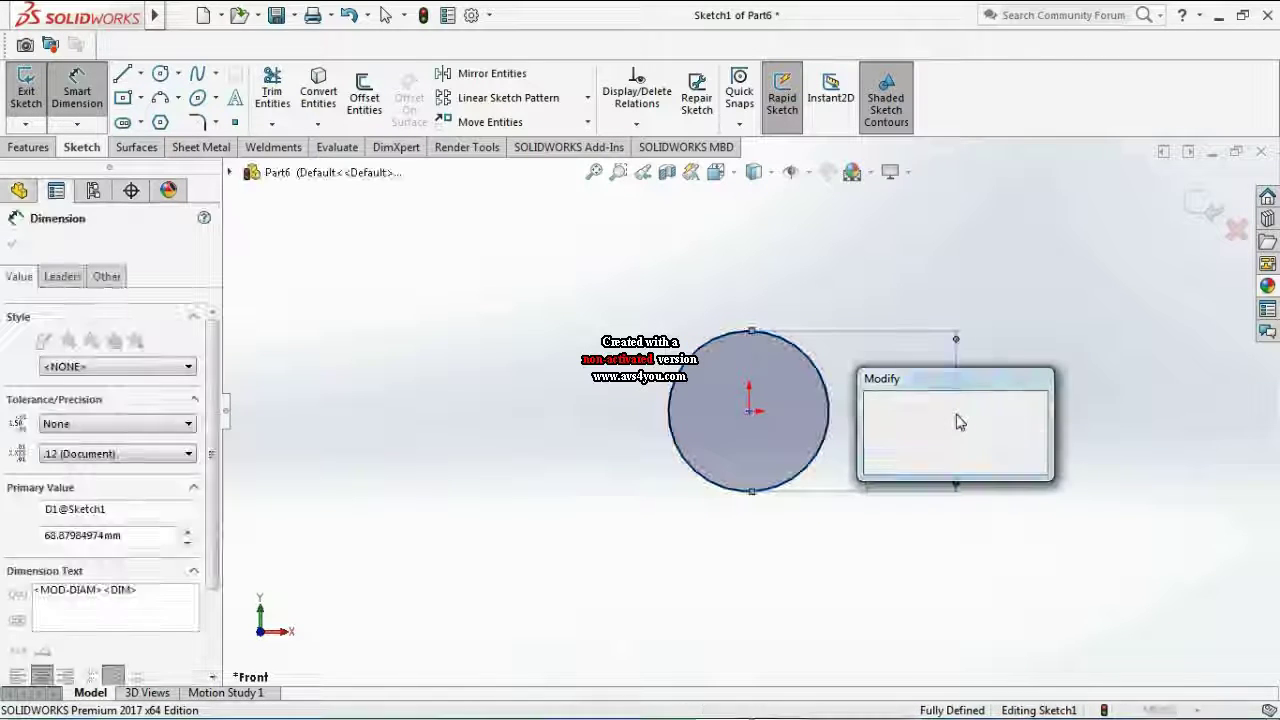
pyautogui.write('65')
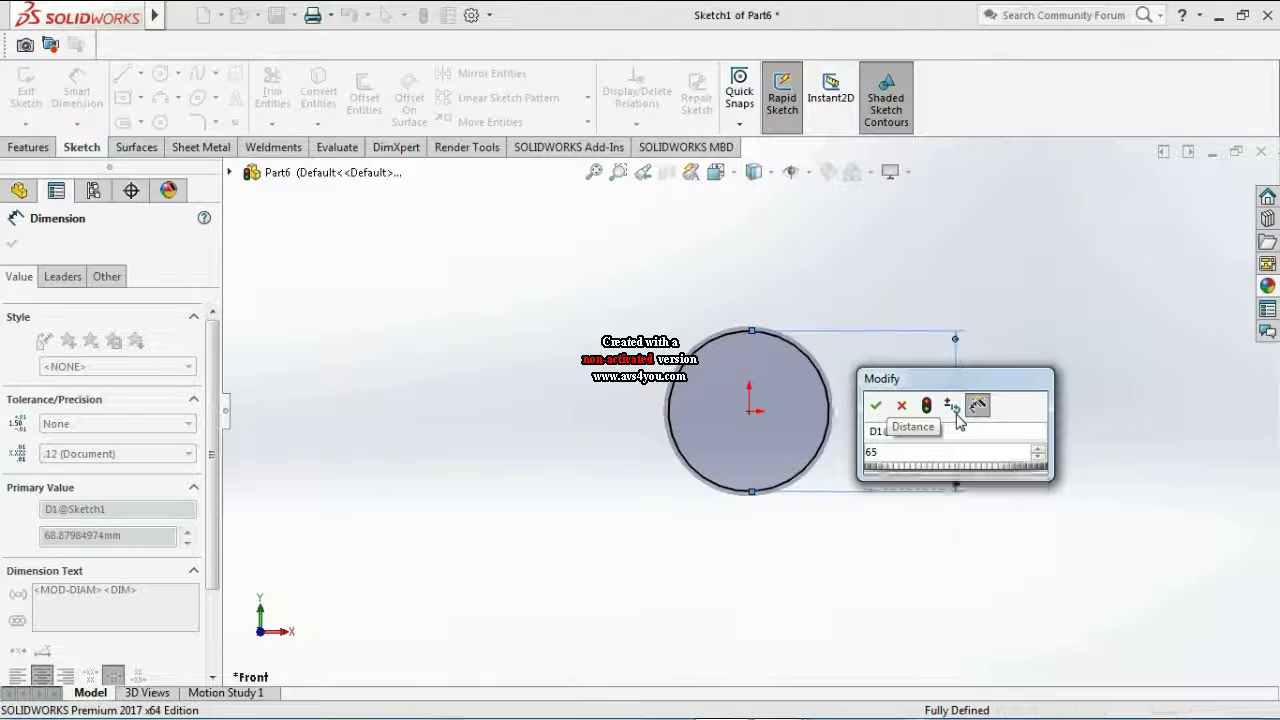
pyautogui.press('Return')
pyautogui.scroll(3, 916, 357)
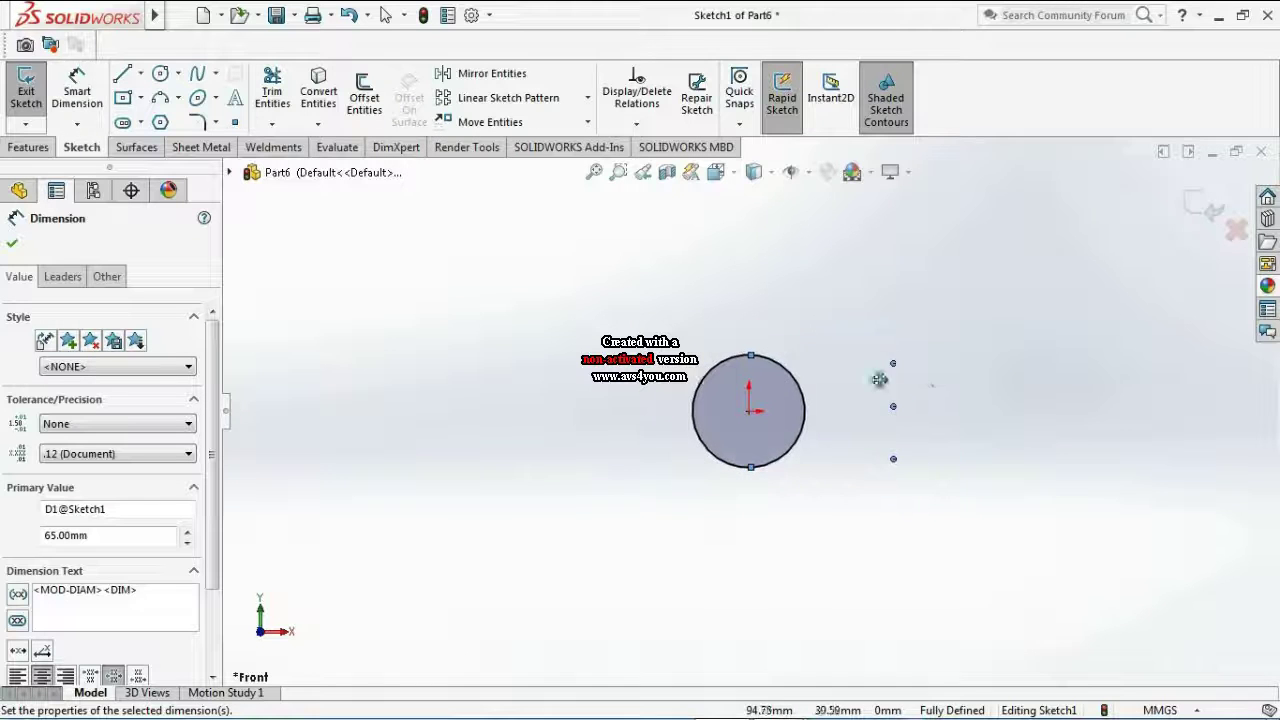
# - Extrude the circle as a solid boss with a blind depth of 27.31 mm
pyautogui.click(29, 147)
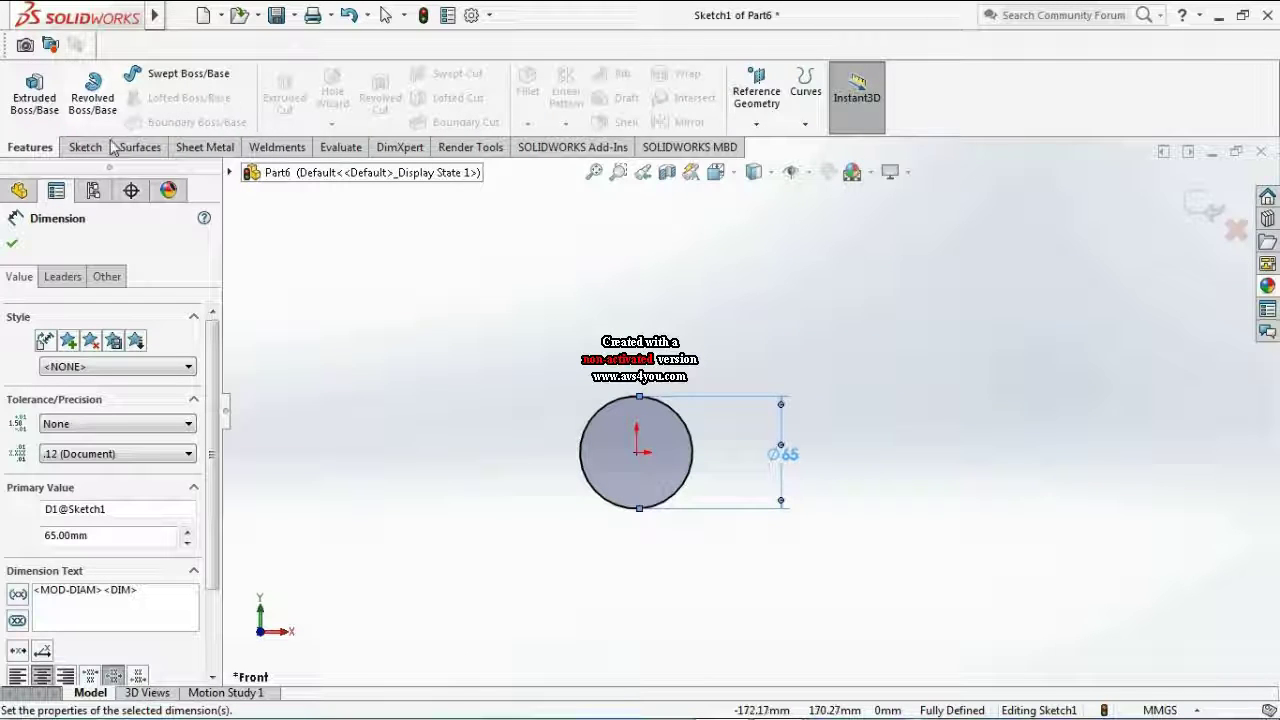
pyautogui.click(40, 100)
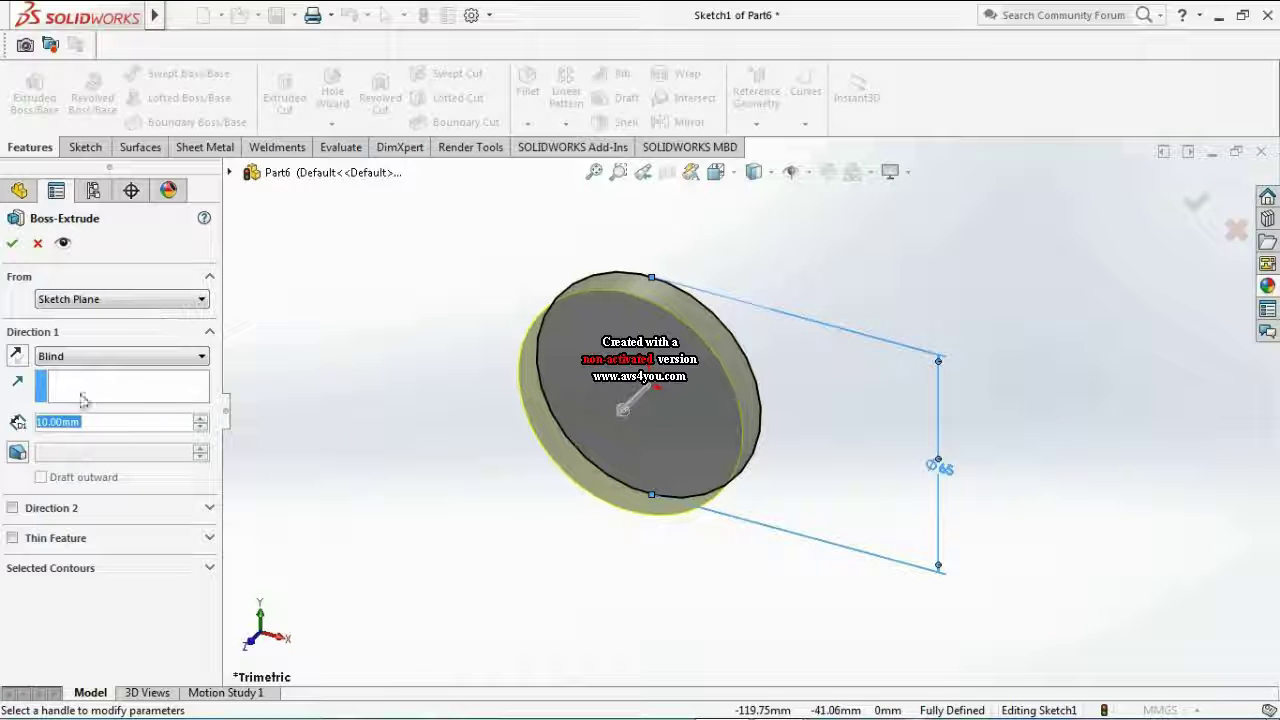
pyautogui.write('27.31')
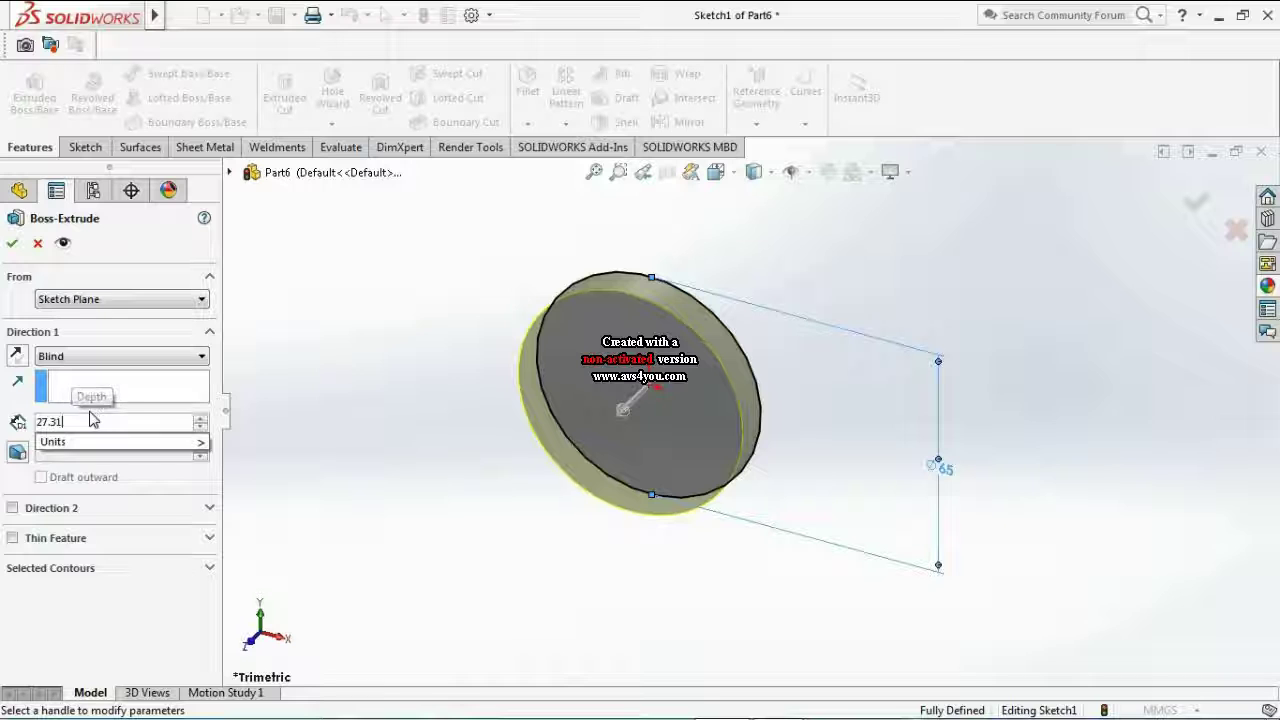
pyautogui.press('Return')
pyautogui.press('Return')
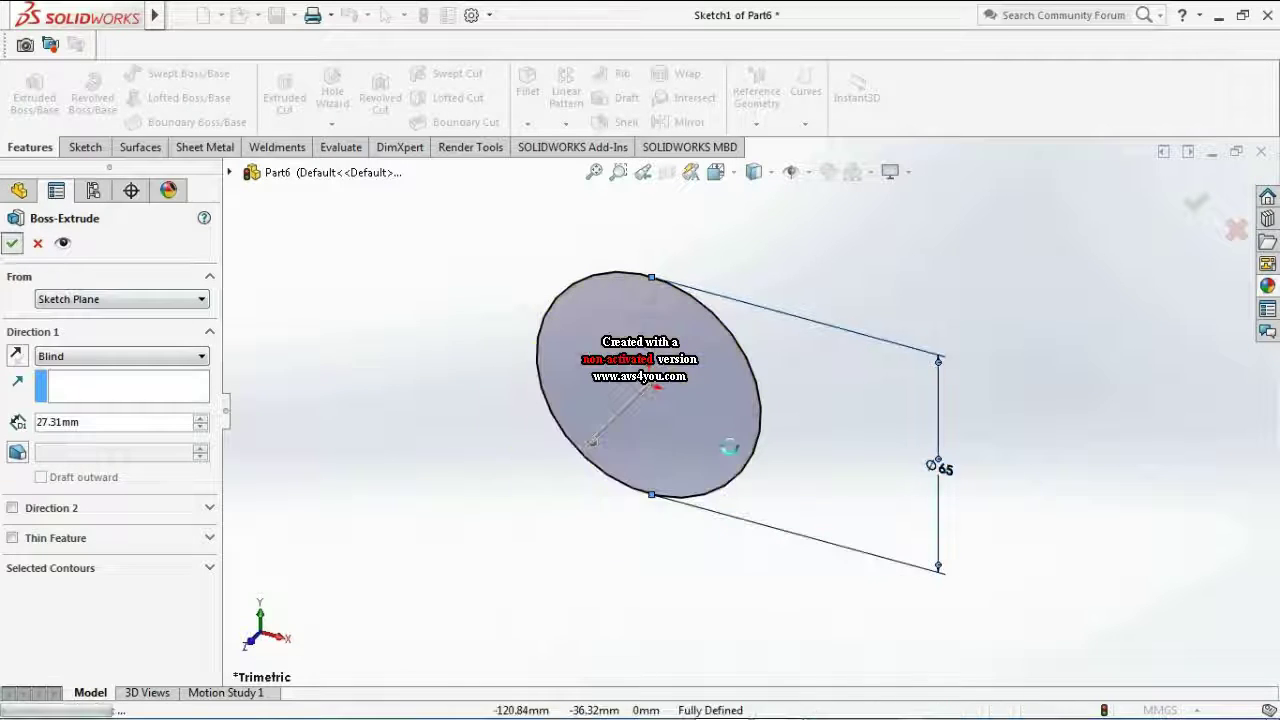
# - Open a sketch on the front circular face of the cylinder and view it straight on
pyautogui.click(695, 455)
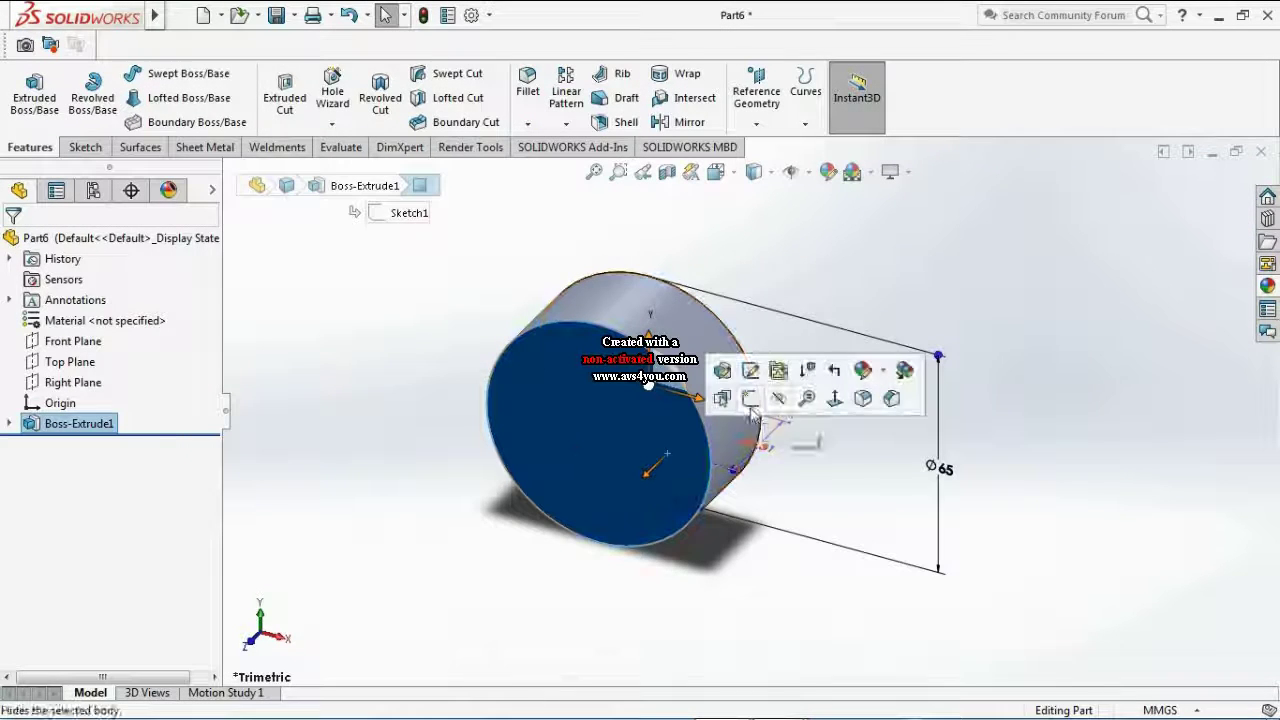
pyautogui.click(750, 400)
pyautogui.press('space')
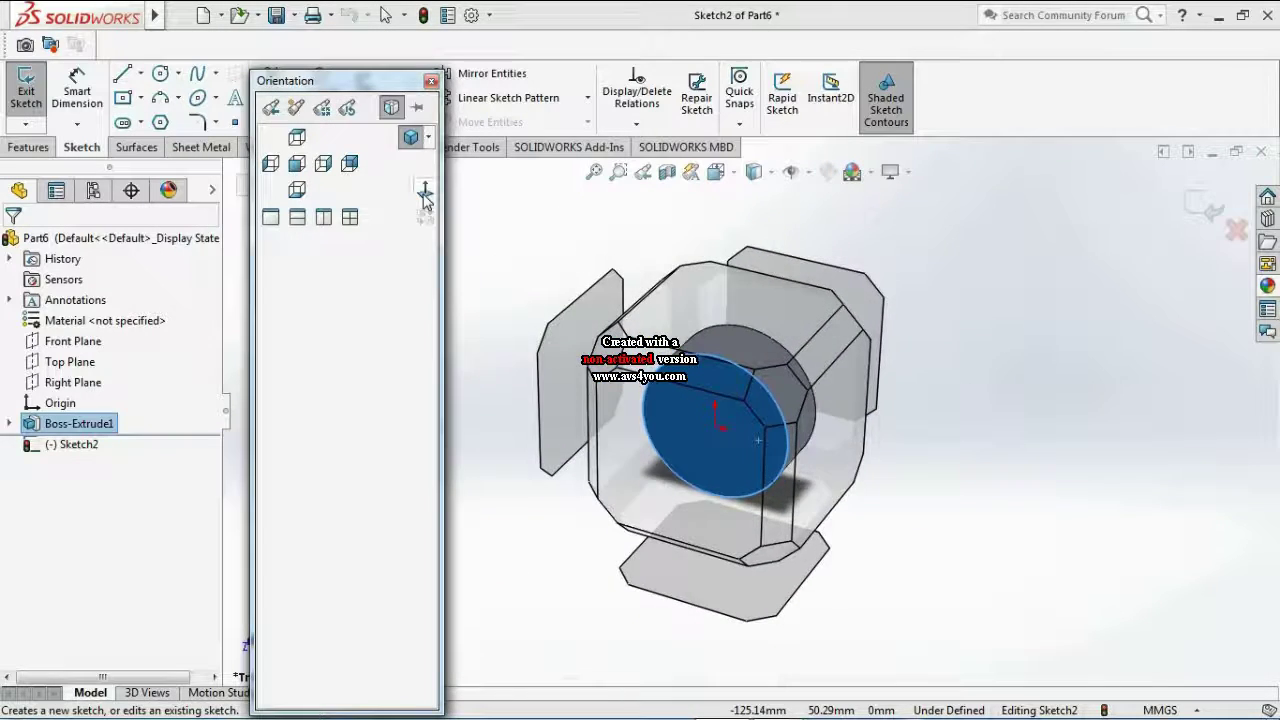
pyautogui.click(424, 195)
pyautogui.keyDown('ctrl'); pyautogui.moveTo(951, 466); pyautogui.dragTo(754, 558, button='middle'); pyautogui.keyUp('ctrl')
# - Sketch a circle about 100 mm in diameter around the cylinder face, centred on the origin
pyautogui.click(160, 73)
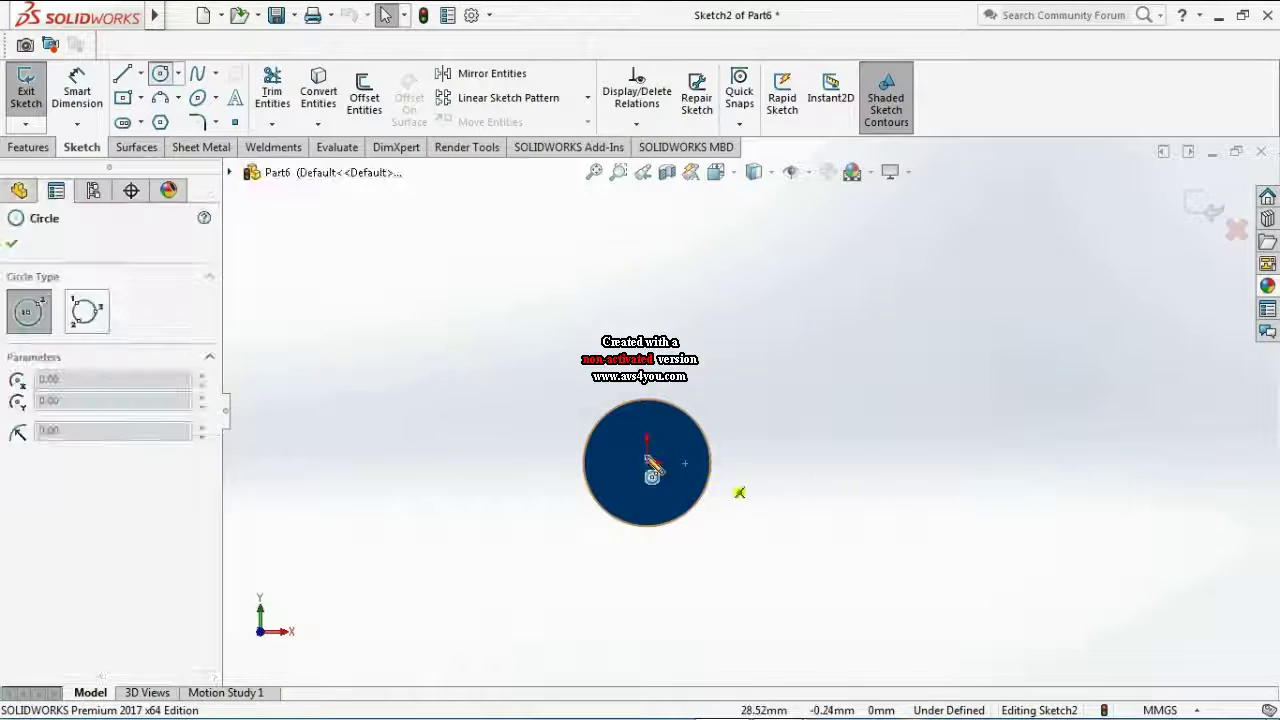
pyautogui.click(648, 463)
pyautogui.click(733, 512)
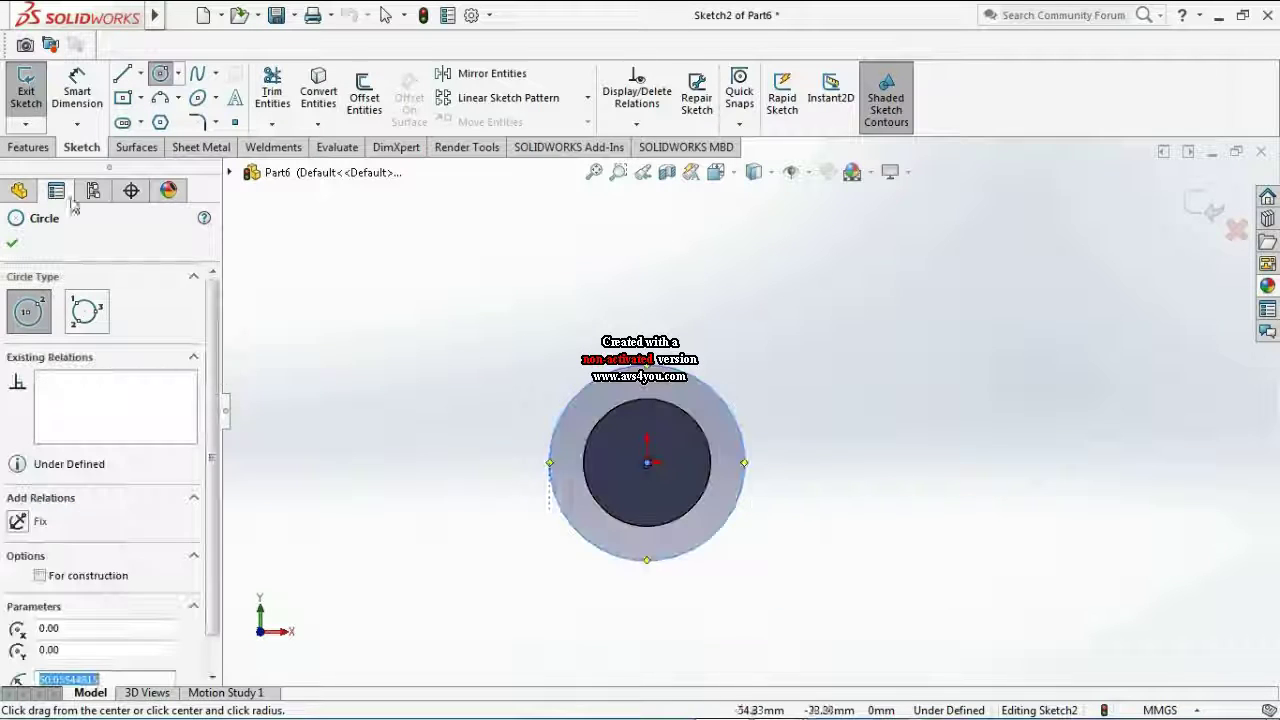
# - Dimension the diameter of the circle around the cylinder and set it to 102 mm
pyautogui.click(77, 90)
pyautogui.click(734, 414)
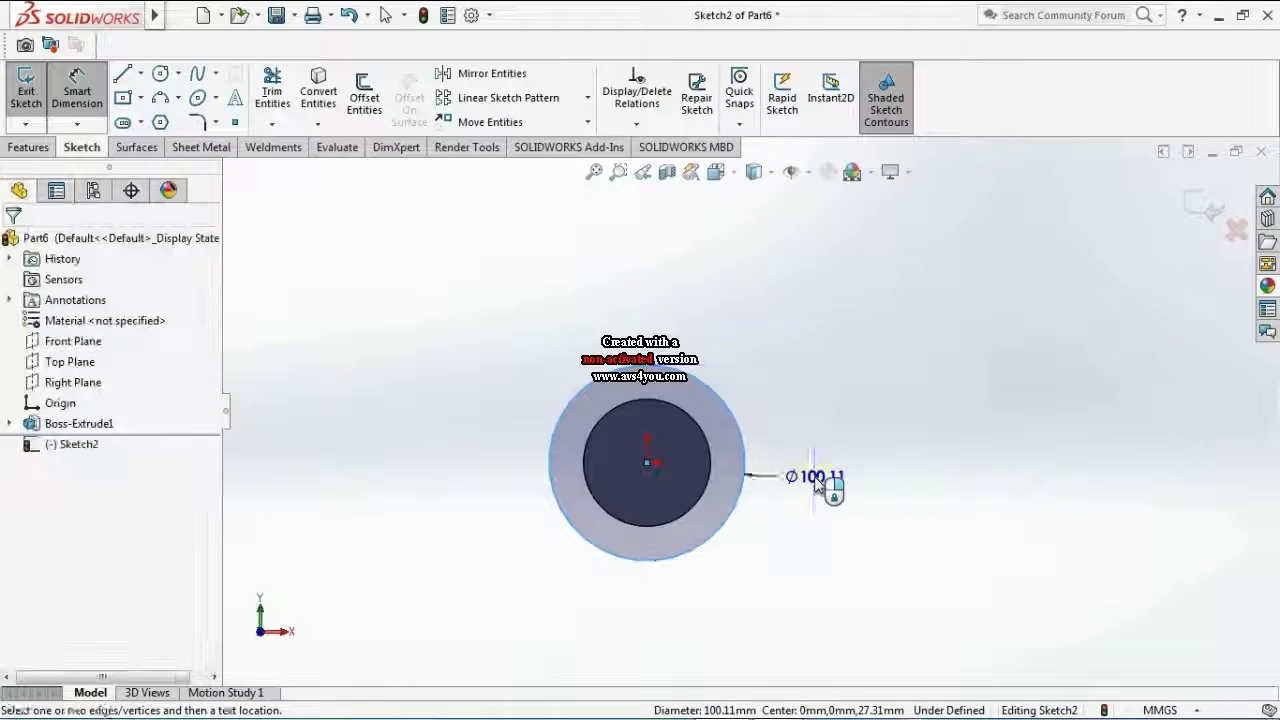
pyautogui.click(818, 483)
pyautogui.write('1002')
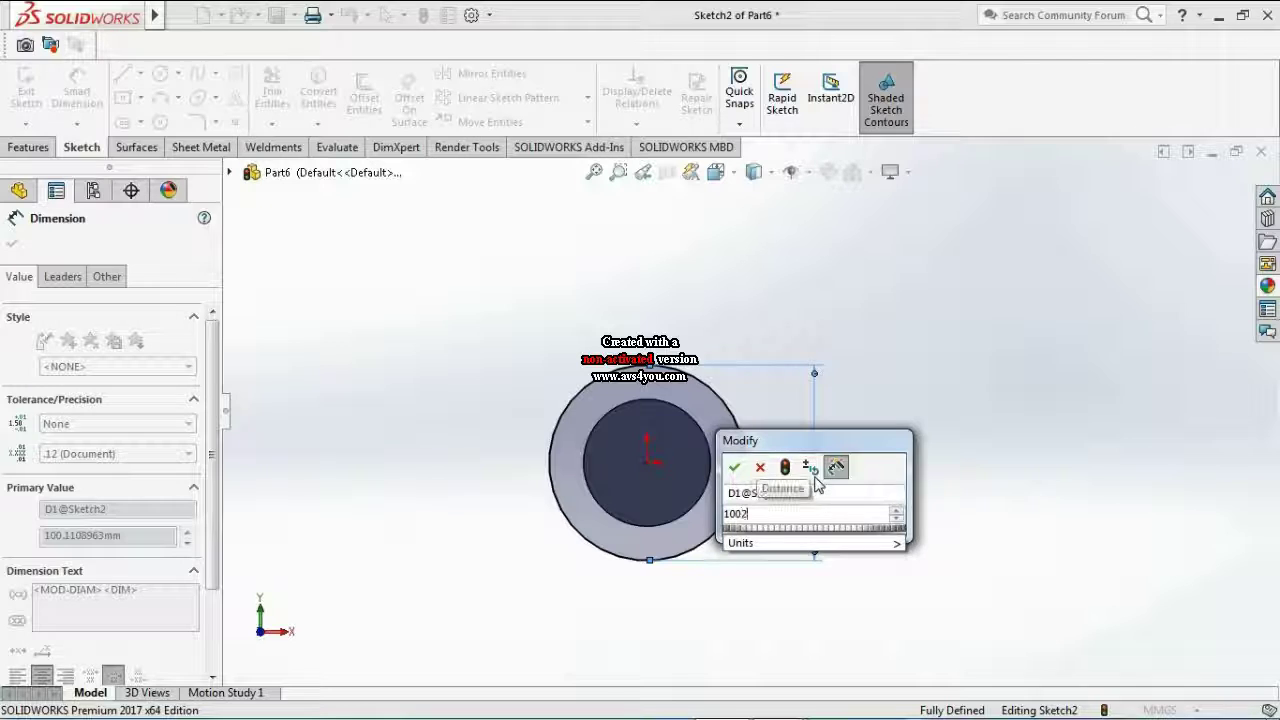
pyautogui.press('Escape')
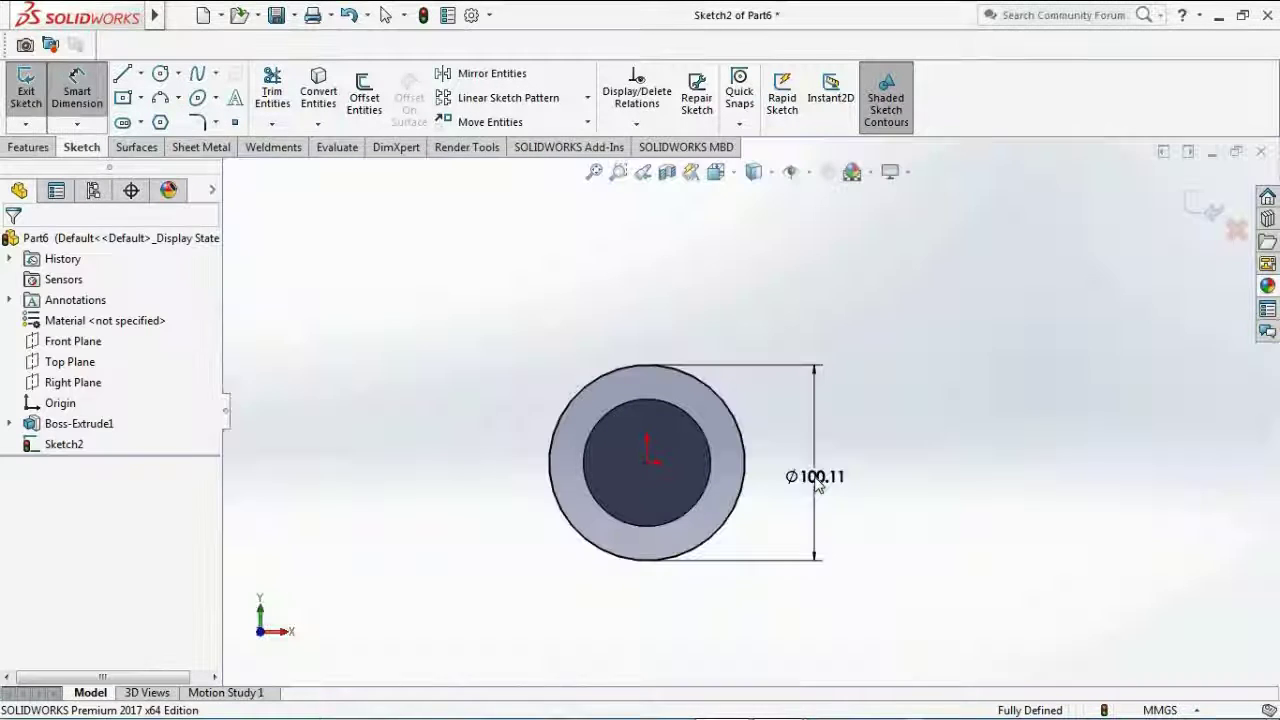
pyautogui.doubleClick(818, 483)
pyautogui.write('102.0')
pyautogui.press('BackSpace')
pyautogui.write('2')
pyautogui.press('Return')
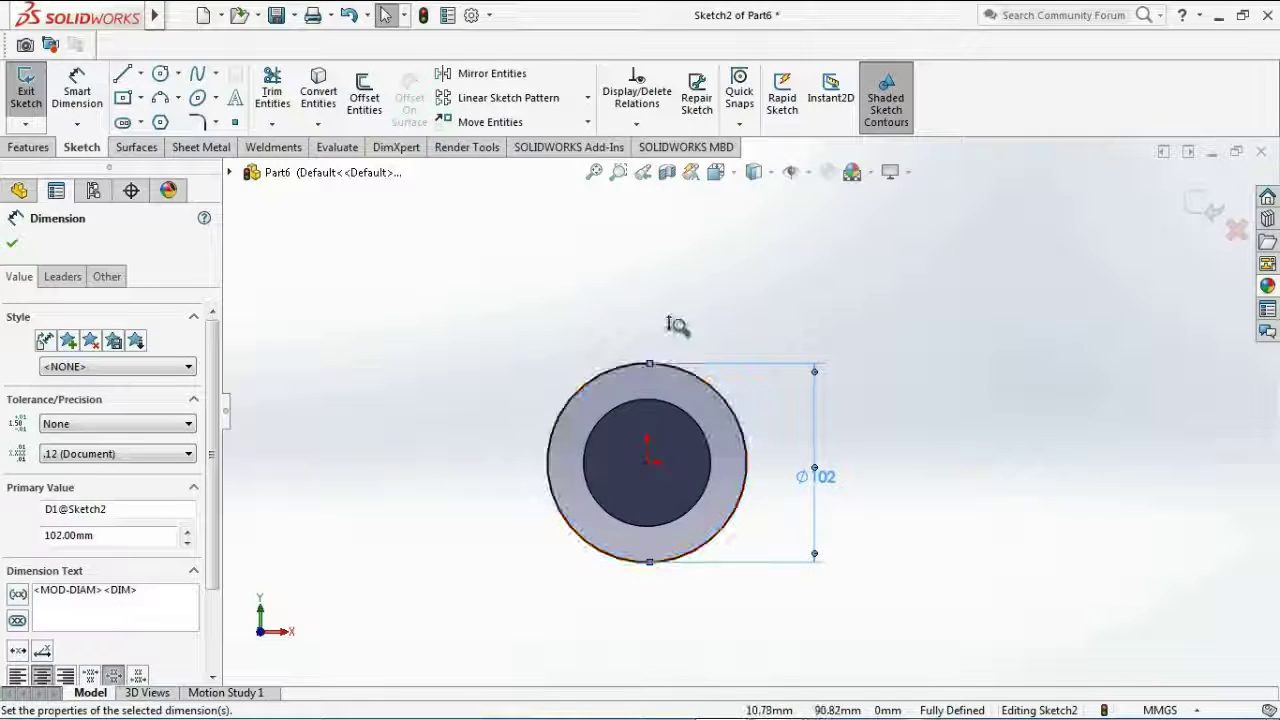
# - Sketch a second circle directly above the 102 mm circle and set its diameter to 88 mm
pyautogui.scroll(-3, 680, 343)
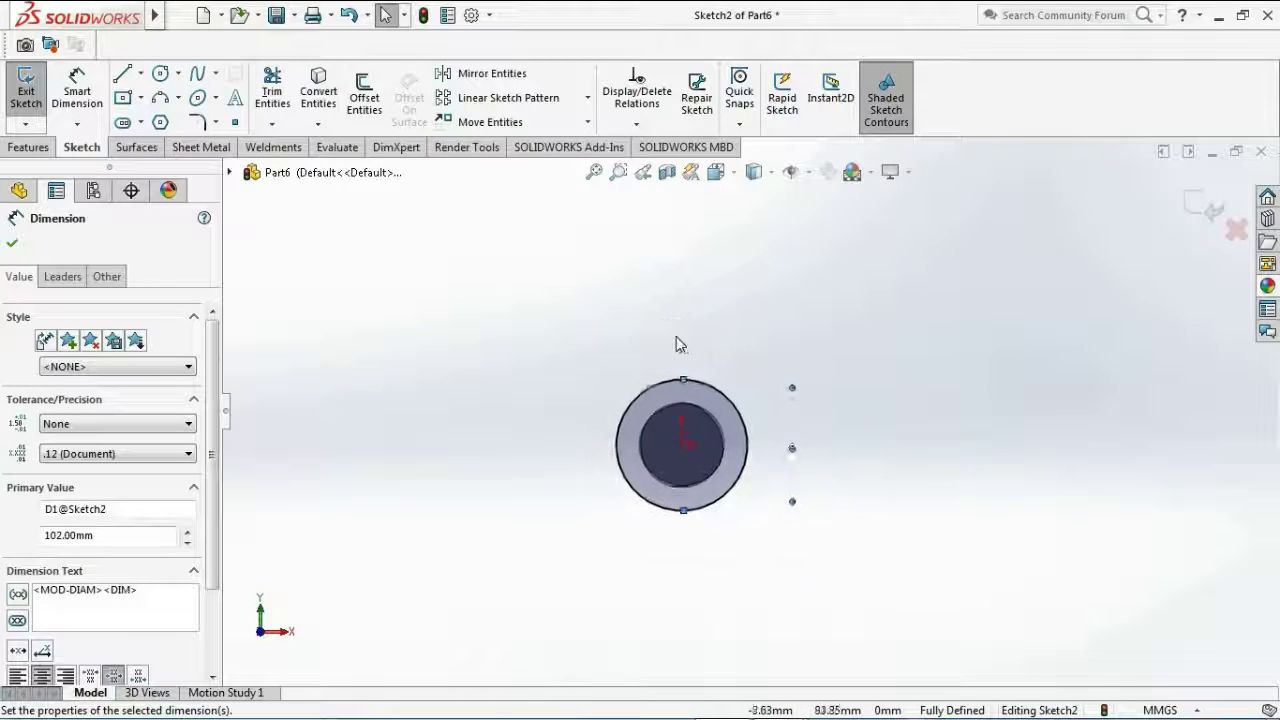
pyautogui.click(160, 74)
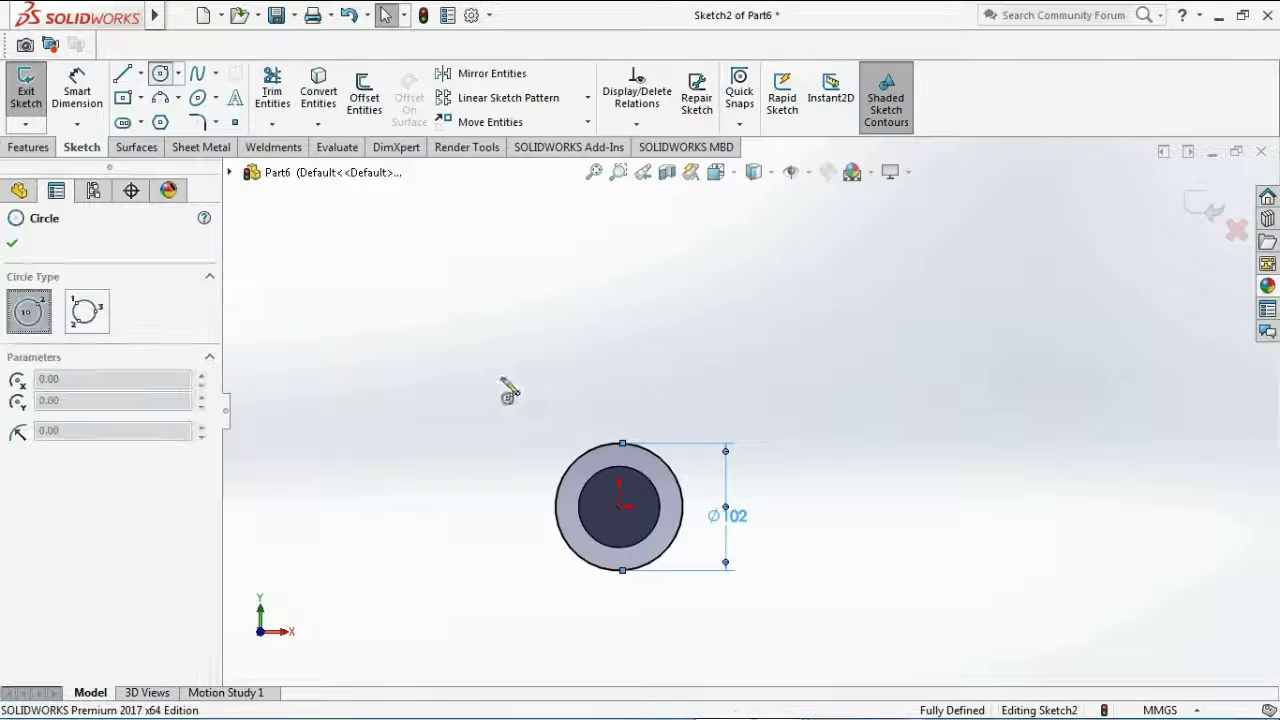
pyautogui.click(619, 341)
pyautogui.click(655, 372)
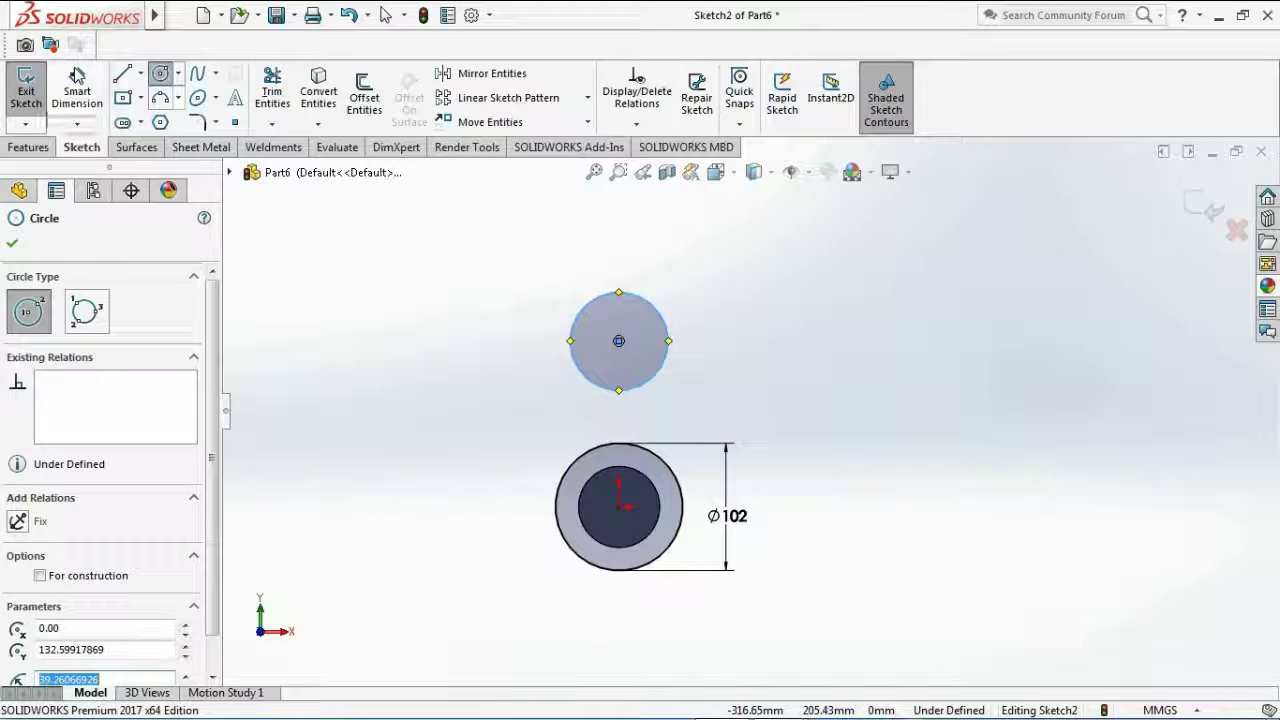
pyautogui.press('Escape')
pyautogui.click(666, 322)
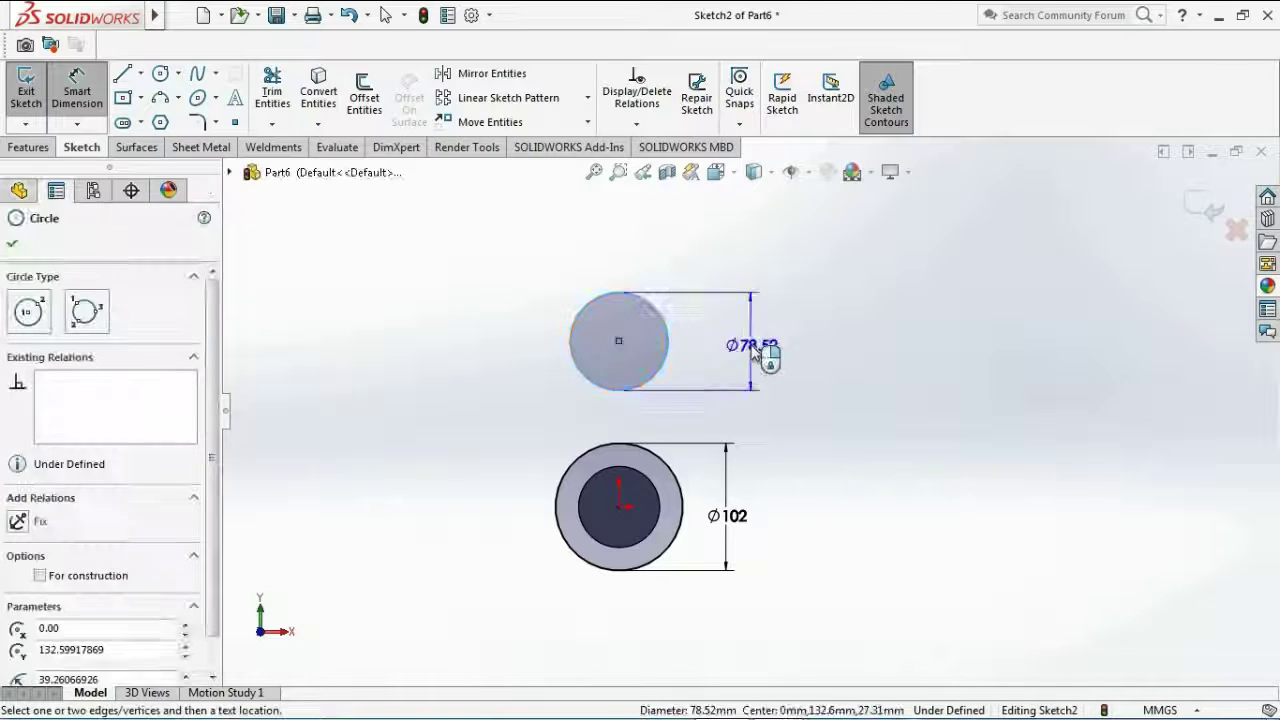
pyautogui.click(755, 350)
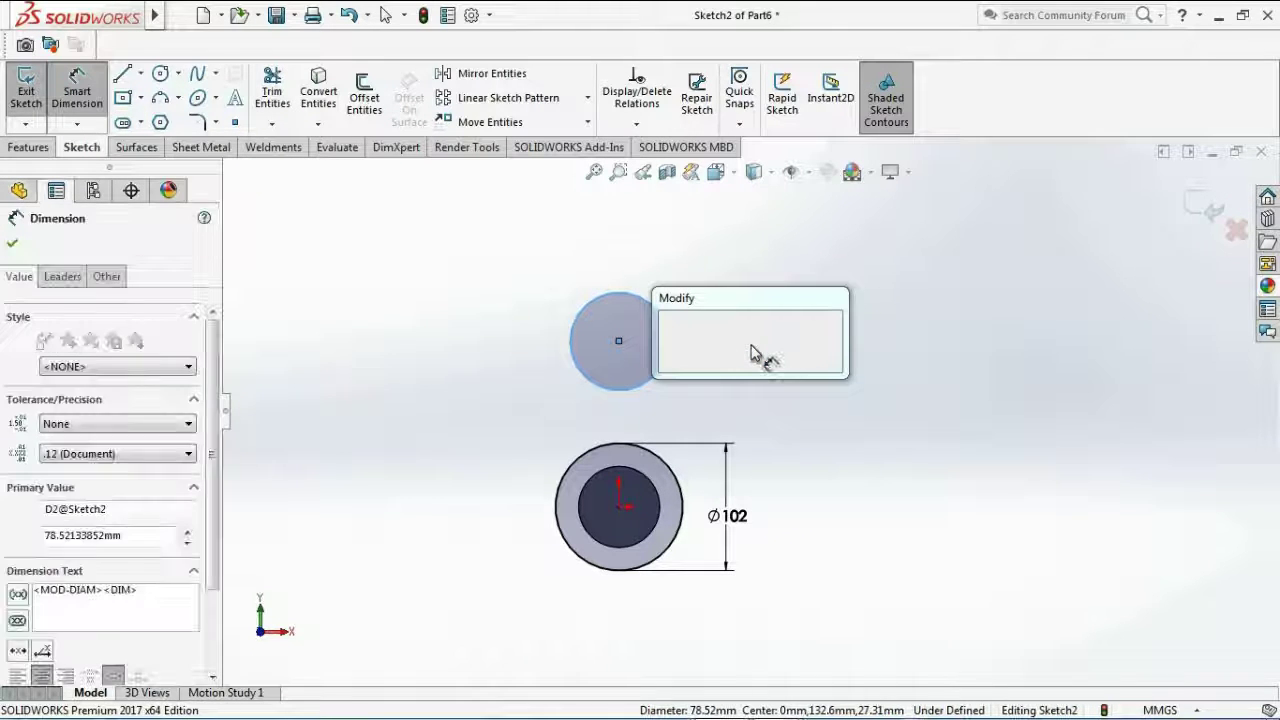
pyautogui.write('88')
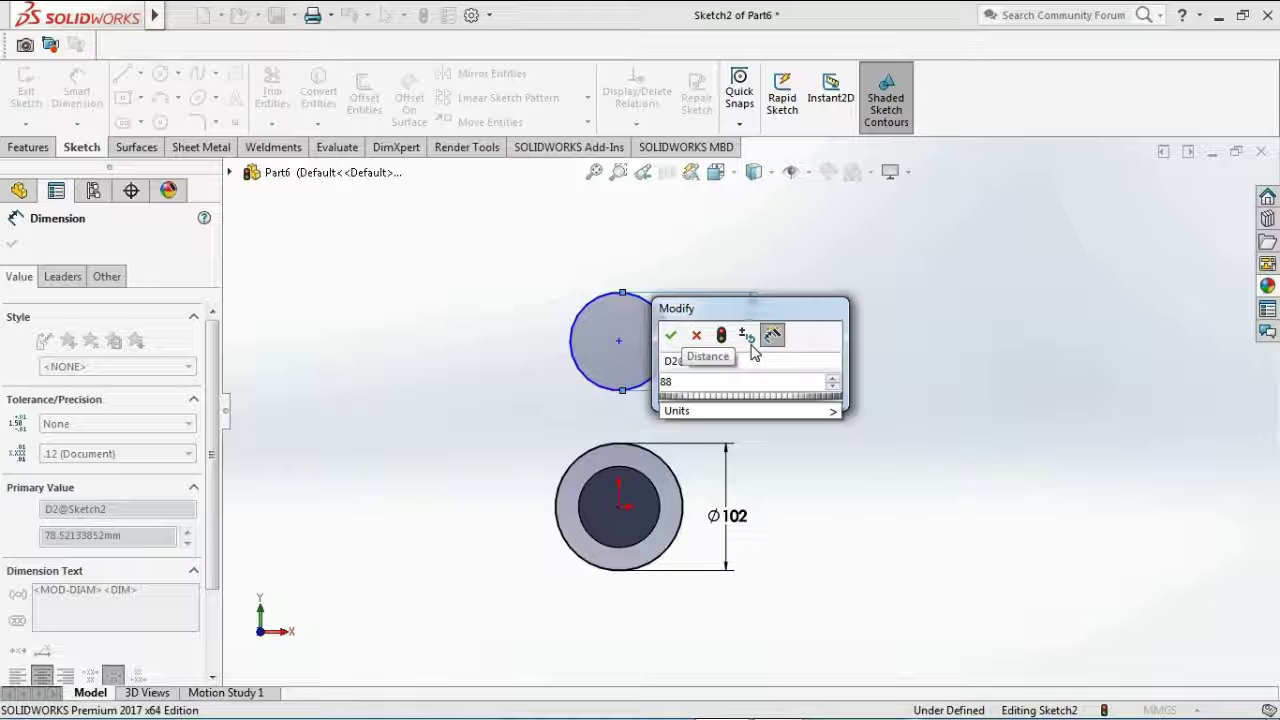
pyautogui.press('Return')
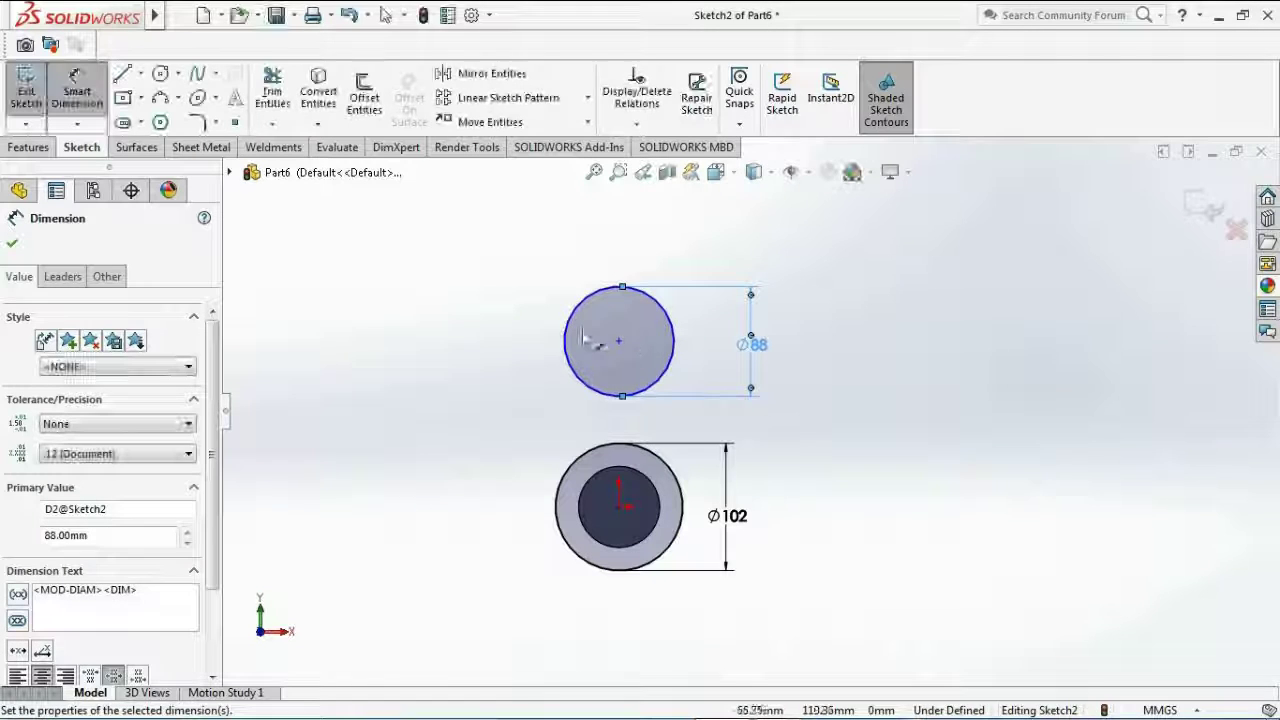
# - Dimension the vertical distance between the upper circle's centre and the origin and set it to 80 mm
pyautogui.click(617, 510)
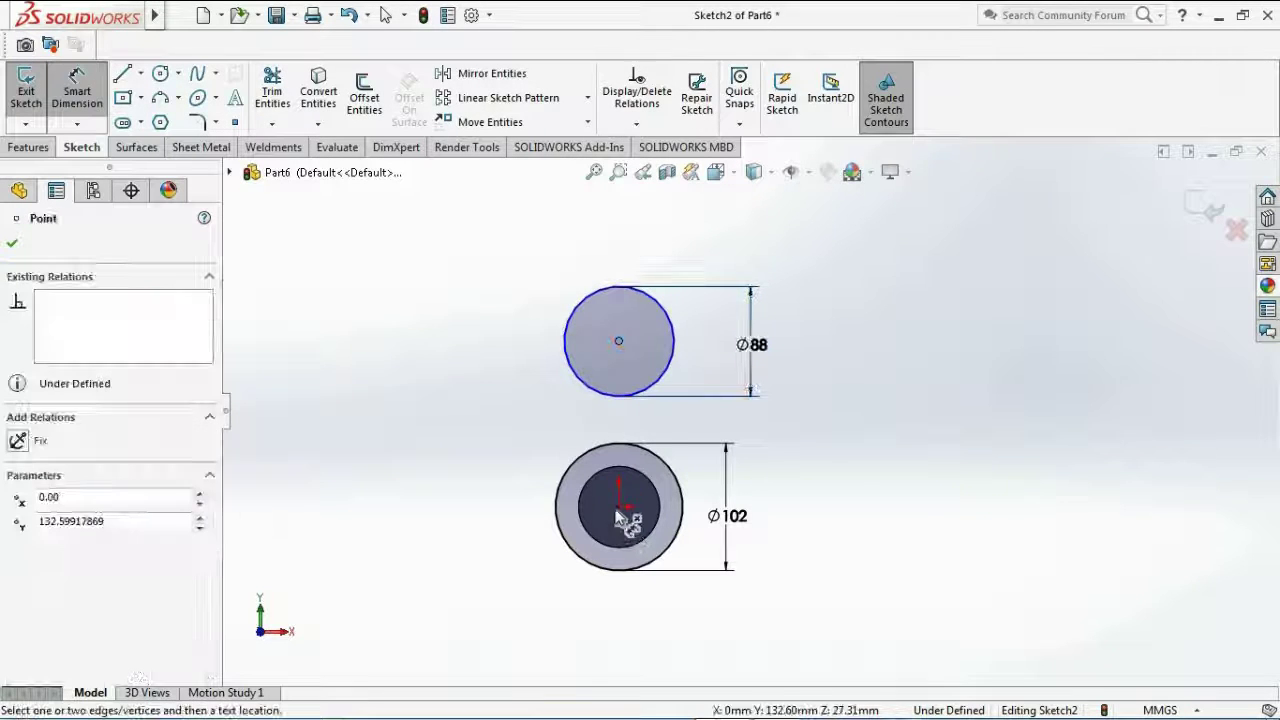
pyautogui.click(831, 440)
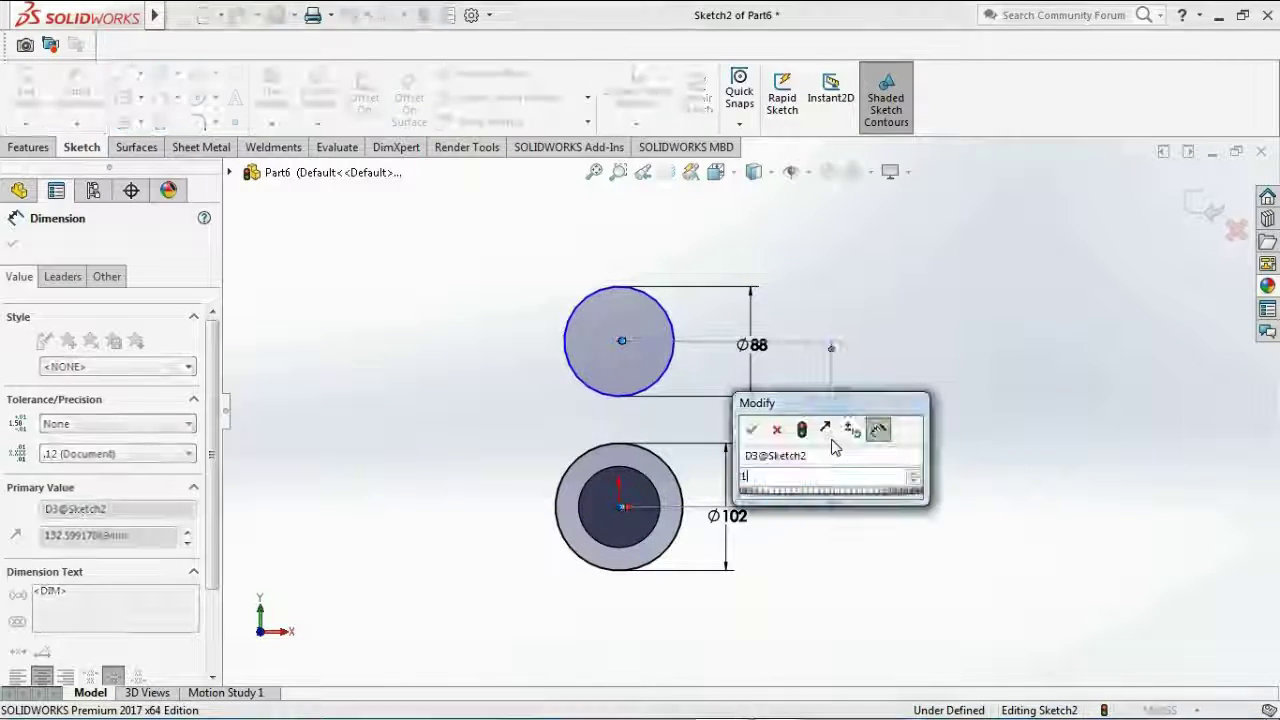
pyautogui.press('Return')
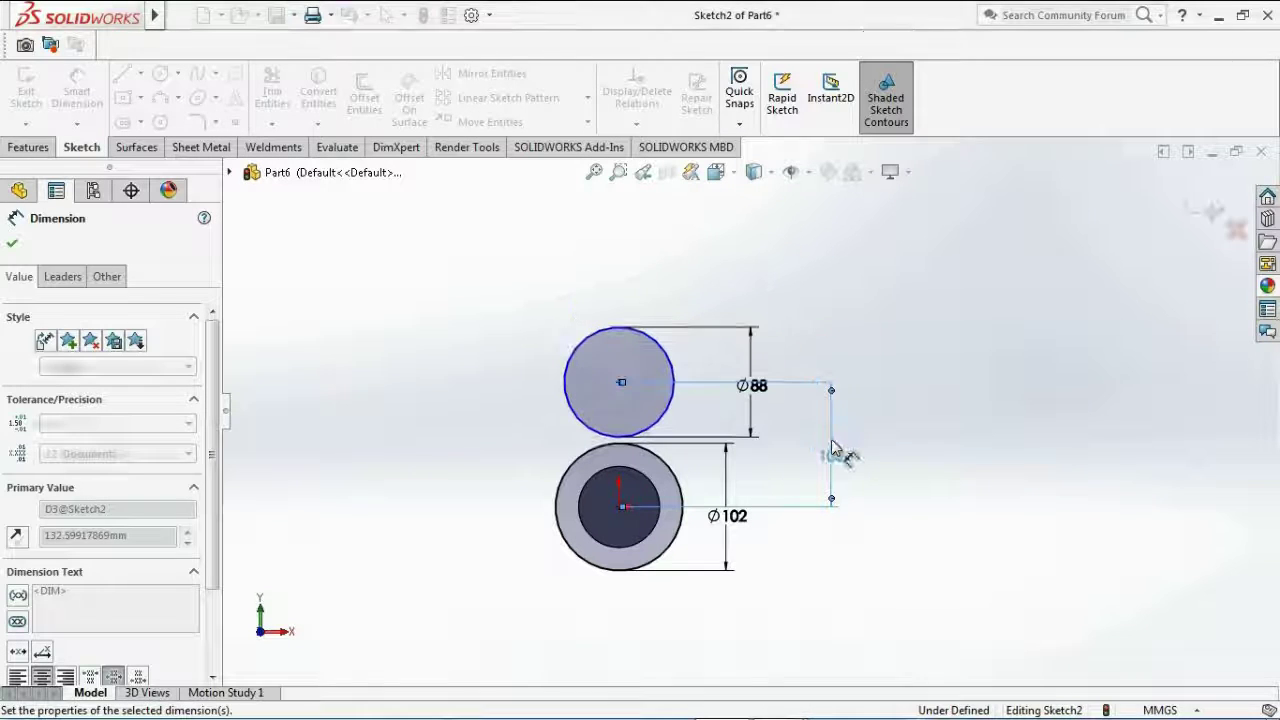
pyautogui.doubleClick(833, 458)
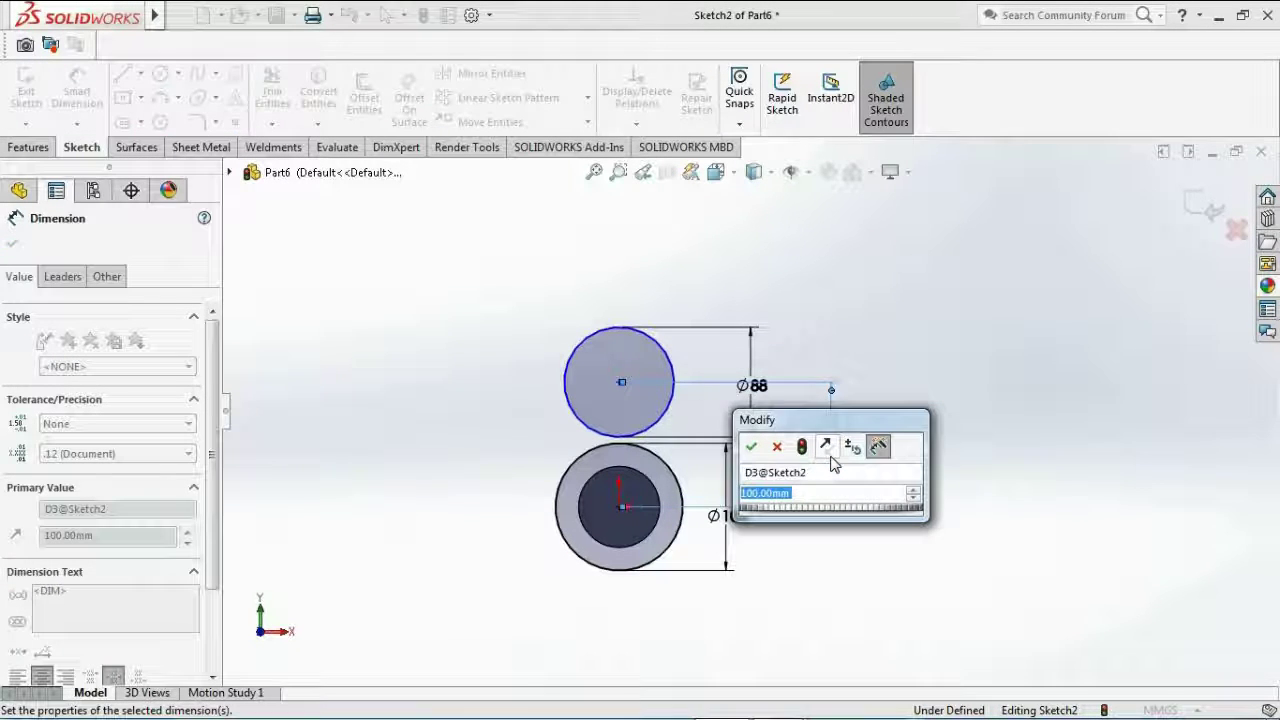
pyautogui.write('90')
pyautogui.press('Return')
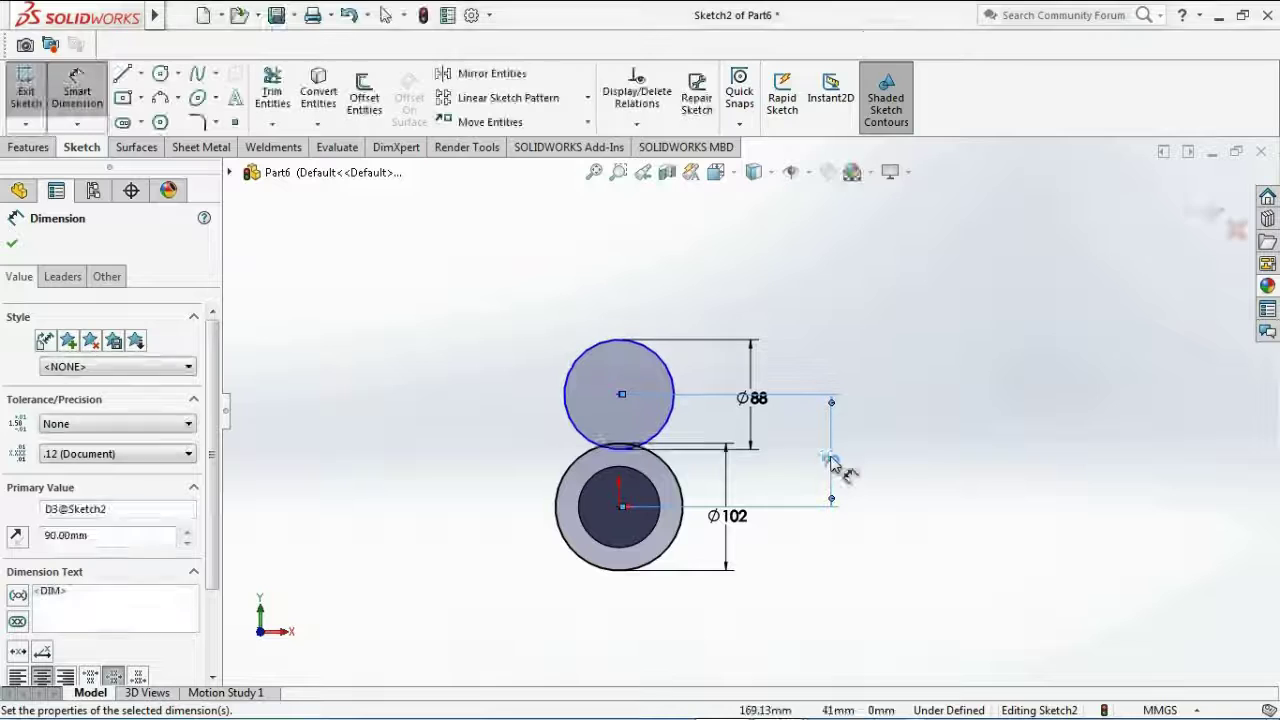
pyautogui.doubleClick(833, 460)
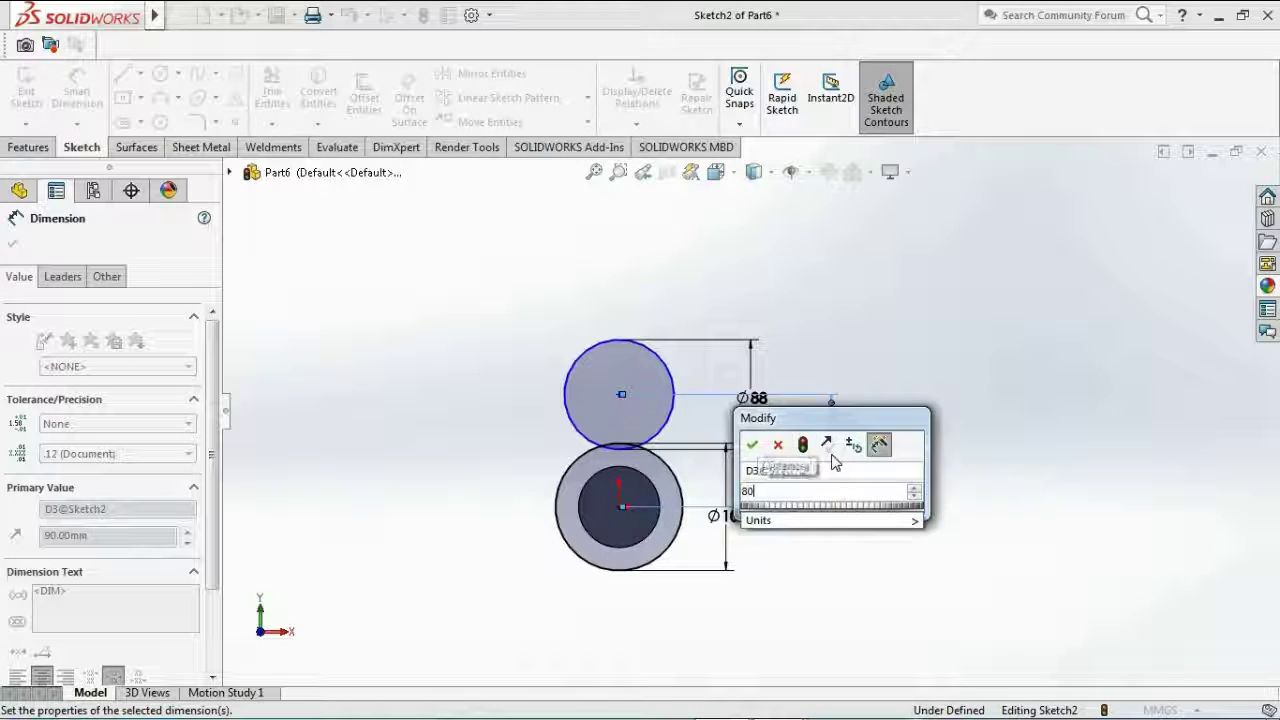
pyautogui.press('Return')
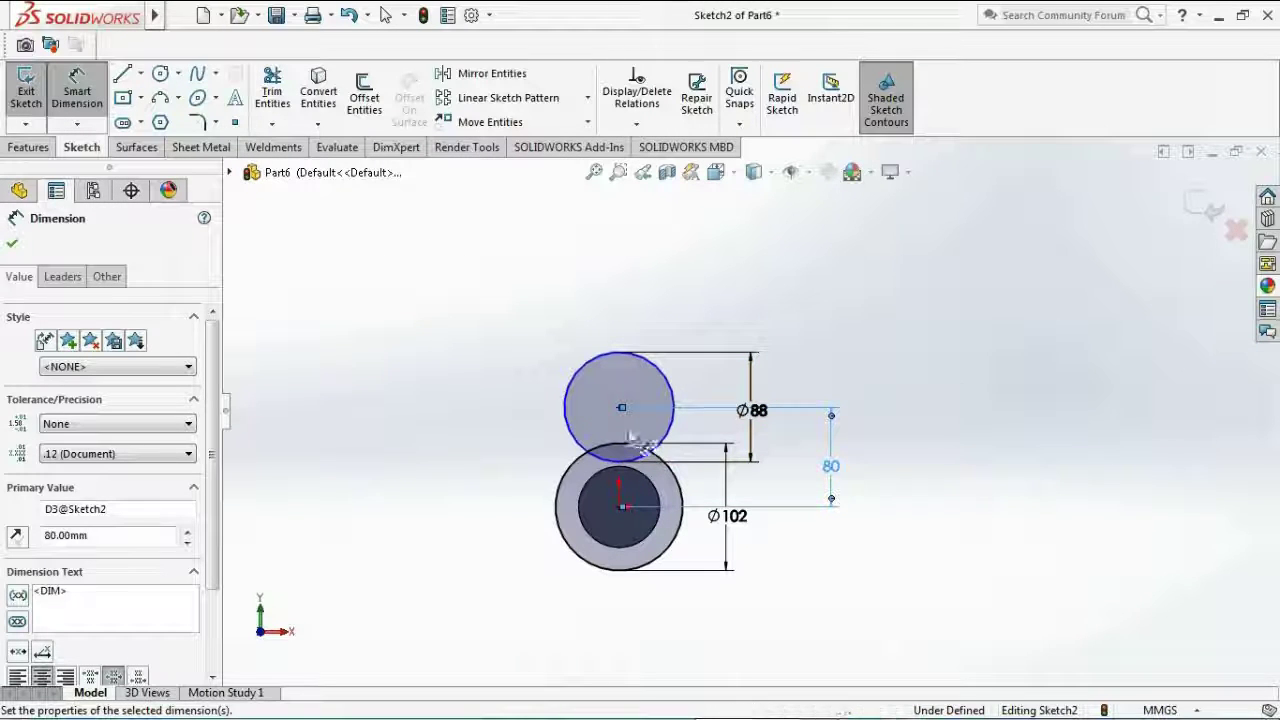
# - Align the 88 mm circle's centre vertically with the origin
pyautogui.press('Escape')
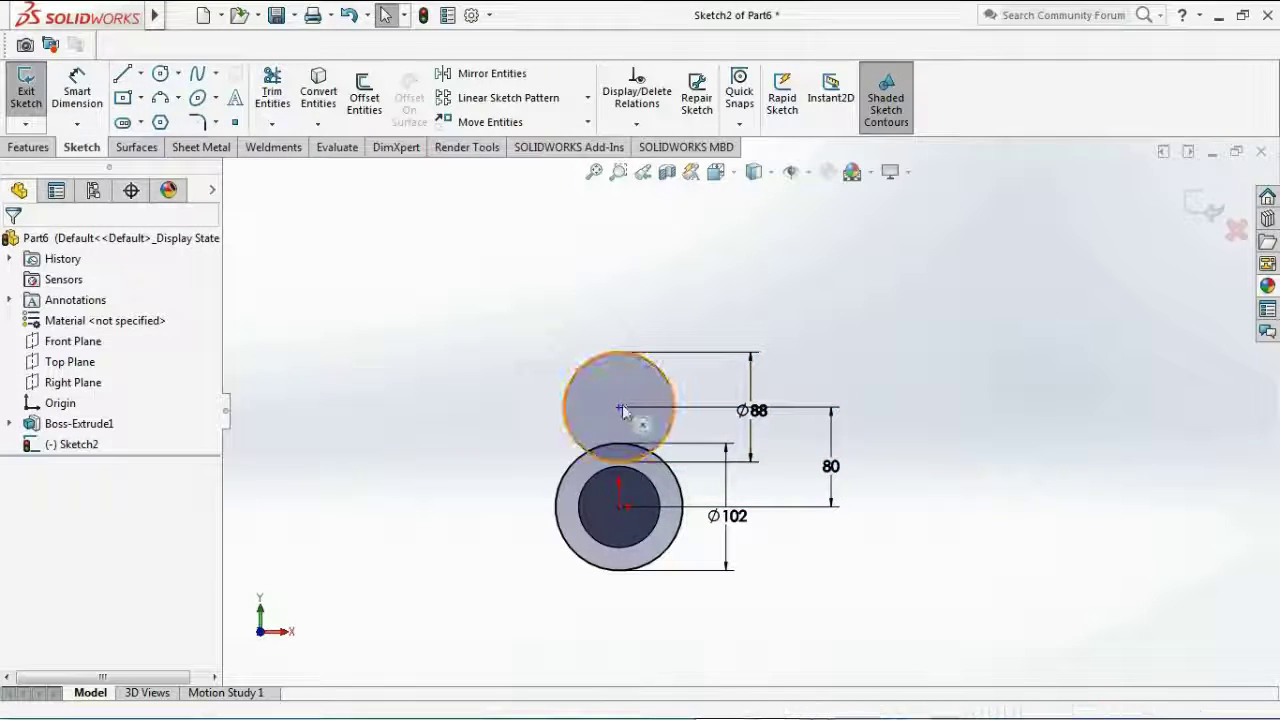
pyautogui.keyDown('ctrl'); pyautogui.click(620, 508); pyautogui.keyUp('ctrl')
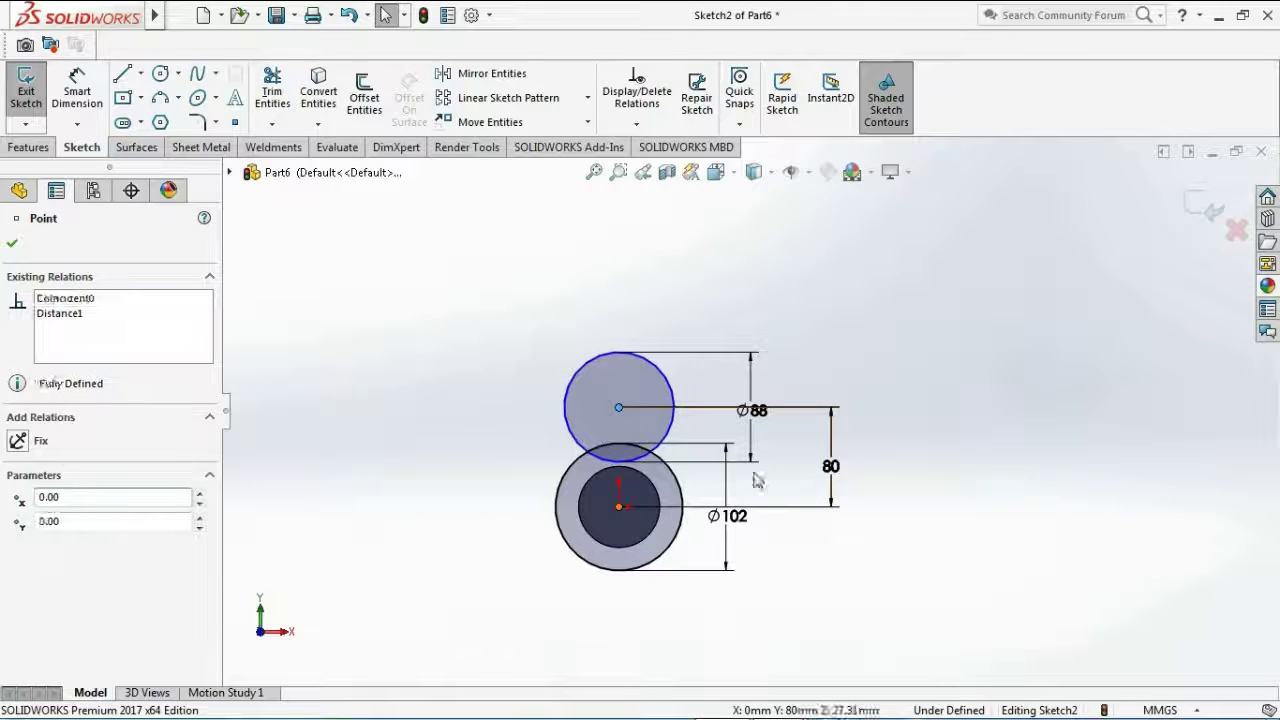
pyautogui.click(706, 426)
pyautogui.click(891, 351)
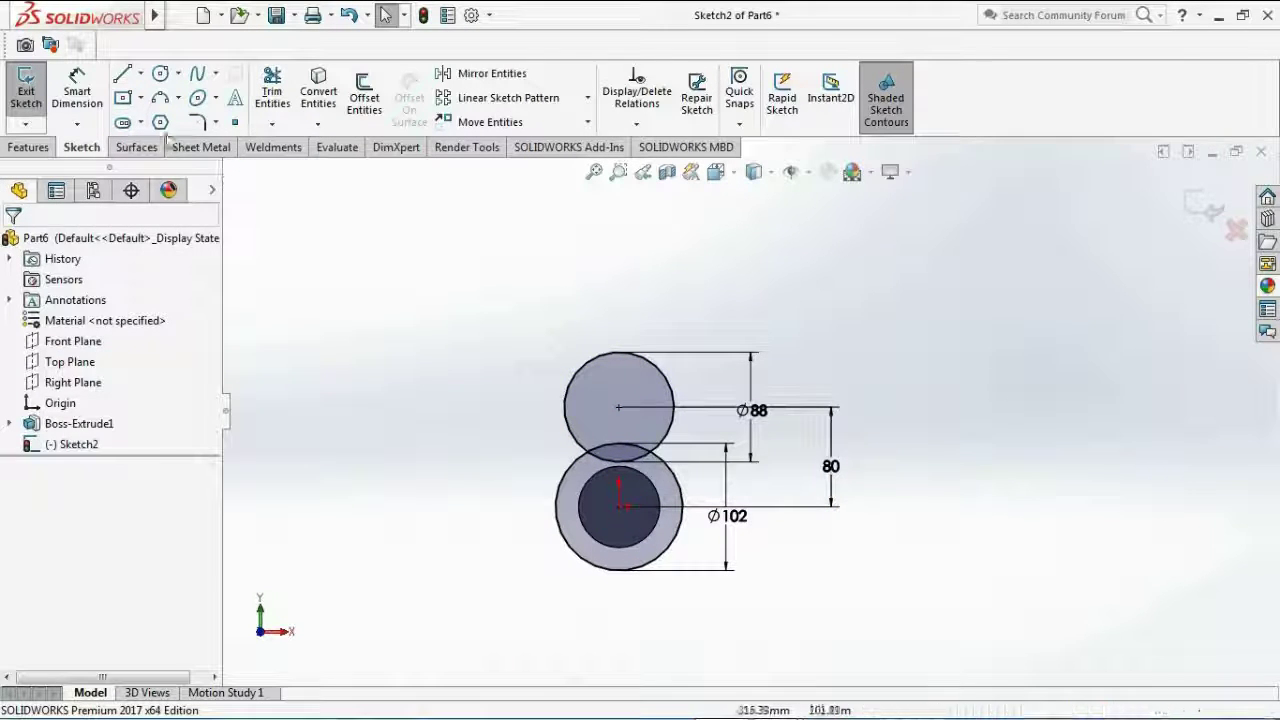
# - Sketch a line joining the left sides of the 88 mm and 102 mm circles
pyautogui.click(122, 75)
pyautogui.scroll(-5, 566, 534)
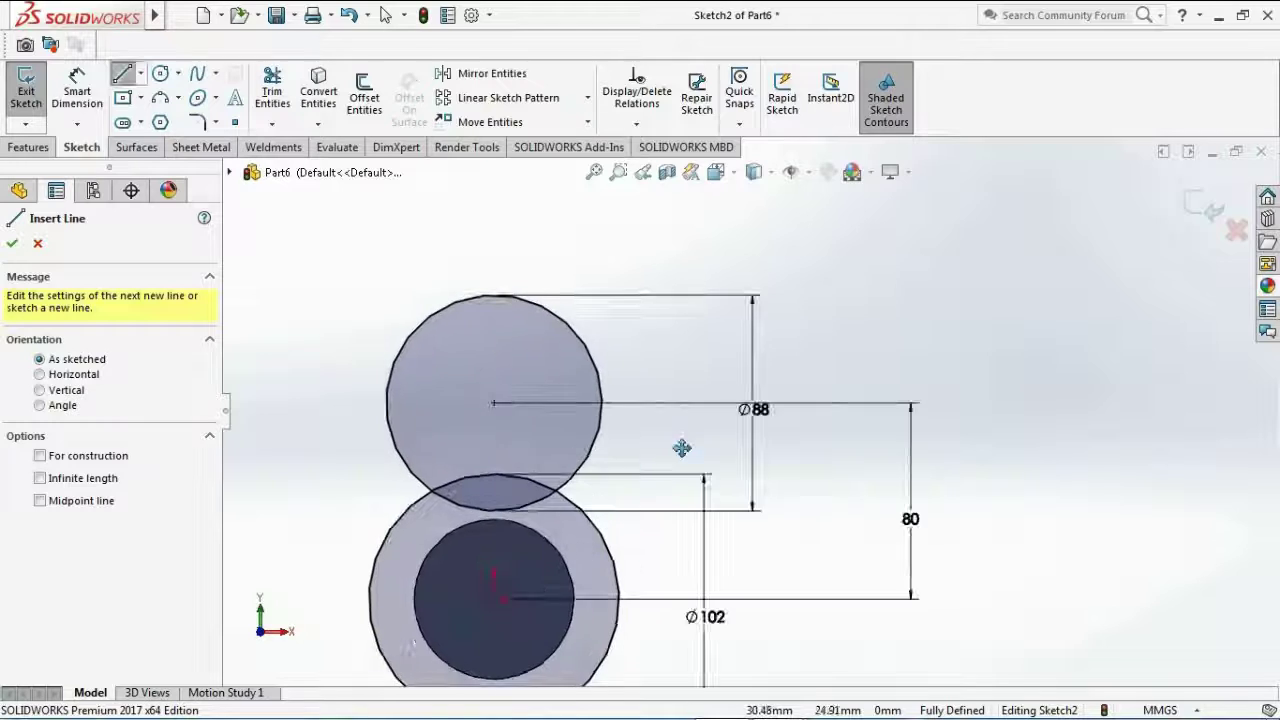
pyautogui.click(522, 302)
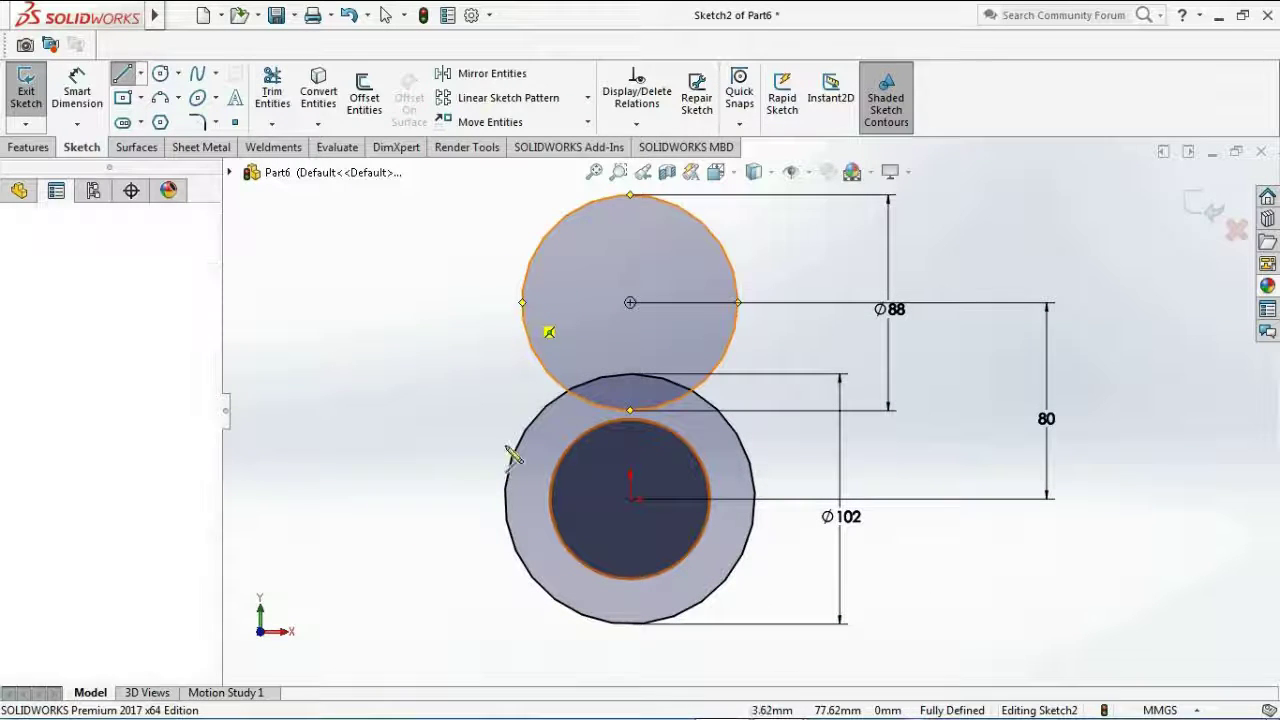
pyautogui.click(507, 488)
pyautogui.rightClick(790, 360)
pyautogui.click(830, 354)
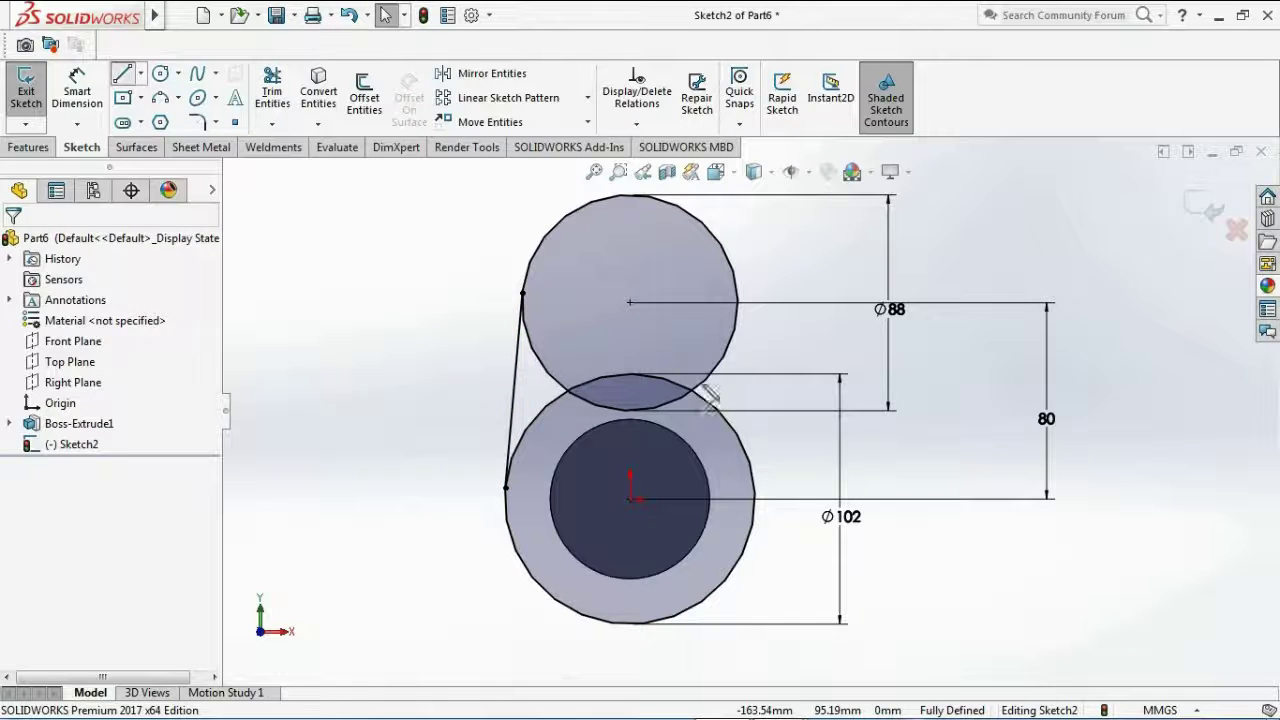
# - Sketch a matching line joining the right sides of the 88 mm and 102 mm circles
pyautogui.click(738, 303)
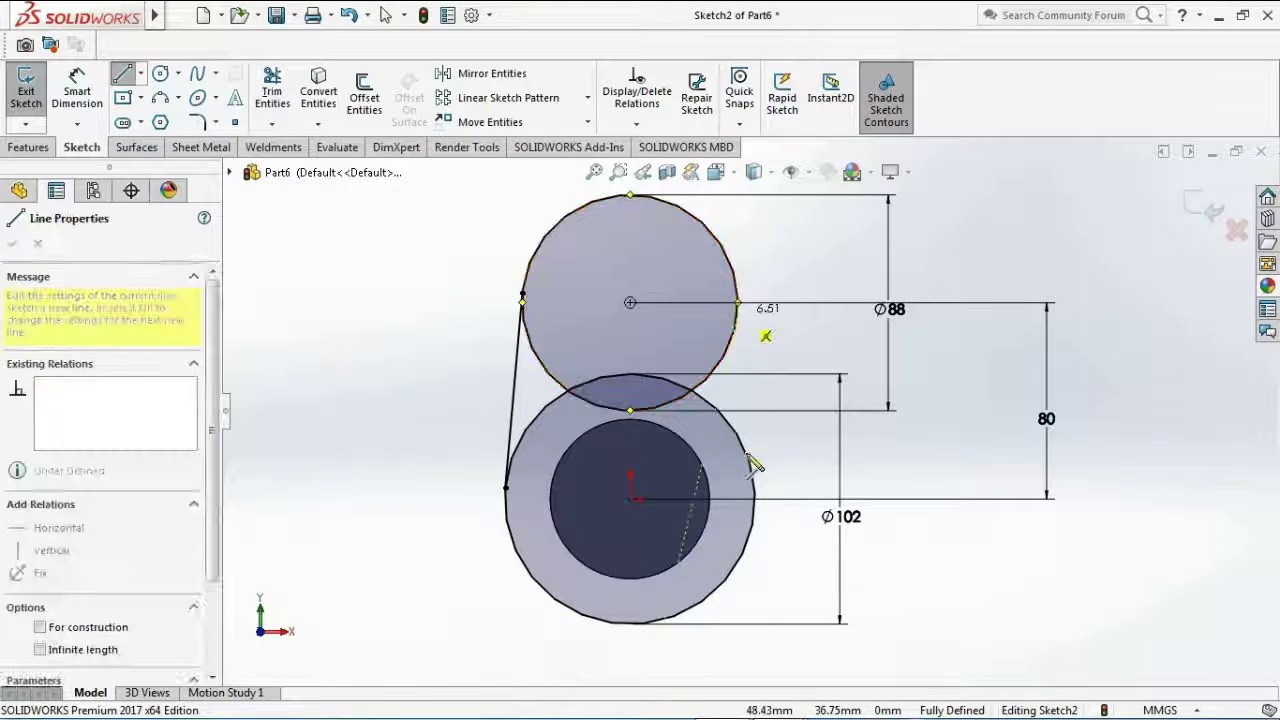
pyautogui.click(754, 488)
pyautogui.rightClick(800, 432)
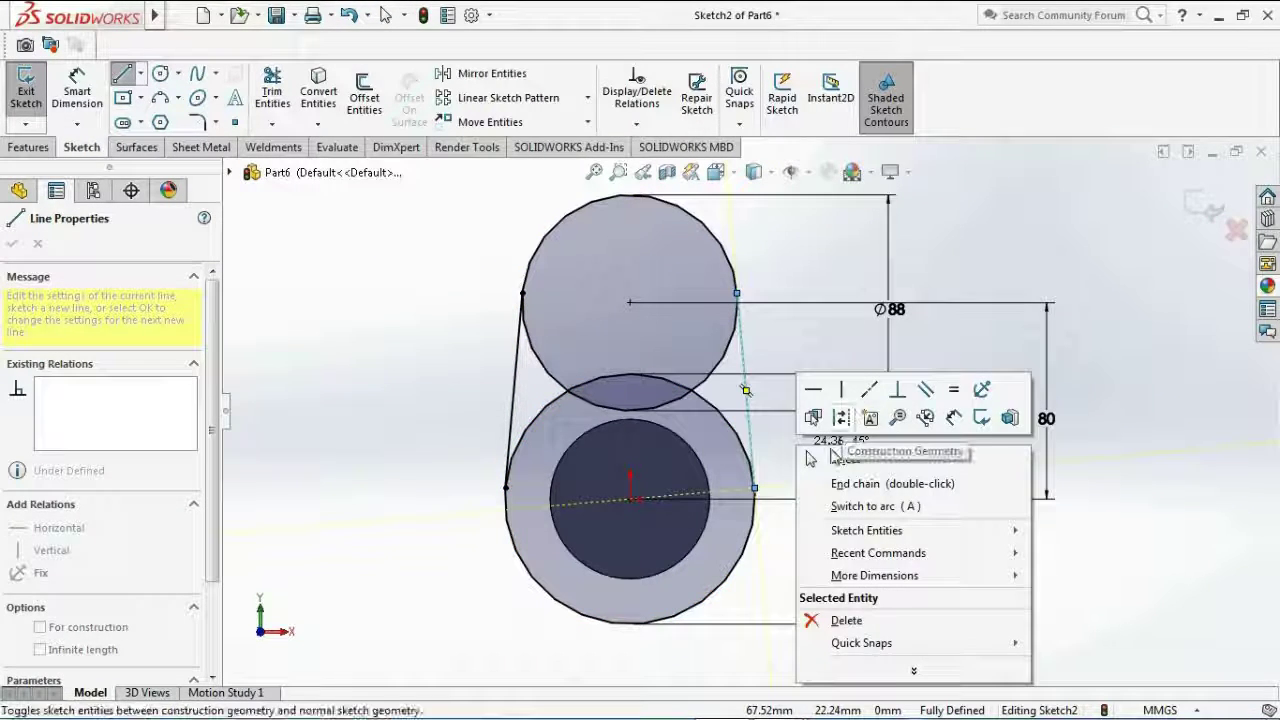
pyautogui.click(834, 457)
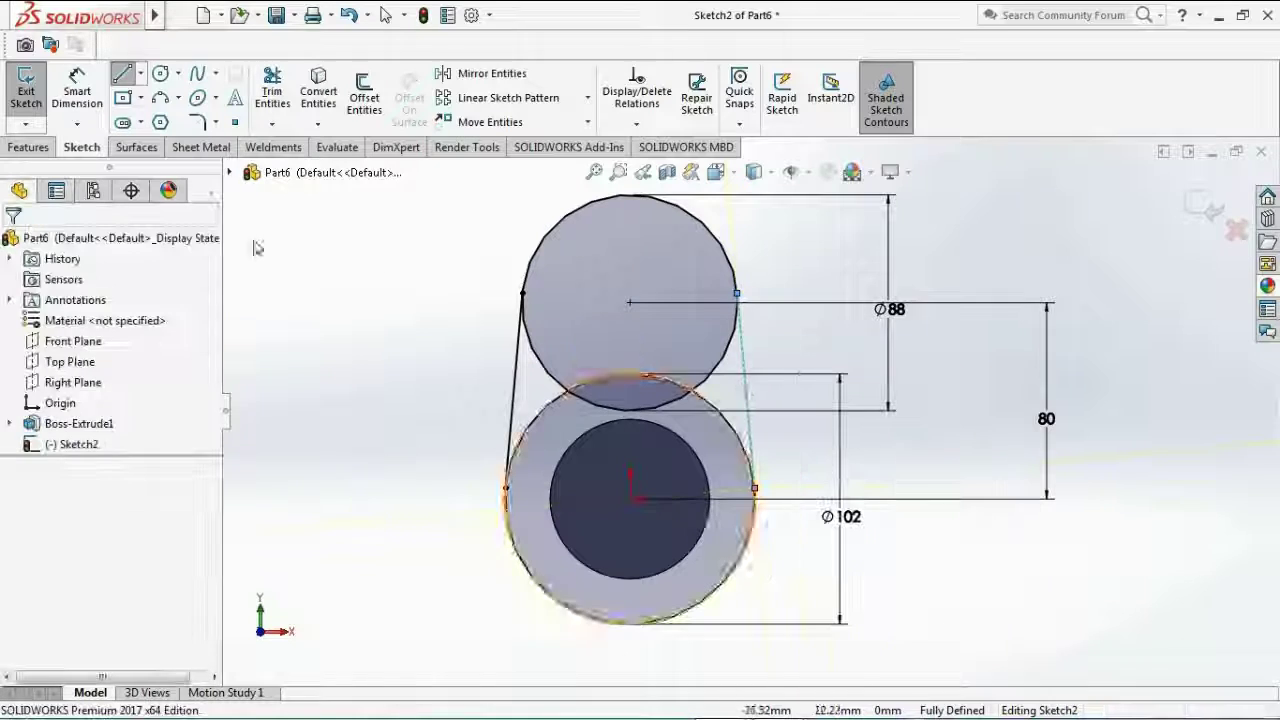
# - Apply a tangent relation between the left connecting line and the 88 mm circle
pyautogui.click(636, 124)
pyautogui.click(629, 166)
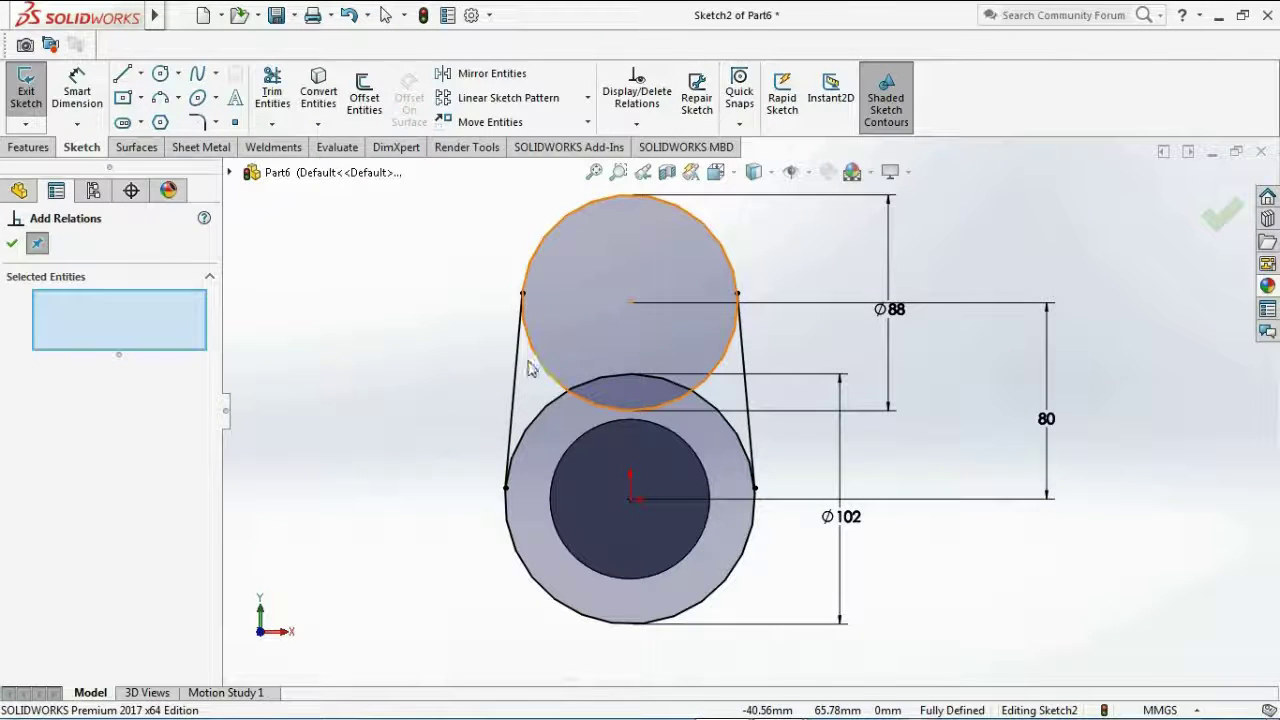
pyautogui.click(531, 368)
pyautogui.click(517, 372)
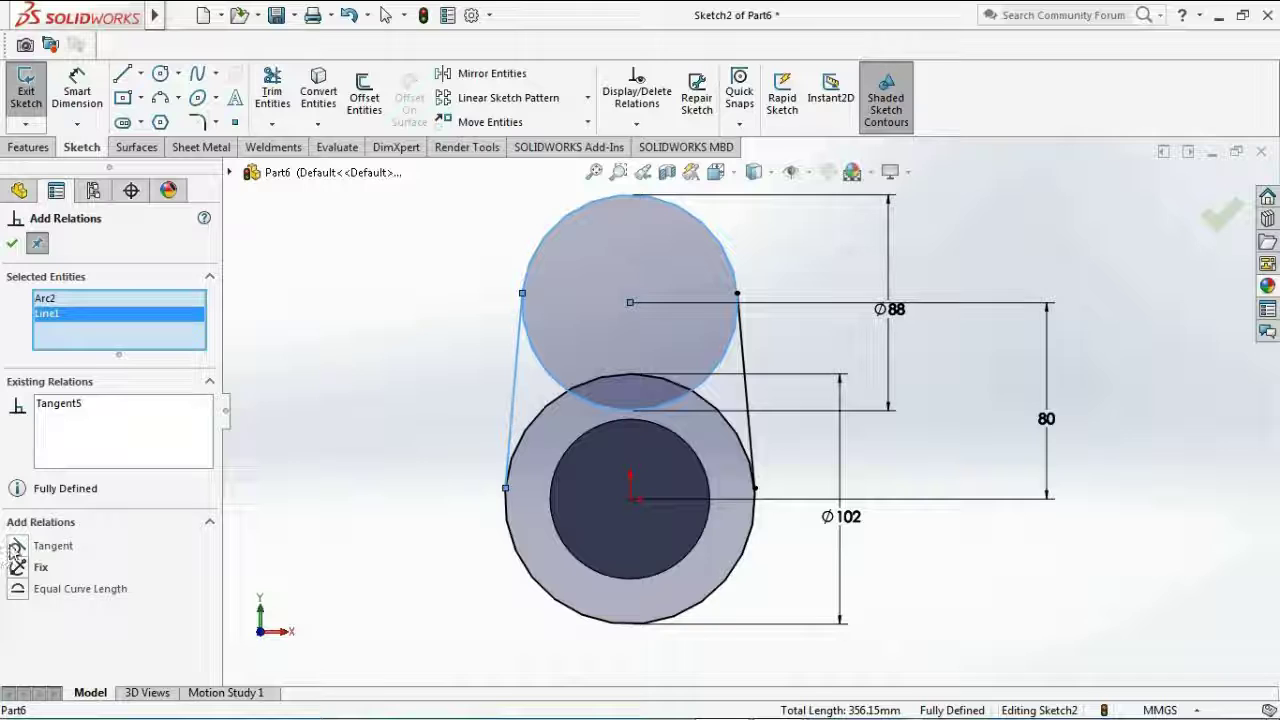
pyautogui.click(12, 243)
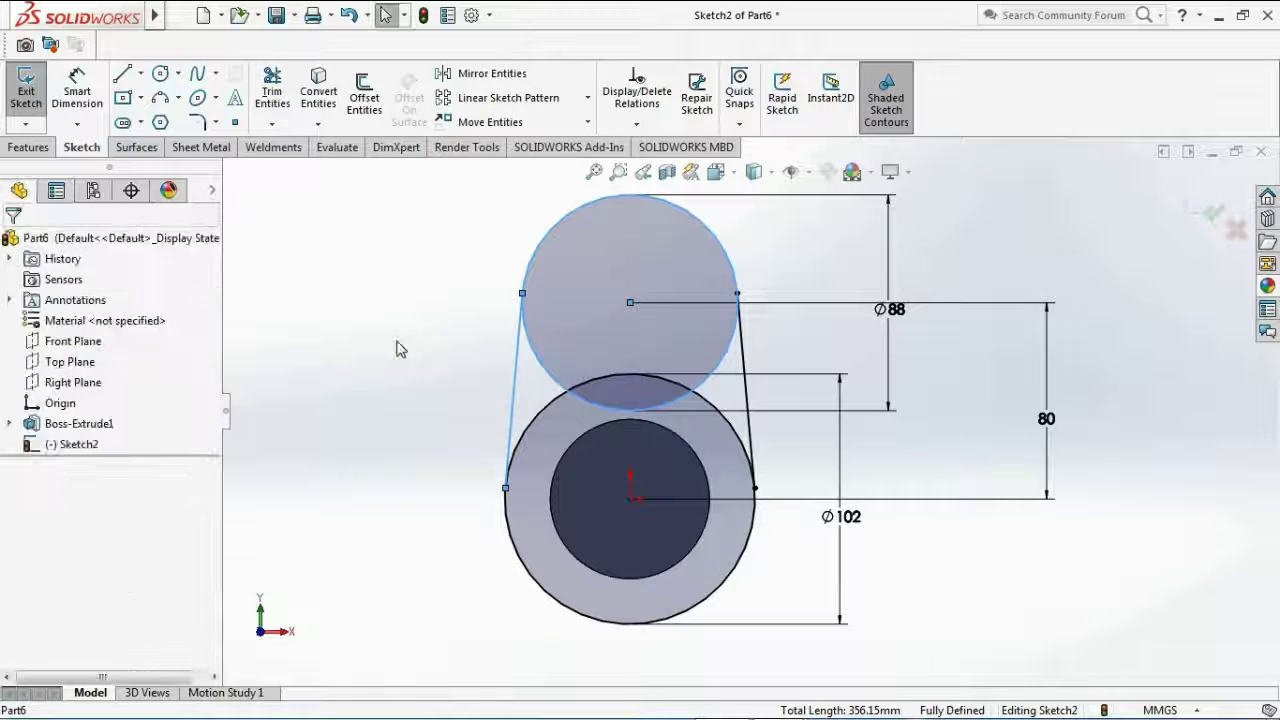
pyautogui.click(403, 408)
# - Apply a tangent relation between the right connecting line and the 88 mm circle
pyautogui.click(640, 123)
pyautogui.click(630, 166)
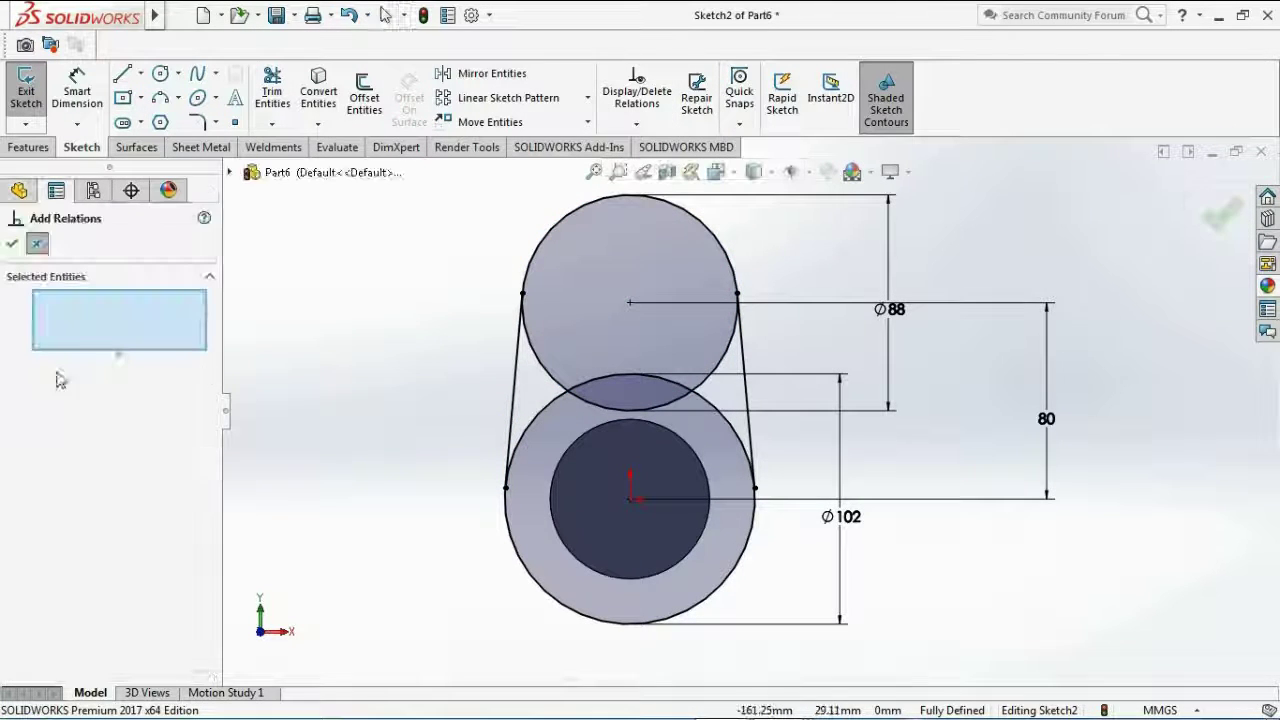
pyautogui.click(726, 357)
pyautogui.click(746, 392)
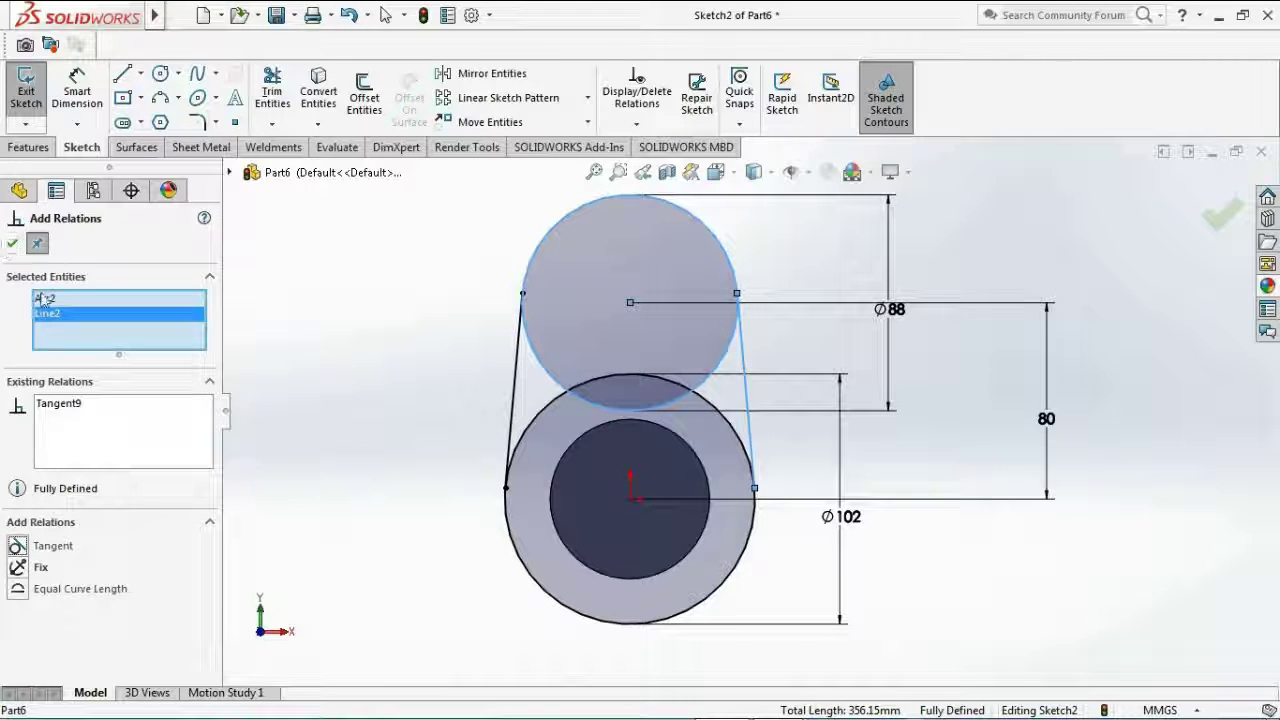
pyautogui.click(12, 243)
pyautogui.click(322, 350)
# - Apply a tangent relation between the left connecting line and the 102 mm circle
pyautogui.click(637, 123)
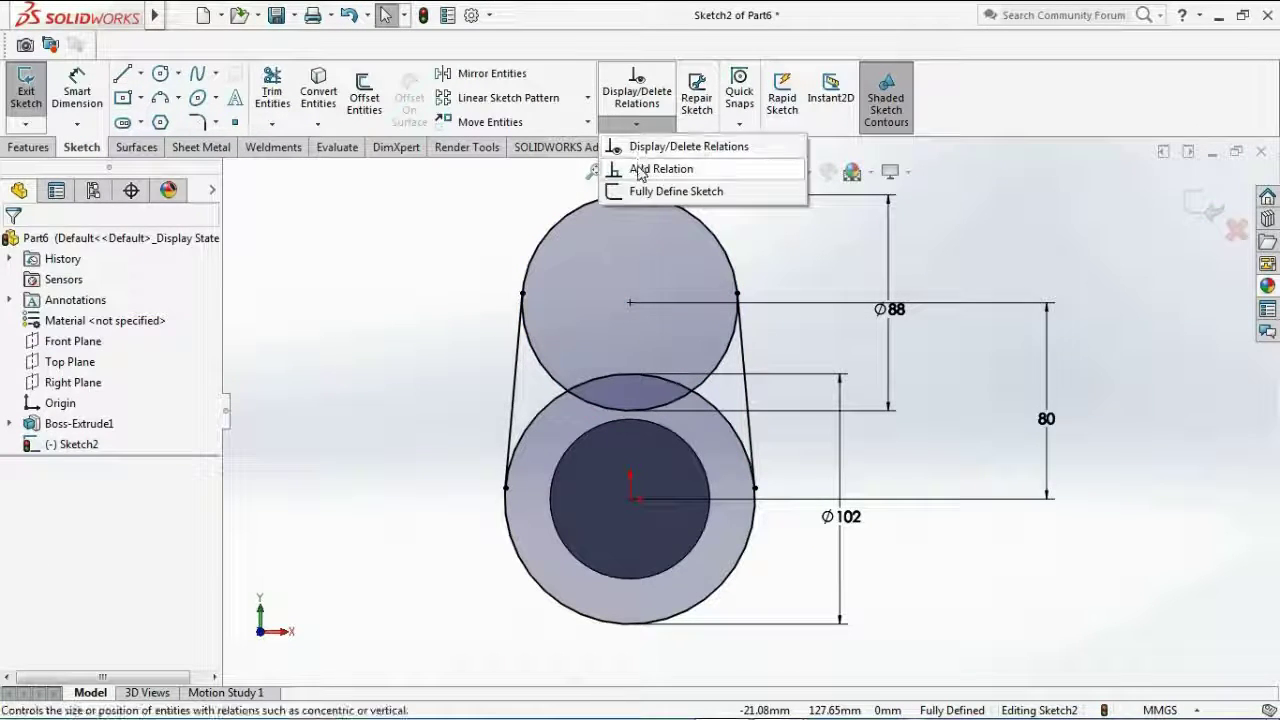
pyautogui.click(640, 170)
pyautogui.click(514, 390)
pyautogui.click(514, 455)
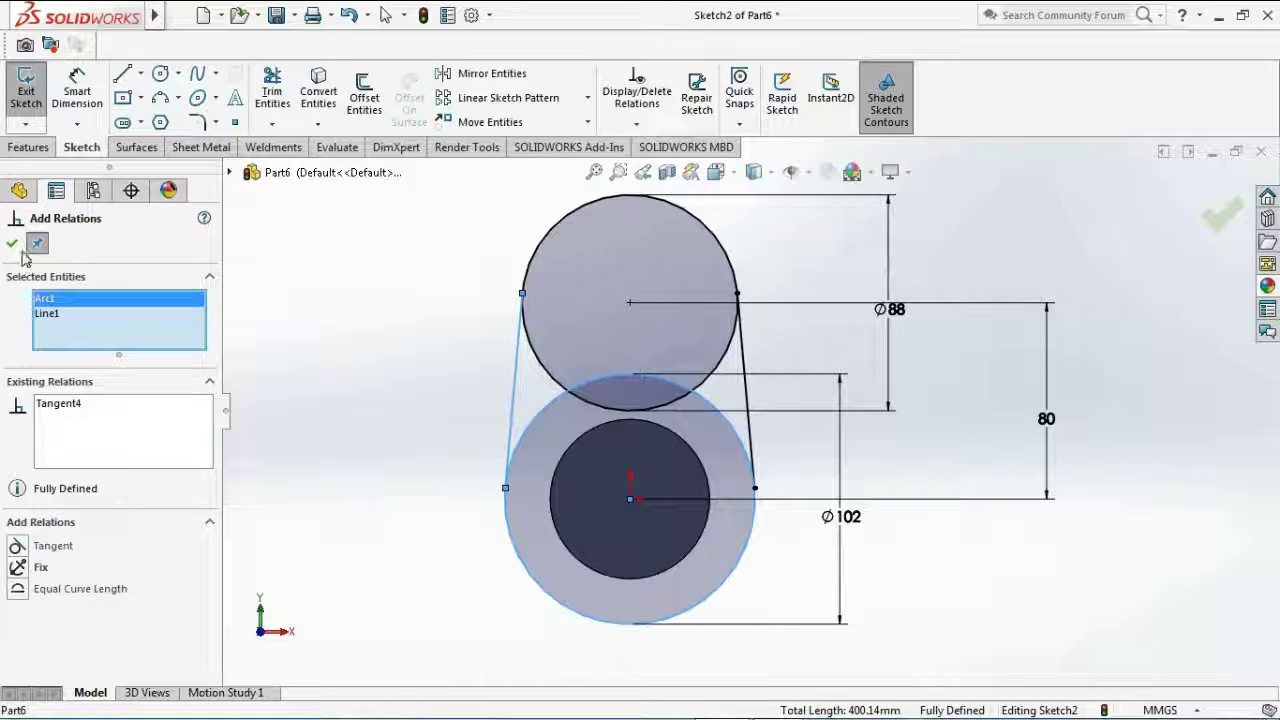
pyautogui.press('Escape')
# - Clear the left line from the relation selection and apply a tangent relation between the right connecting line and the 102 mm circle
pyautogui.click(636, 124)
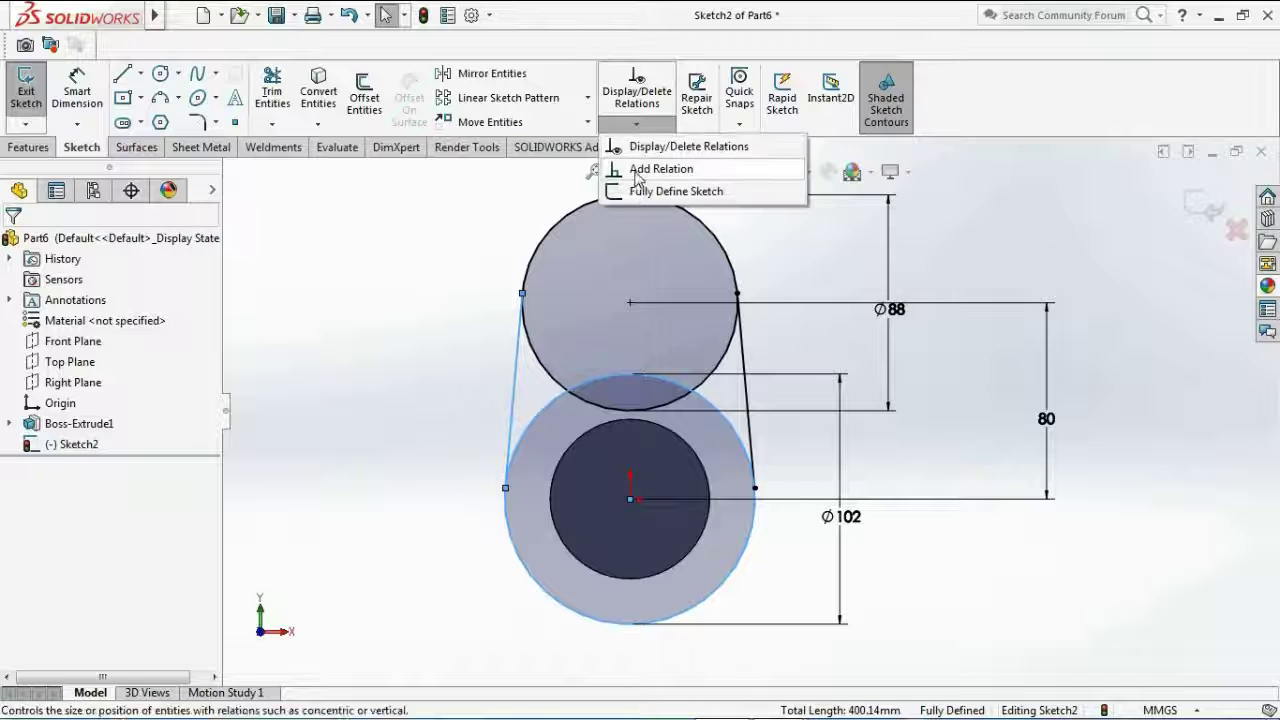
pyautogui.click(680, 163)
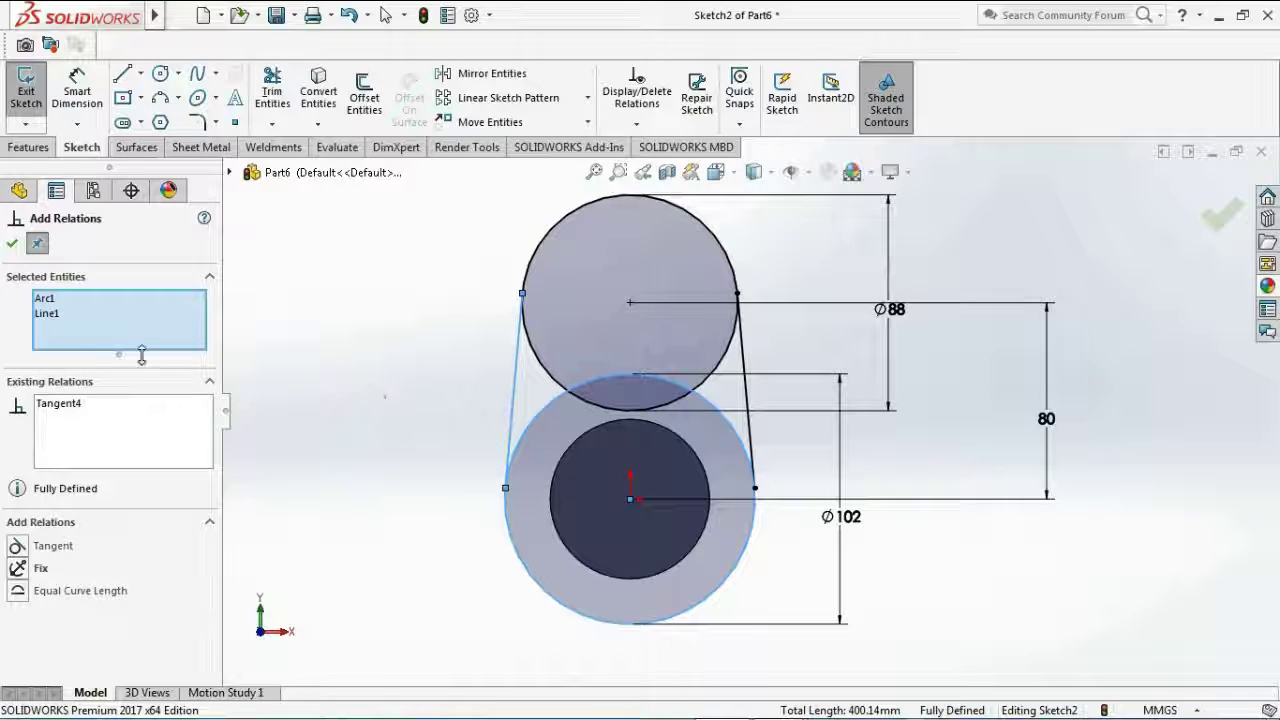
pyautogui.rightClick(98, 313)
pyautogui.click(120, 349)
pyautogui.rightClick(62, 316)
pyautogui.click(100, 324)
pyautogui.click(740, 432)
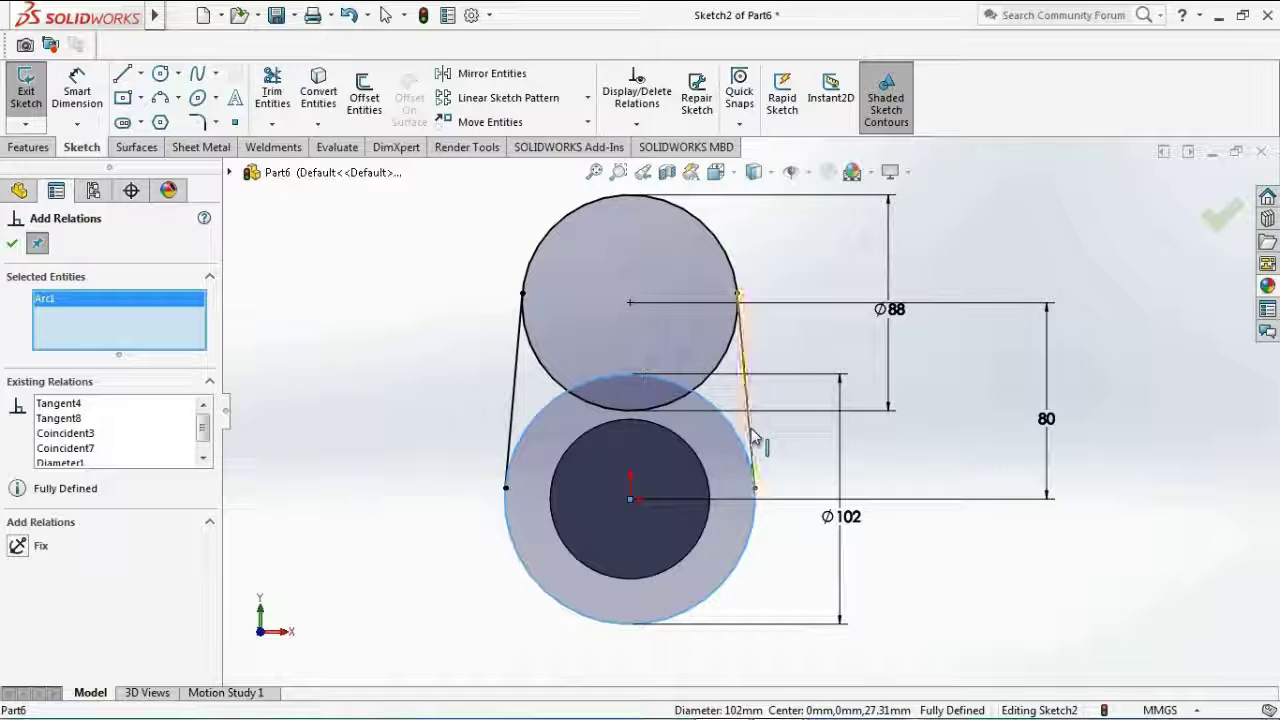
pyautogui.click(752, 436)
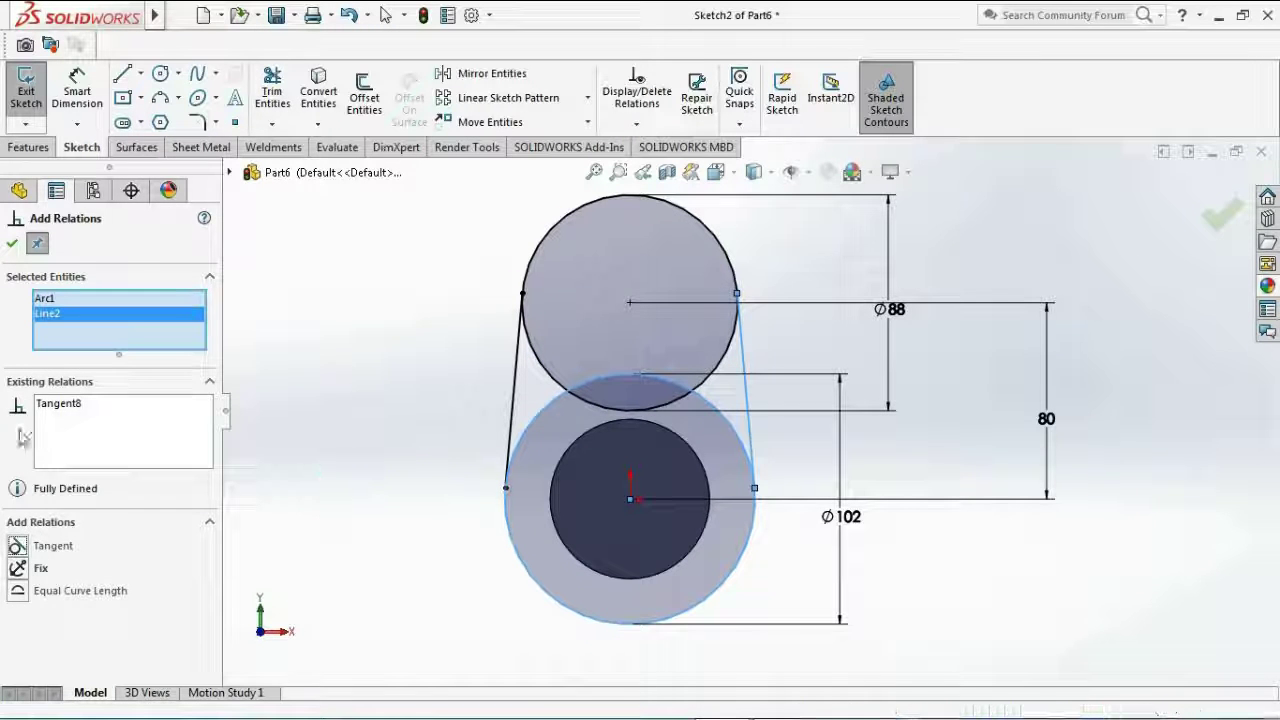
pyautogui.click(12, 243)
pyautogui.click(431, 463)
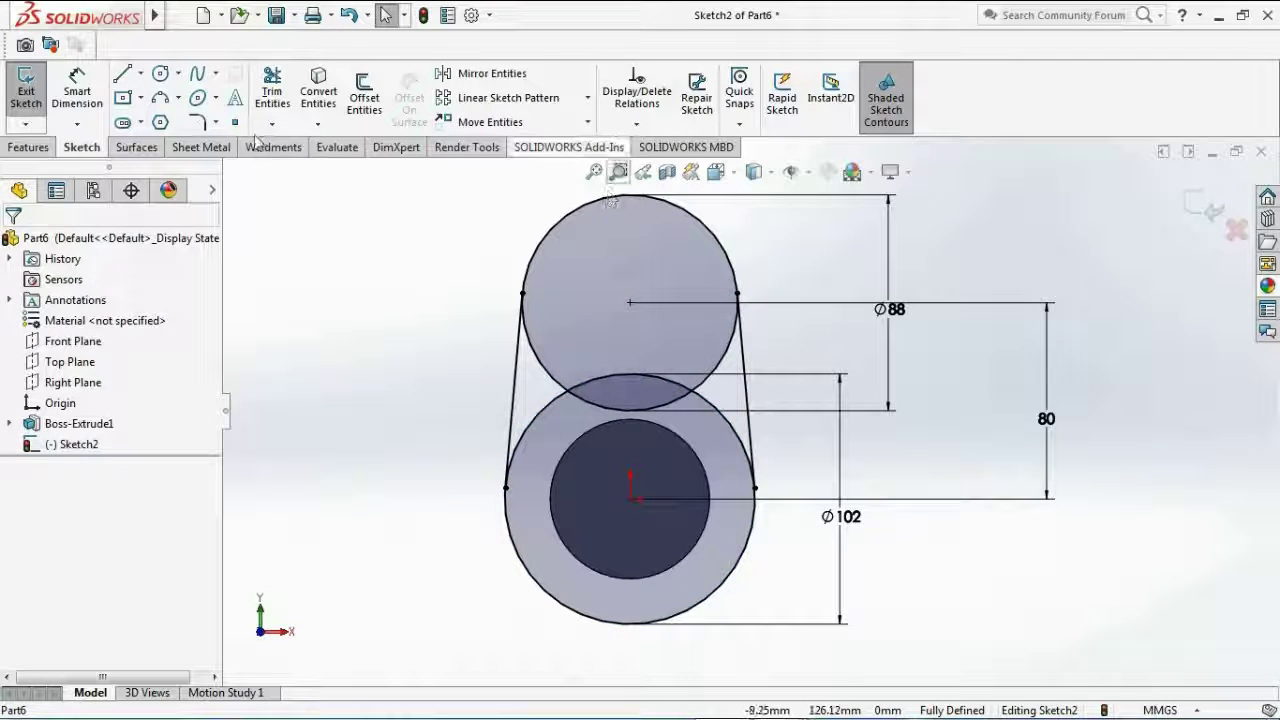
# - Trim away the overlapping inner arcs of both circles, leaving one closed tapered outline around the cylinder
pyautogui.moveTo(547, 405); pyautogui.dragTo(603, 369)
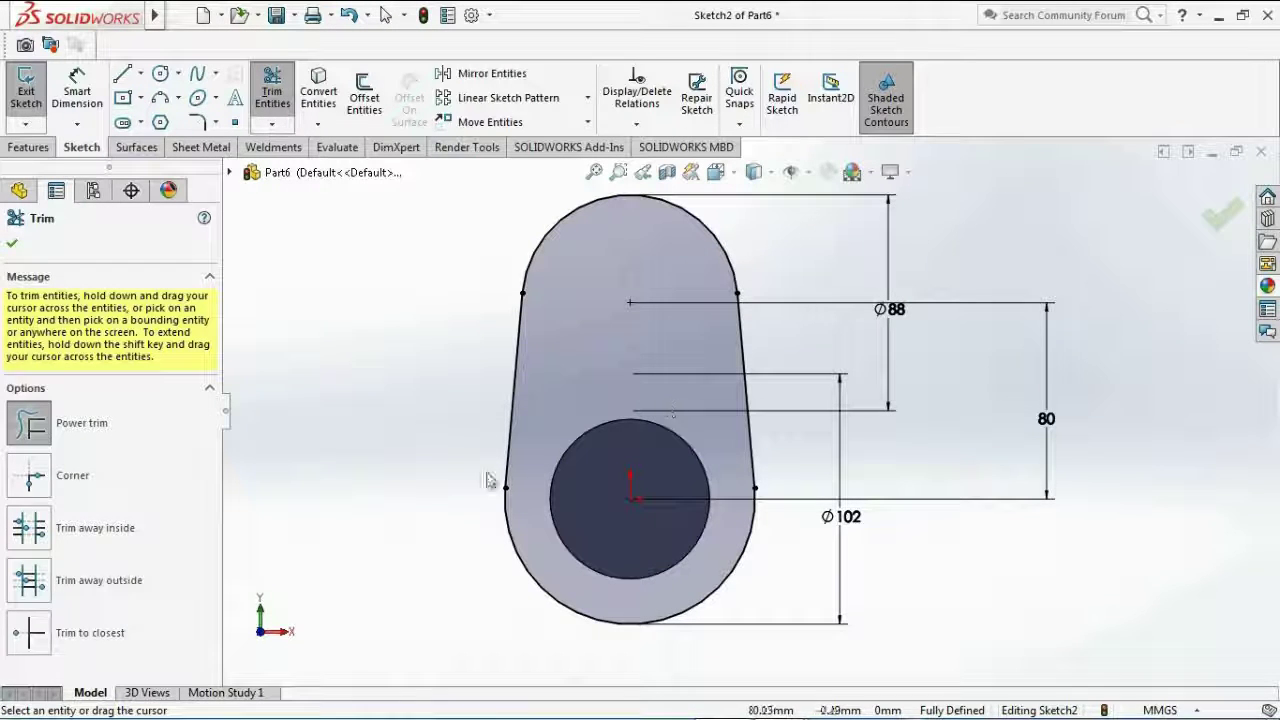
pyautogui.click(12, 243)
# - Extrude the tapered profile as a blind boss 19 mm away from the cylinder, merged with it
pyautogui.click(30, 147)
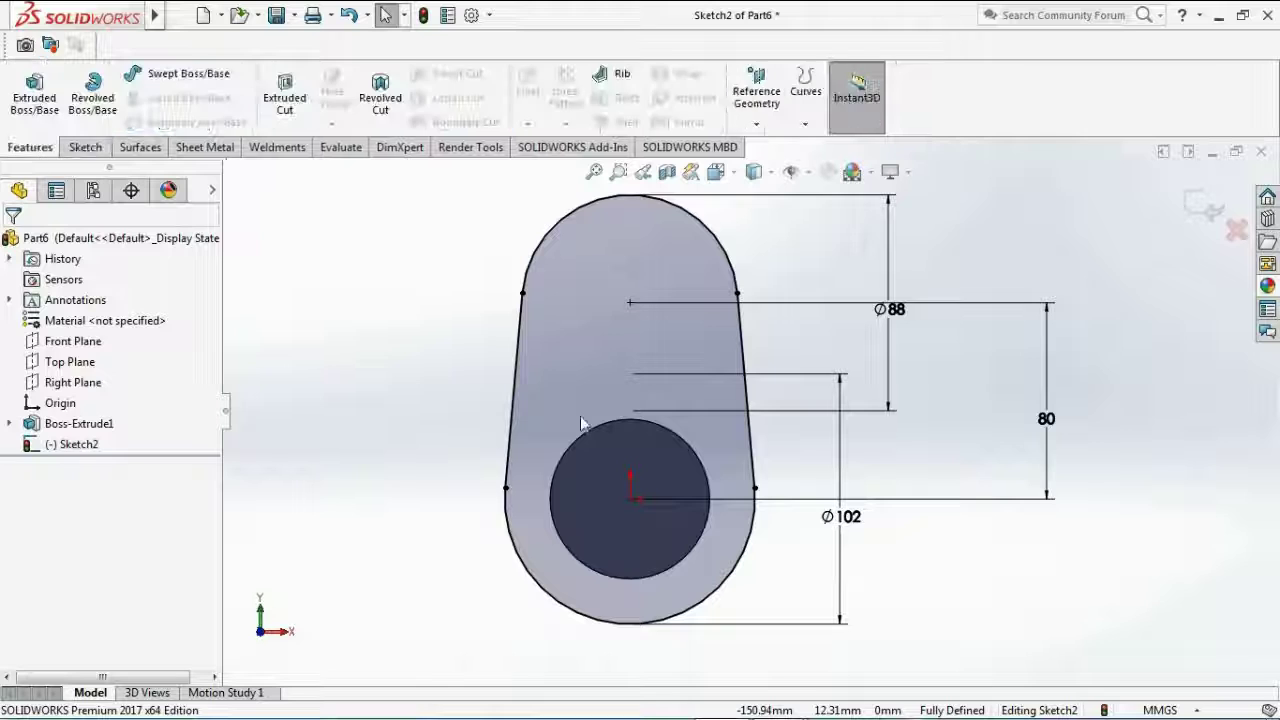
pyautogui.scroll(3, 843, 423)
pyautogui.moveTo(820, 442); pyautogui.dragTo(790, 470, button='middle')
pyautogui.click(45, 105)
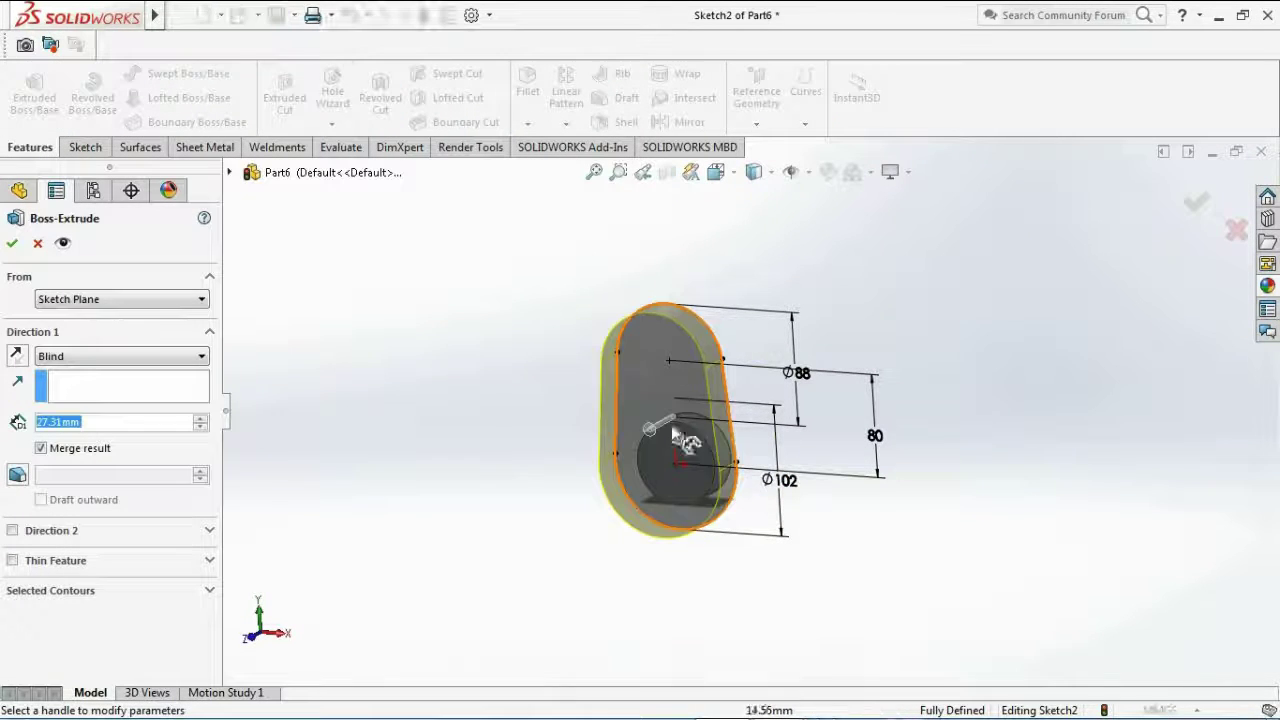
pyautogui.moveTo(529, 477); pyautogui.dragTo(440, 474, button='middle')
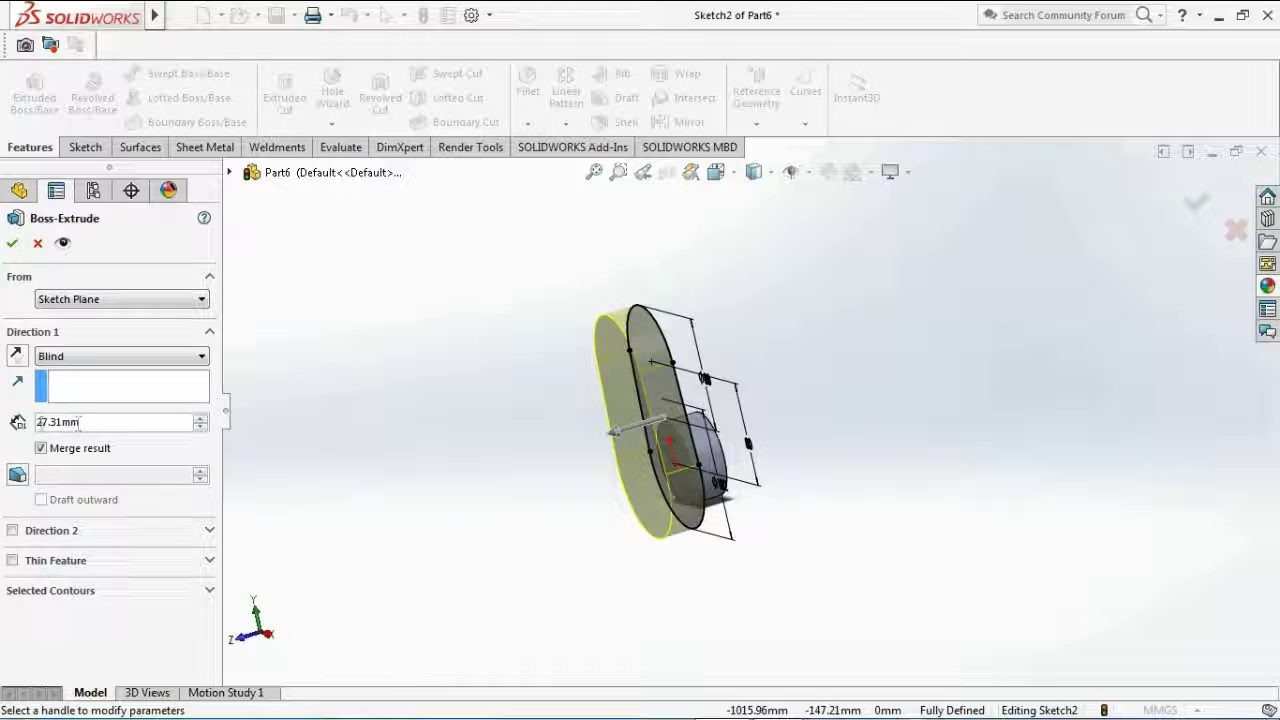
pyautogui.write('19')
pyautogui.press('Return')
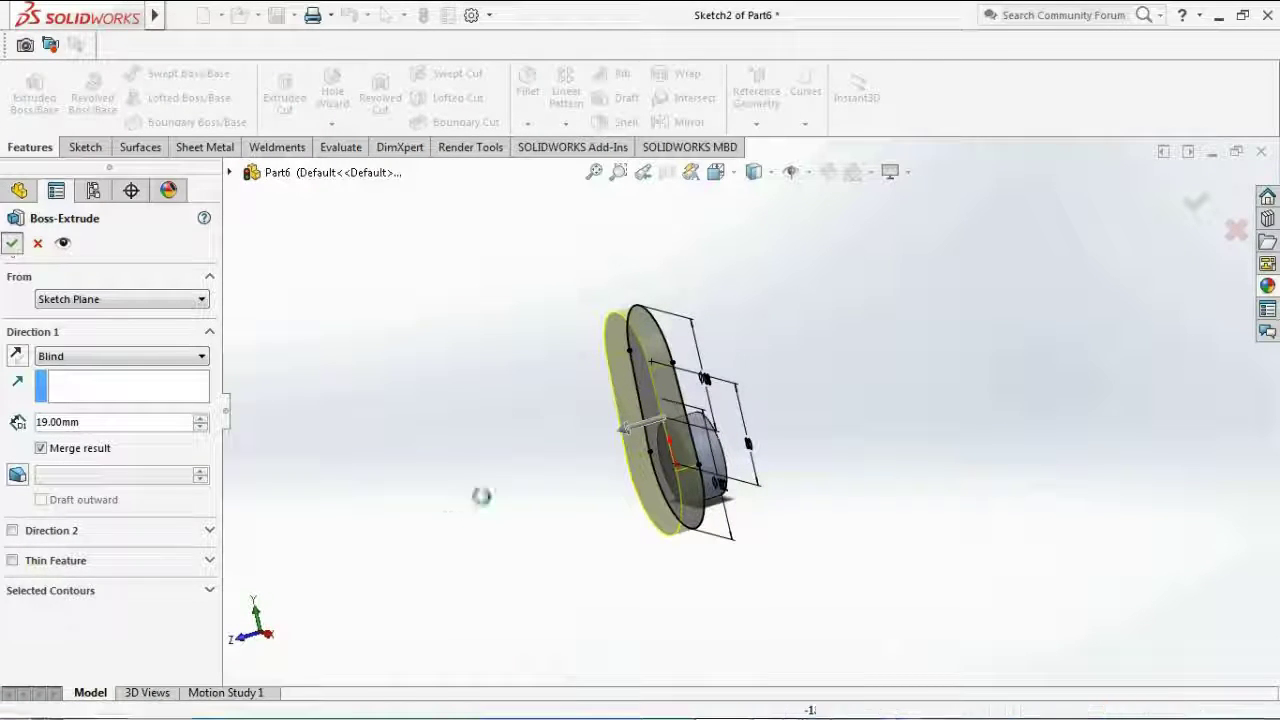
pyautogui.press('Return')
# - Start a sketch on the plate's outer face and draw a circle about 46 mm in diameter at the upper arc's centre
pyautogui.moveTo(511, 457); pyautogui.dragTo(649, 377, button='middle')
pyautogui.click(650, 385)
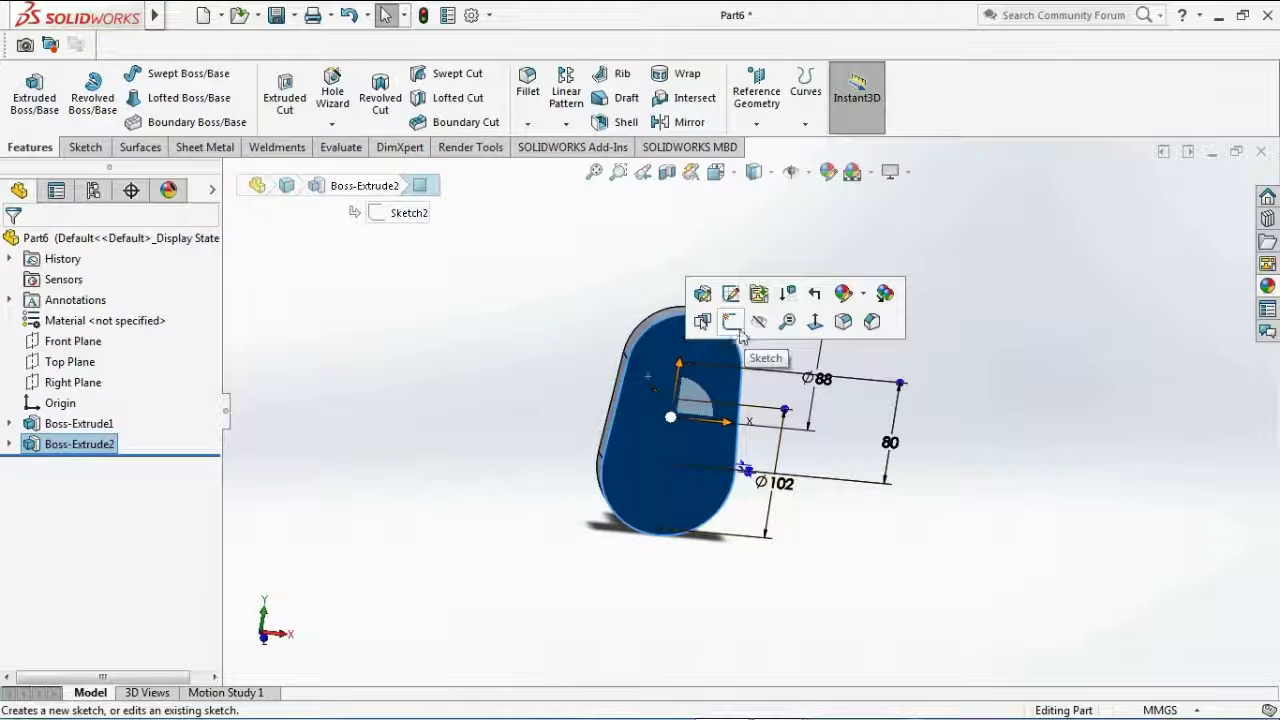
pyautogui.click(733, 318)
pyautogui.press('space')
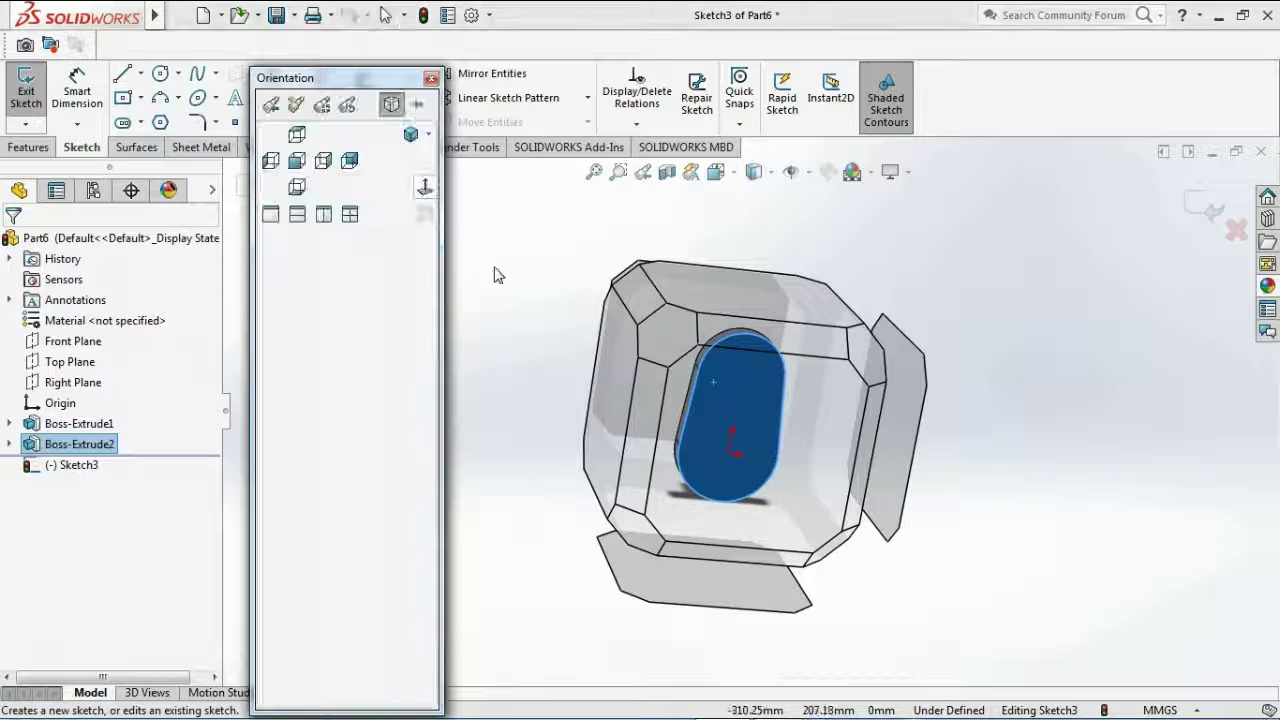
pyautogui.click(781, 328)
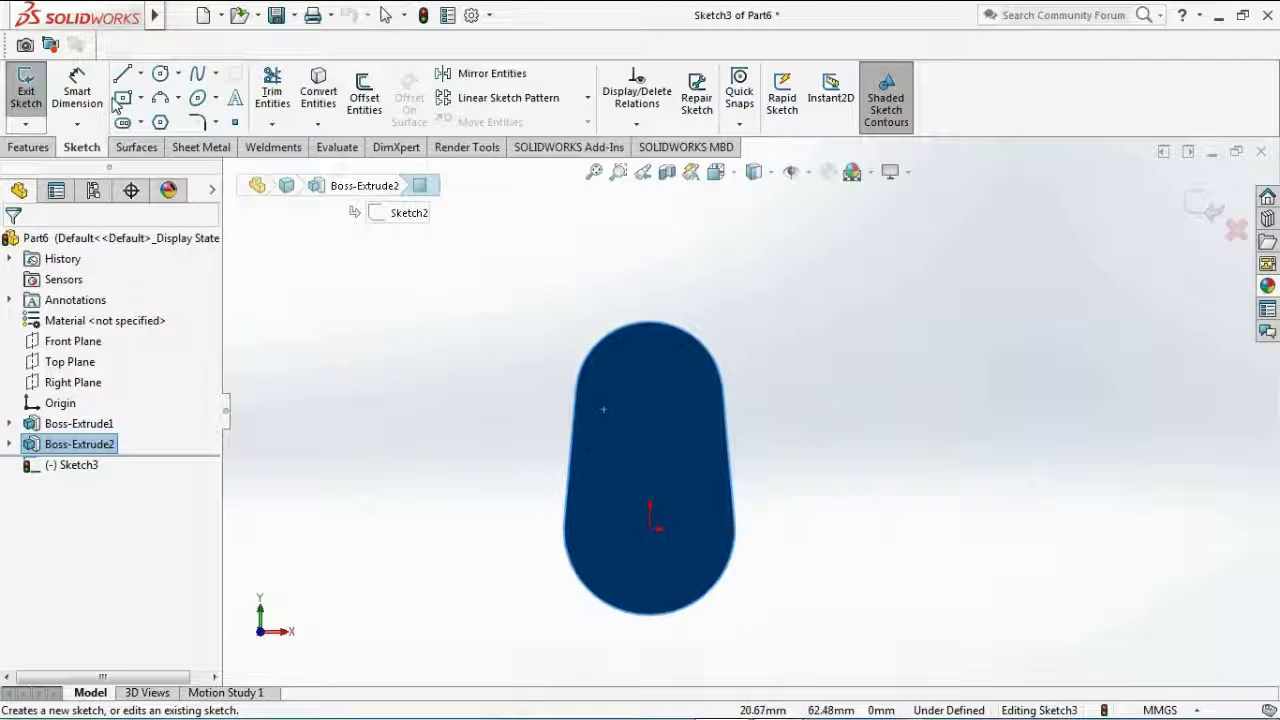
pyautogui.click(649, 397)
pyautogui.click(681, 442)
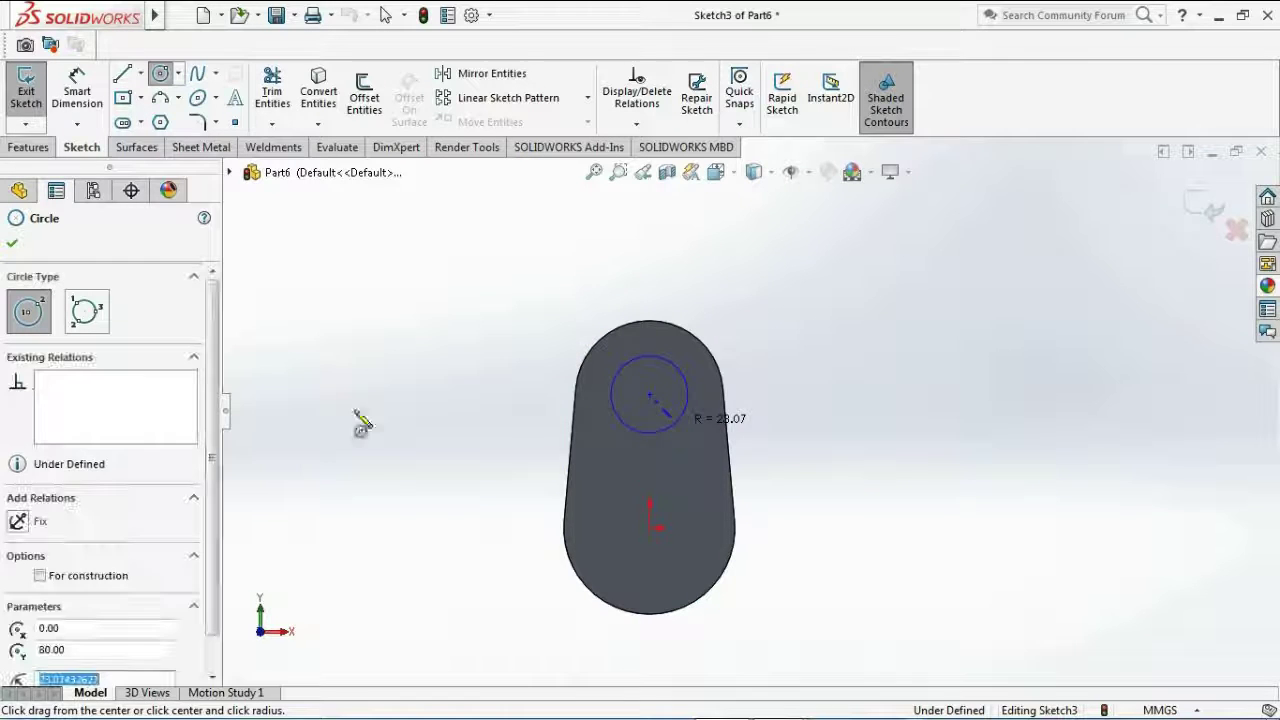
# - Dimension the new circle's diameter and set it to 50 mm
pyautogui.click(80, 92)
pyautogui.click(648, 360)
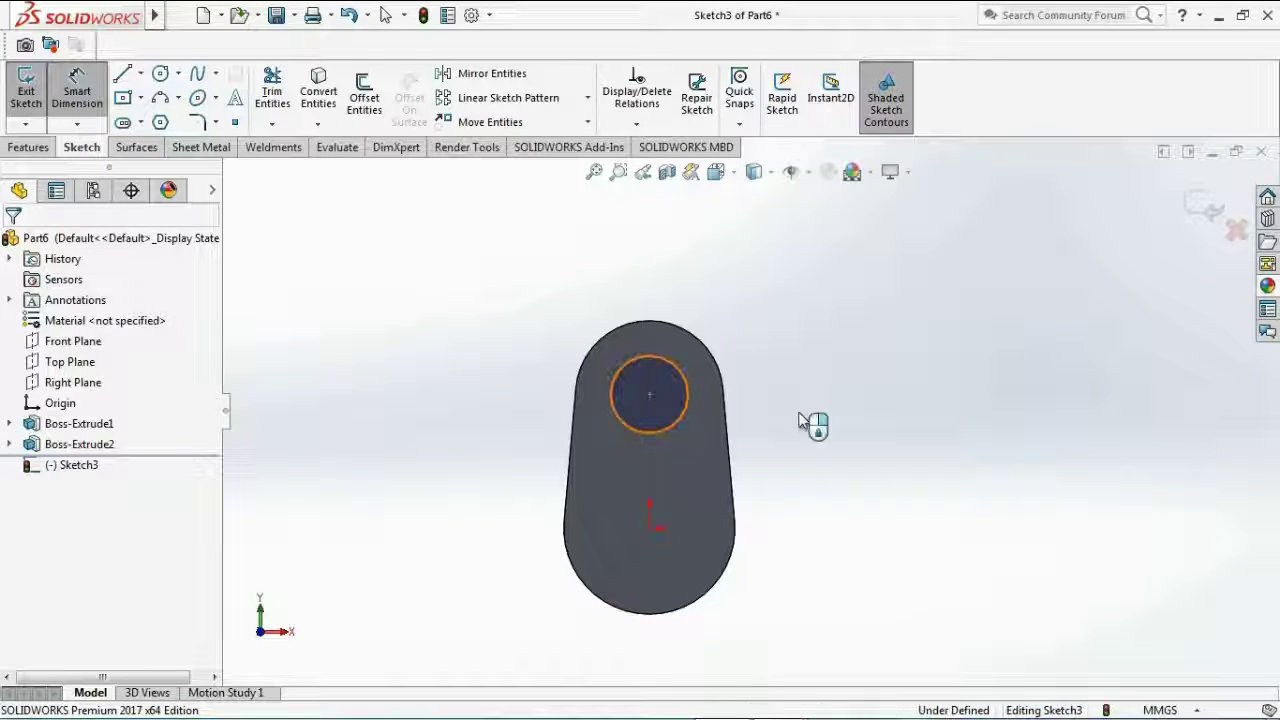
pyautogui.click(806, 403)
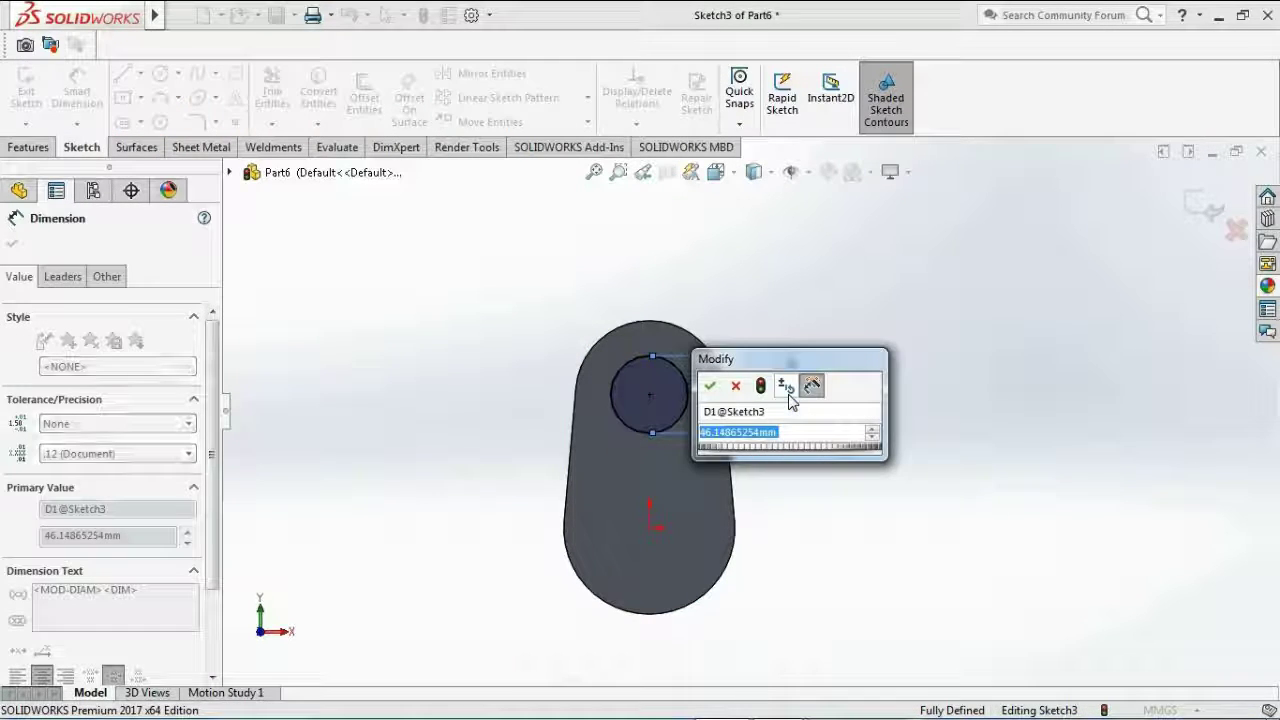
pyautogui.write('50')
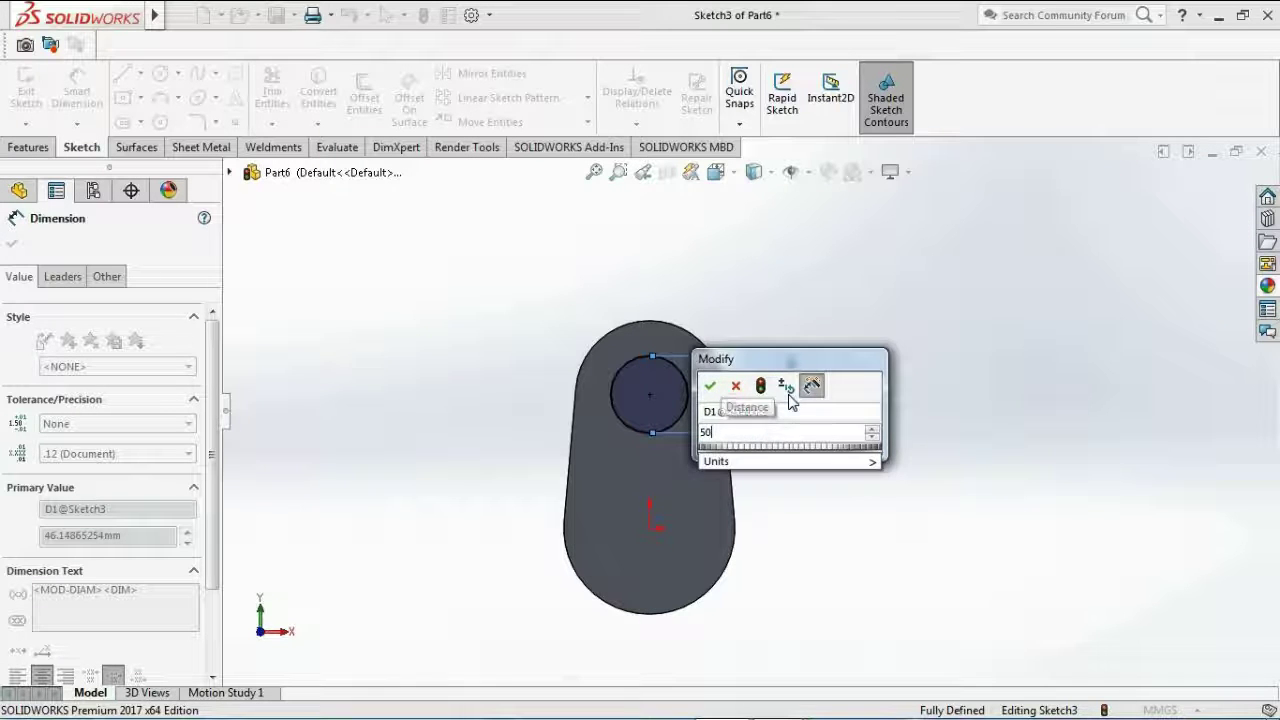
pyautogui.press('Return')
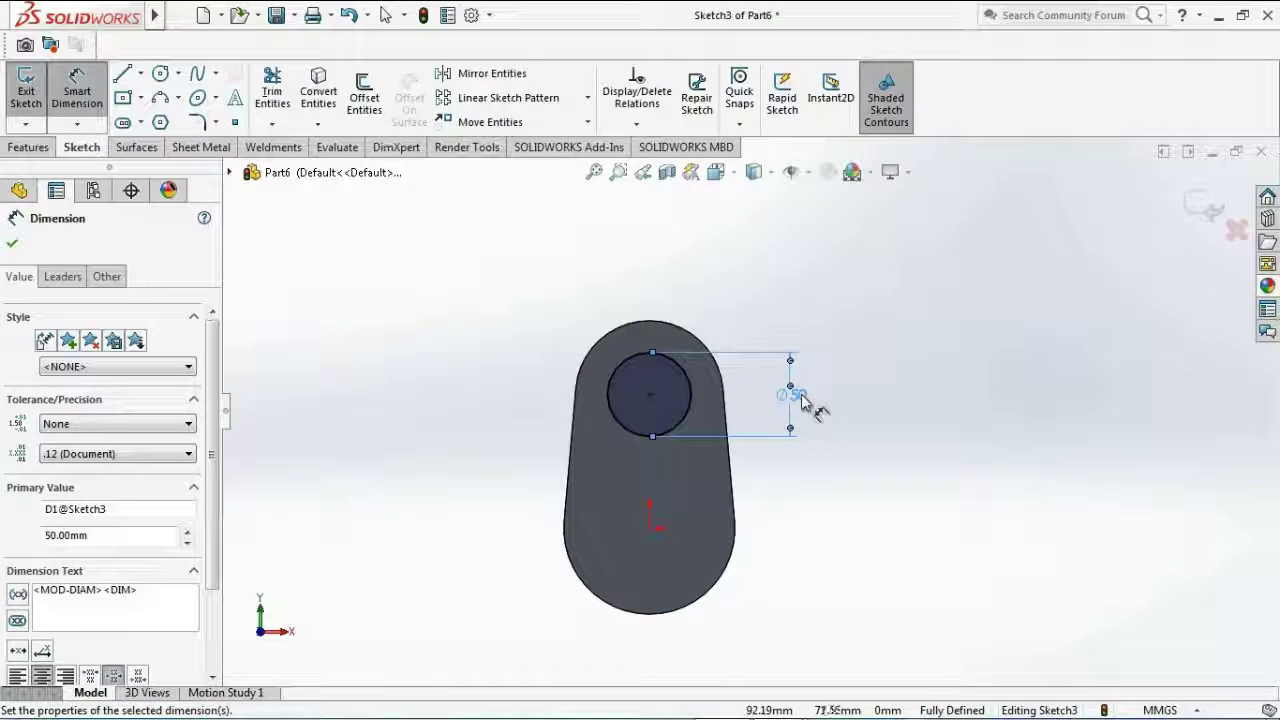
# - Change the circle's diameter dimension on the plate face to 55 mm
pyautogui.doubleClick(803, 400)
pyautogui.write('55')
pyautogui.press('Return')
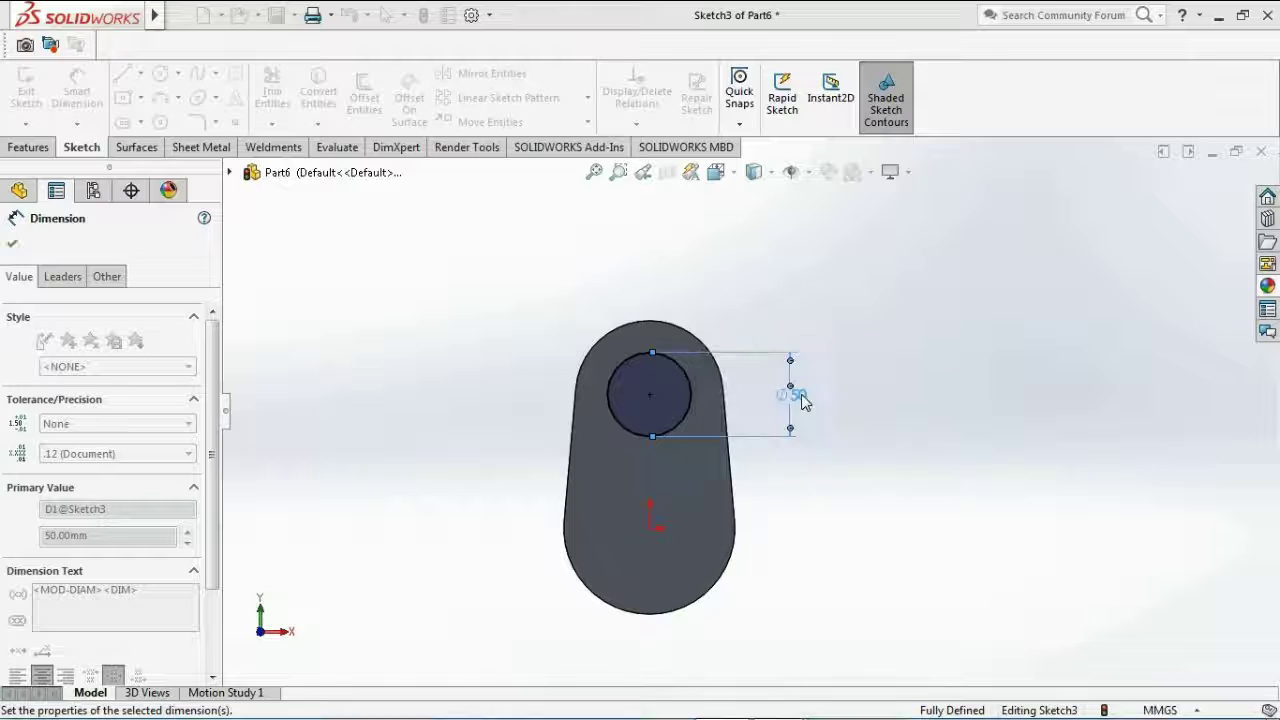
# - Extrude the 55 mm circle on the plate's outer face as a blind boss 26.67 mm deep
pyautogui.click(28, 147)
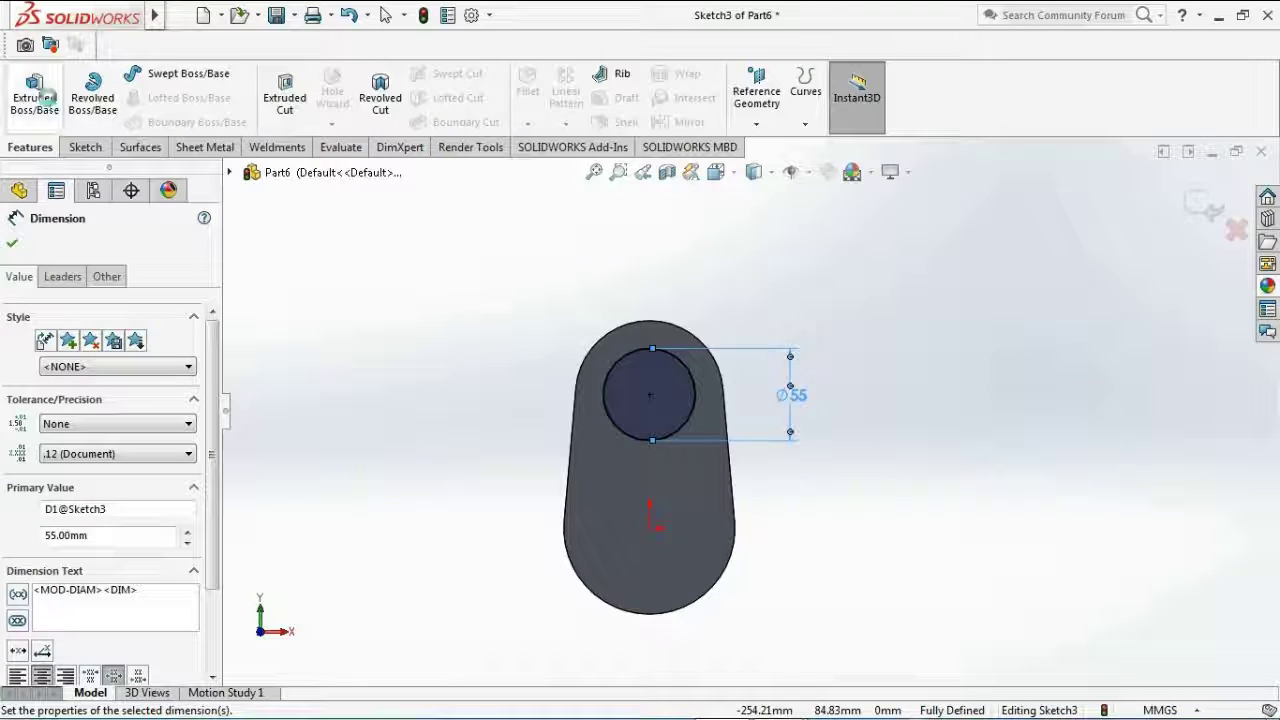
pyautogui.click(34, 90)
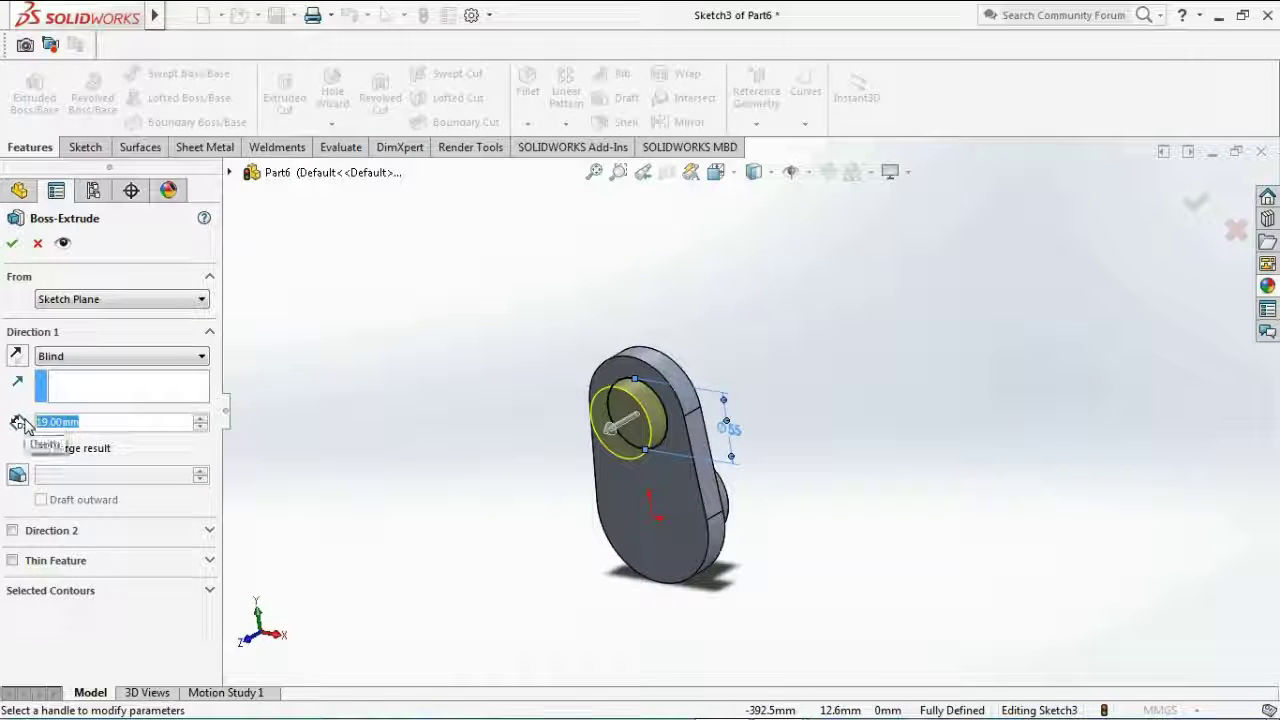
pyautogui.write('25.67')
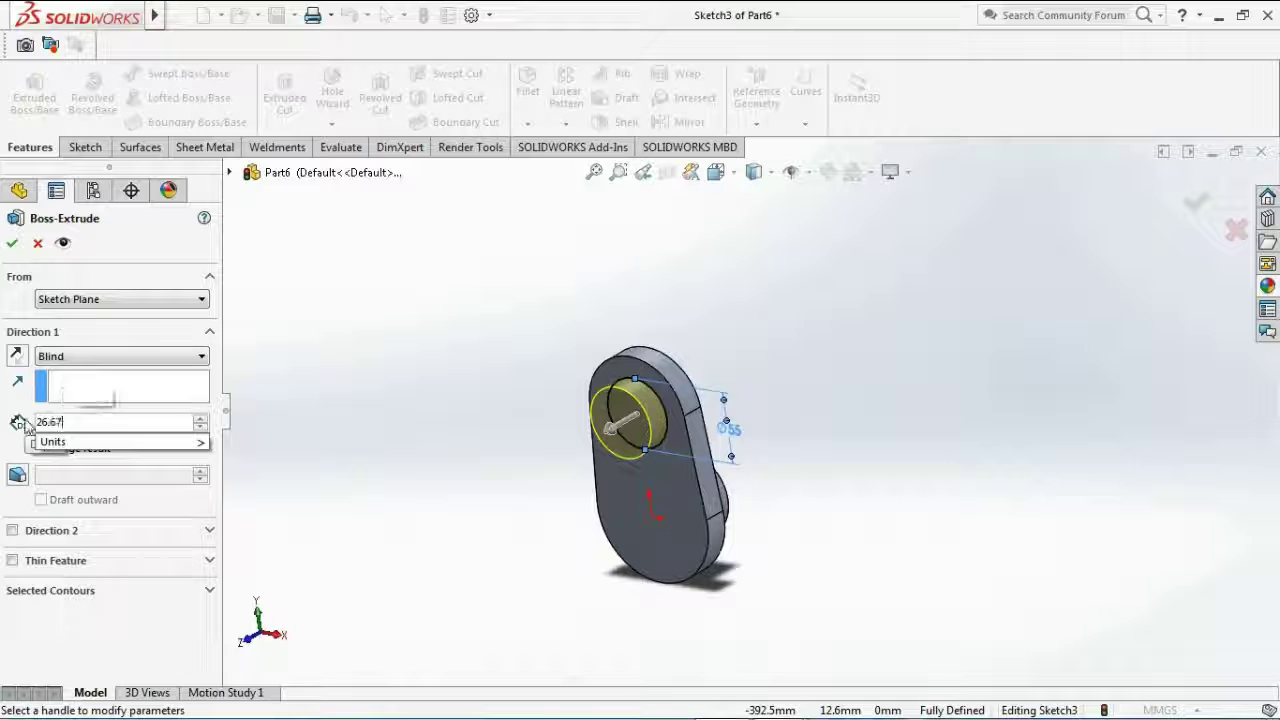
pyautogui.press('Return')
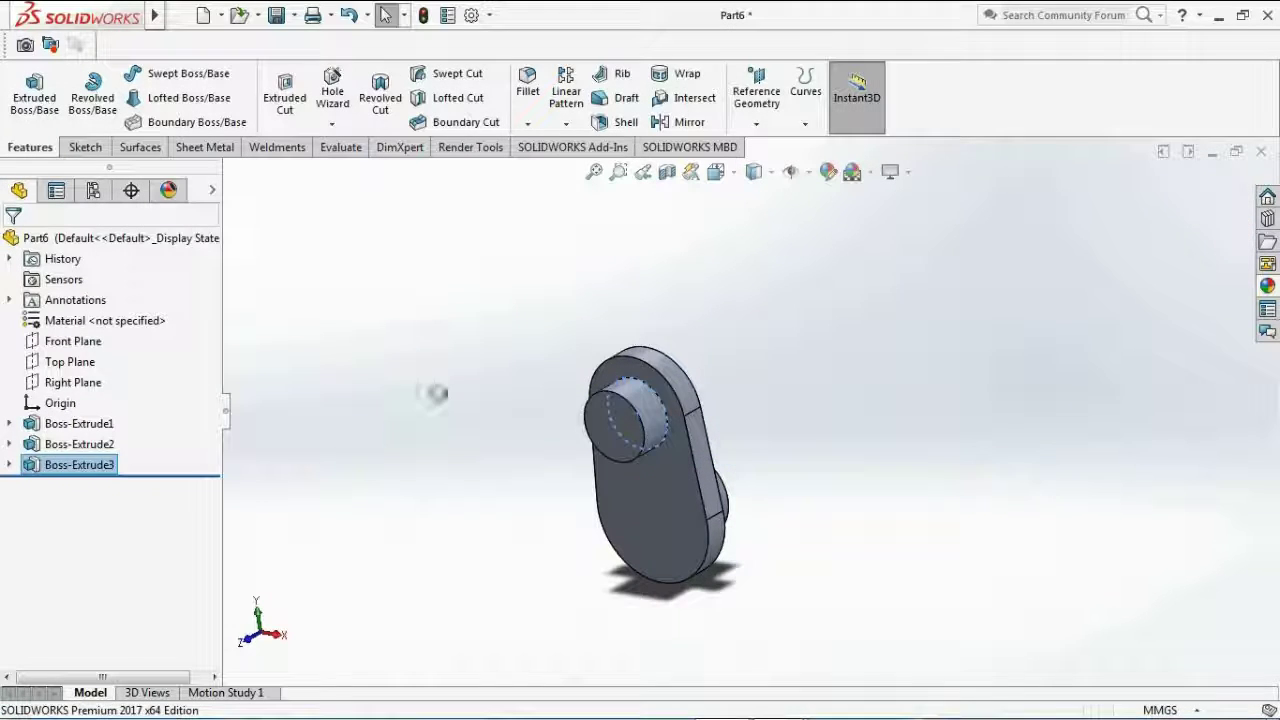
# - Sketch a shallow three-point arc on the Right Plane, from the plate's top edge about 7 mm in to the cylinder-side corner where the upper rounding begins
pyautogui.moveTo(760, 405); pyautogui.dragTo(560, 420, button='middle')
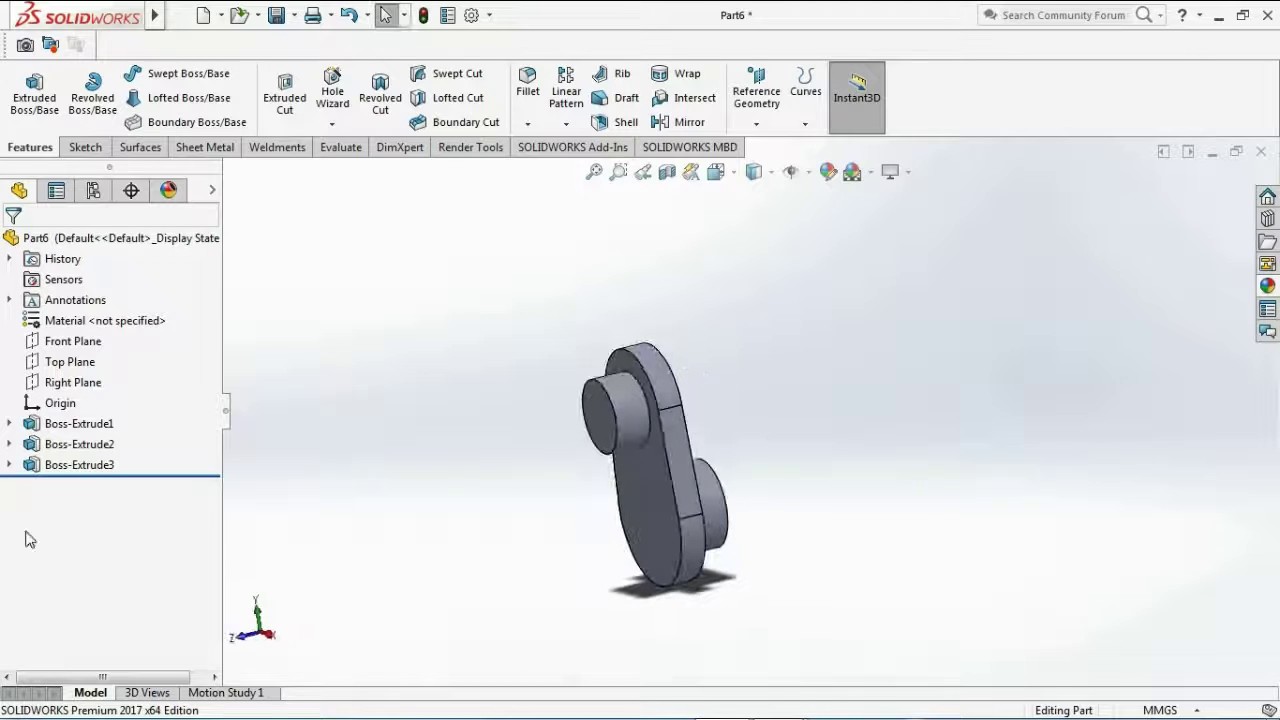
pyautogui.click(82, 390)
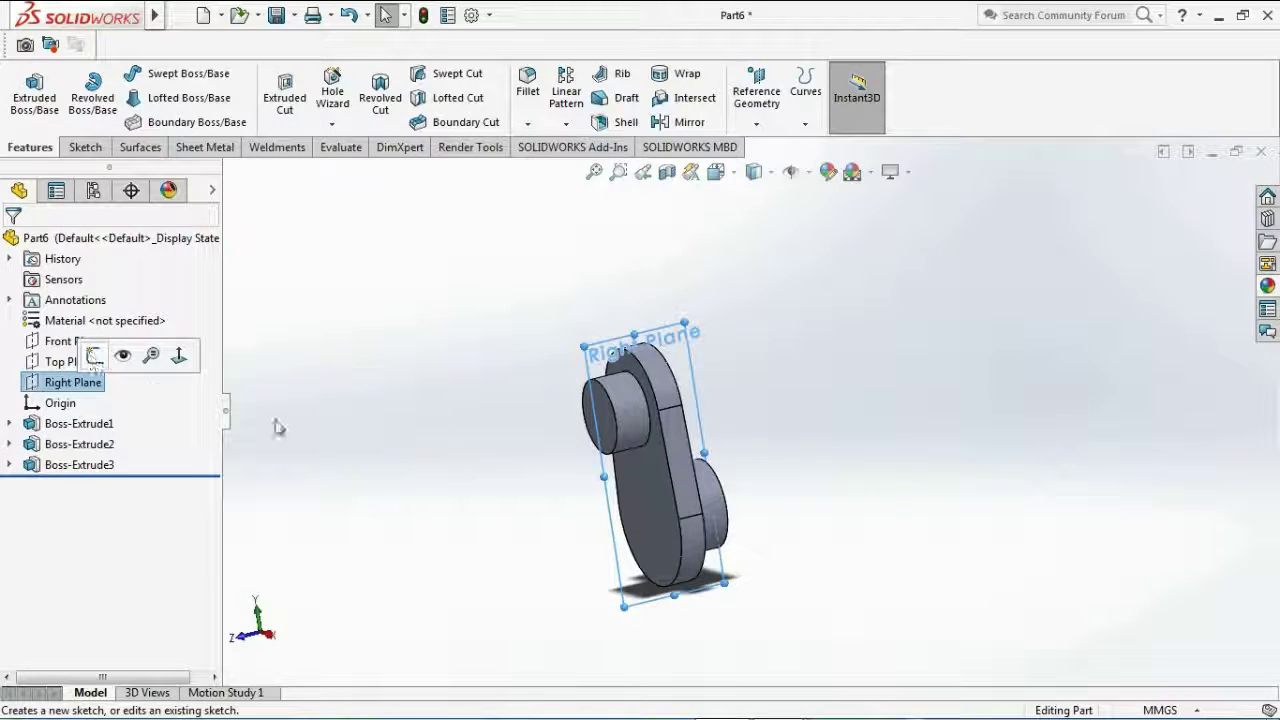
pyautogui.click(94, 356)
pyautogui.press('space')
pyautogui.click(425, 184)
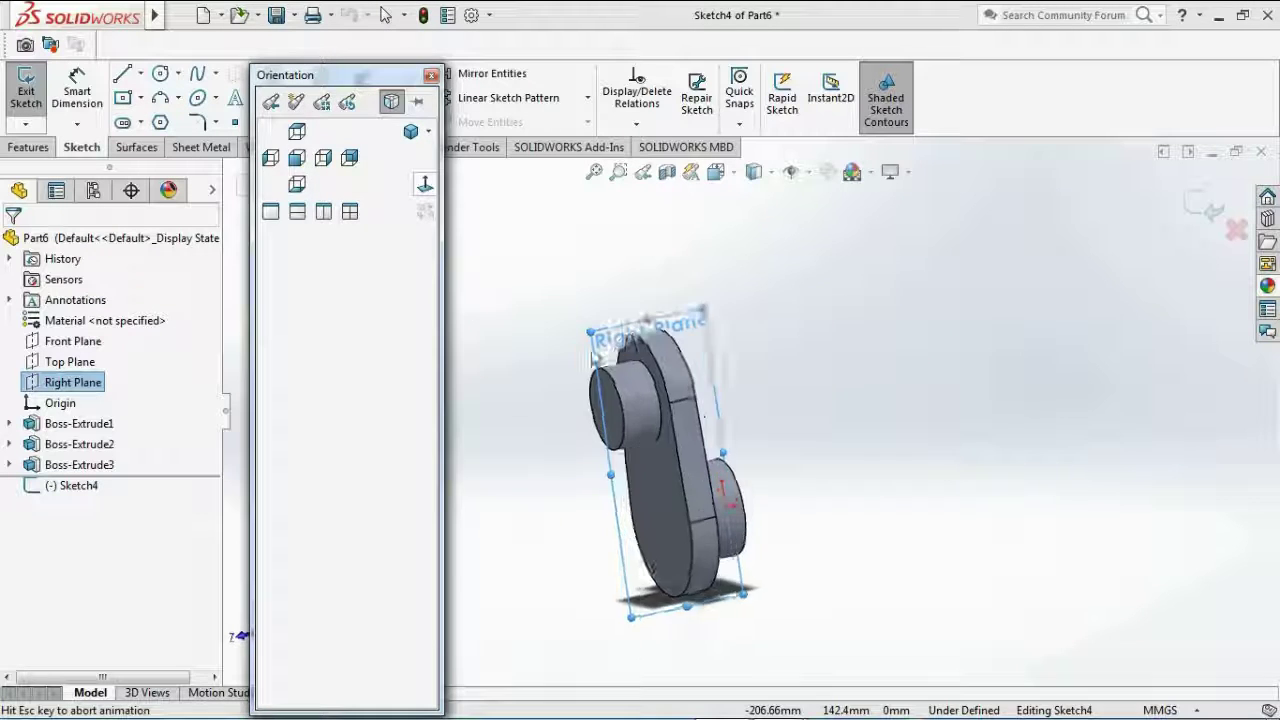
pyautogui.scroll(-5, 806, 505)
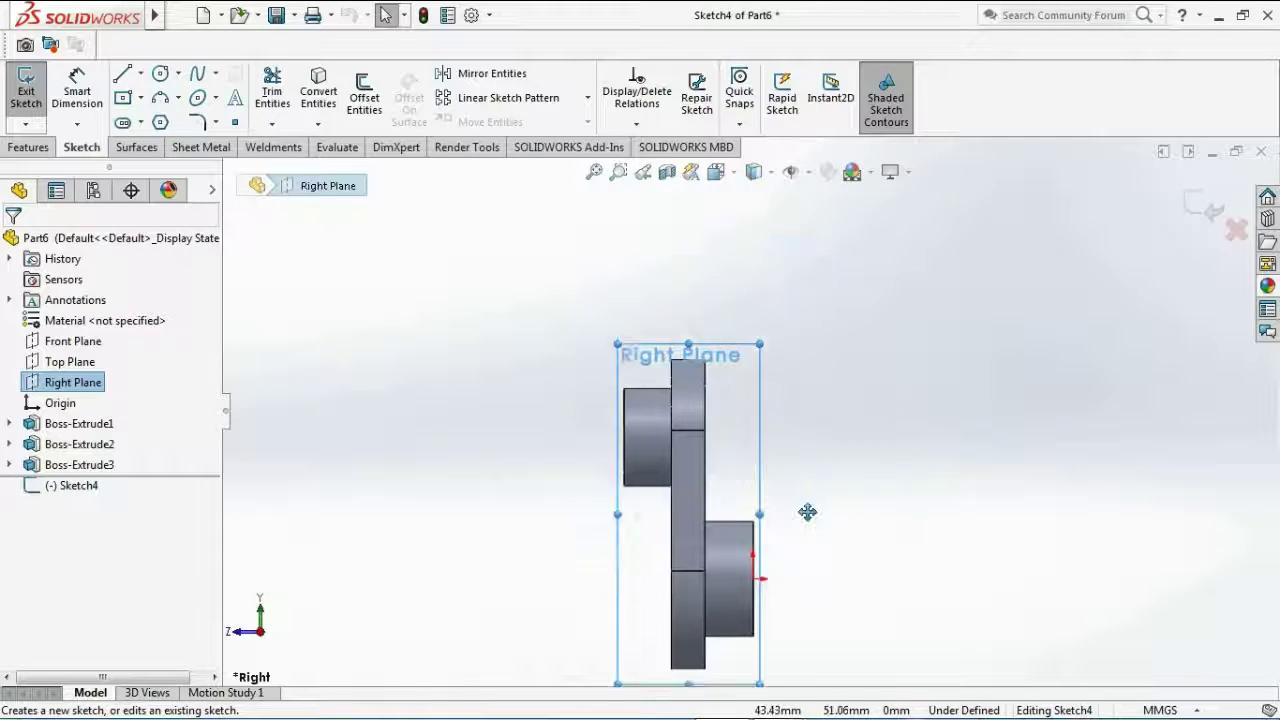
pyautogui.click(159, 97)
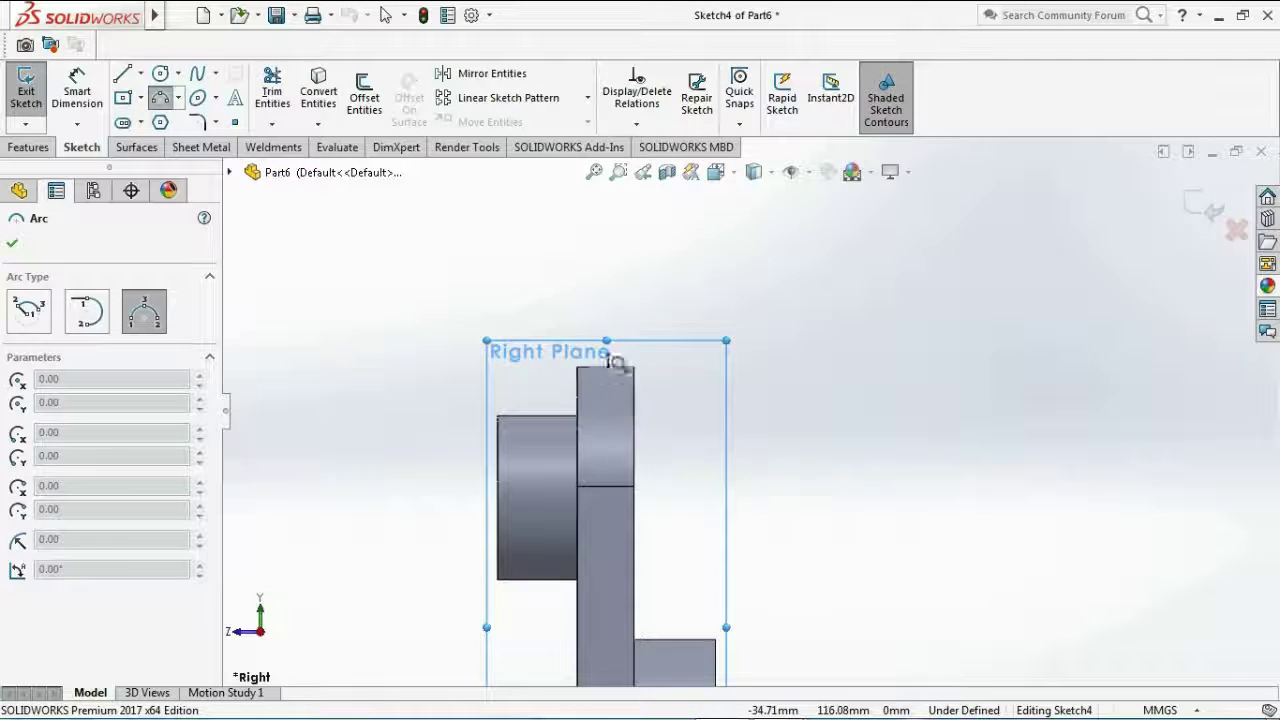
pyautogui.scroll(-3, 617, 362)
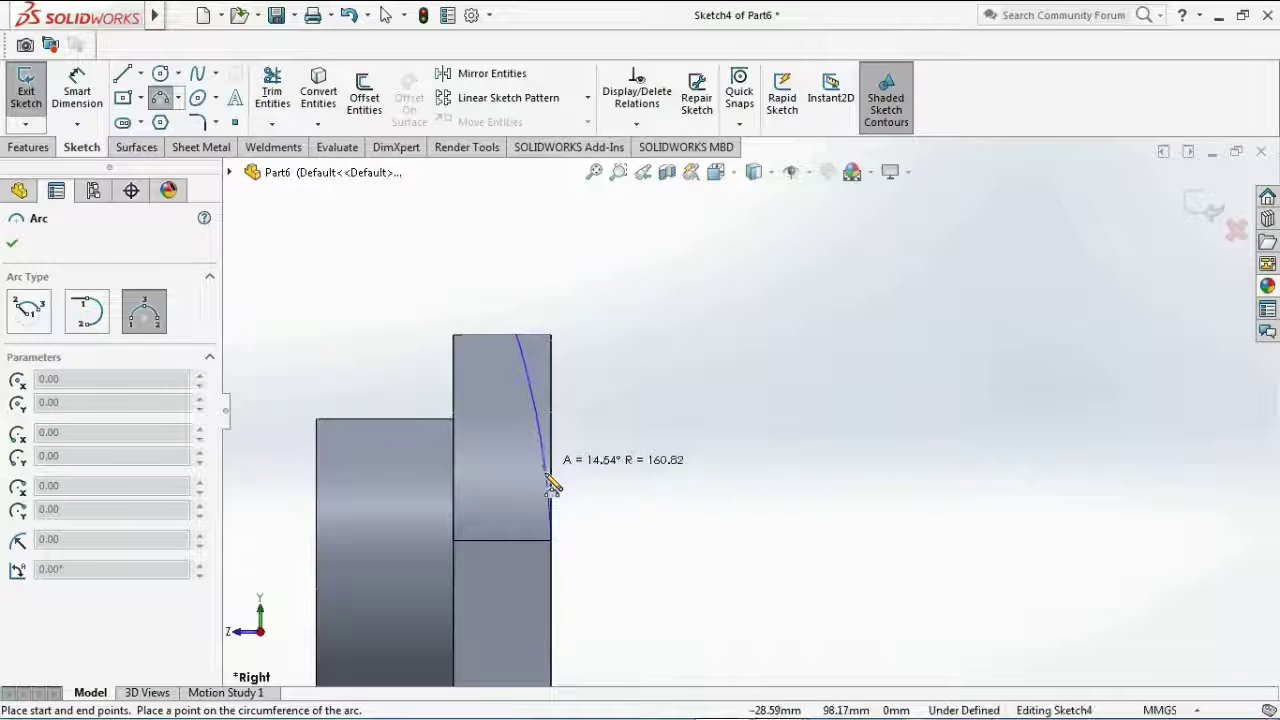
pyautogui.click(567, 535)
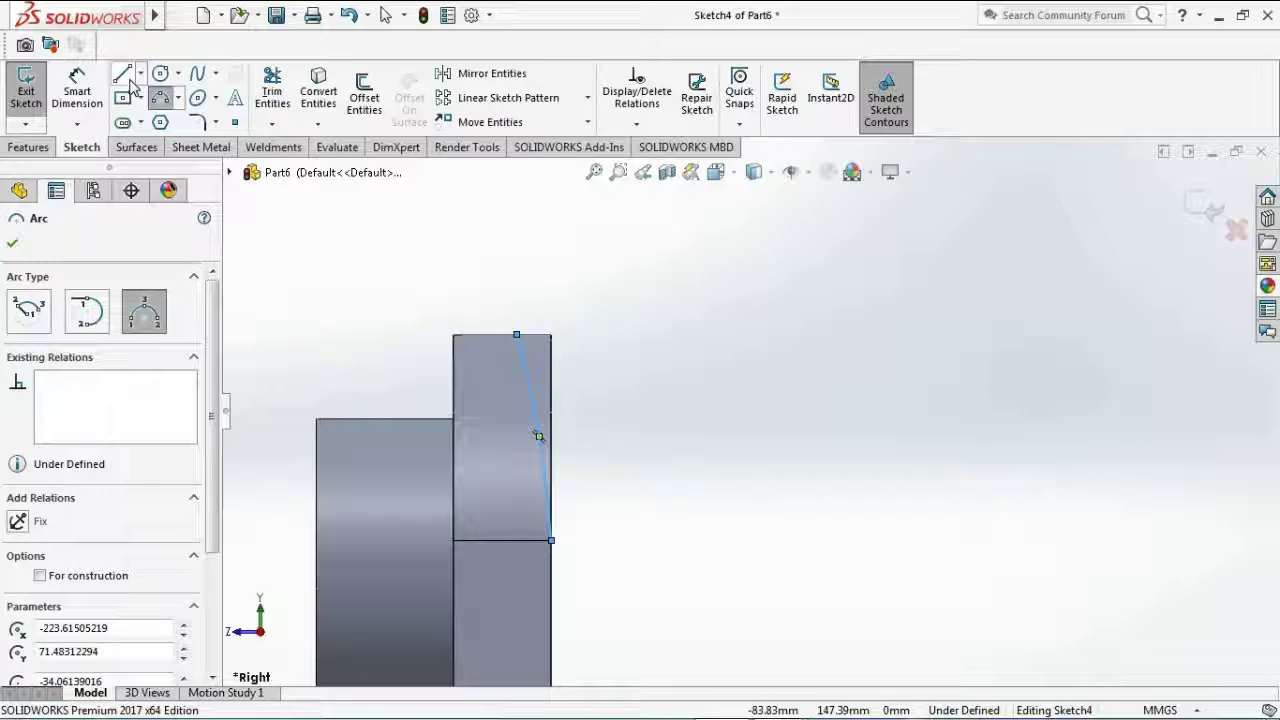
# - Dimension the arc's upper endpoint from the plate's cylinder-side face and set the distance to 5 mm
pyautogui.click(77, 88)
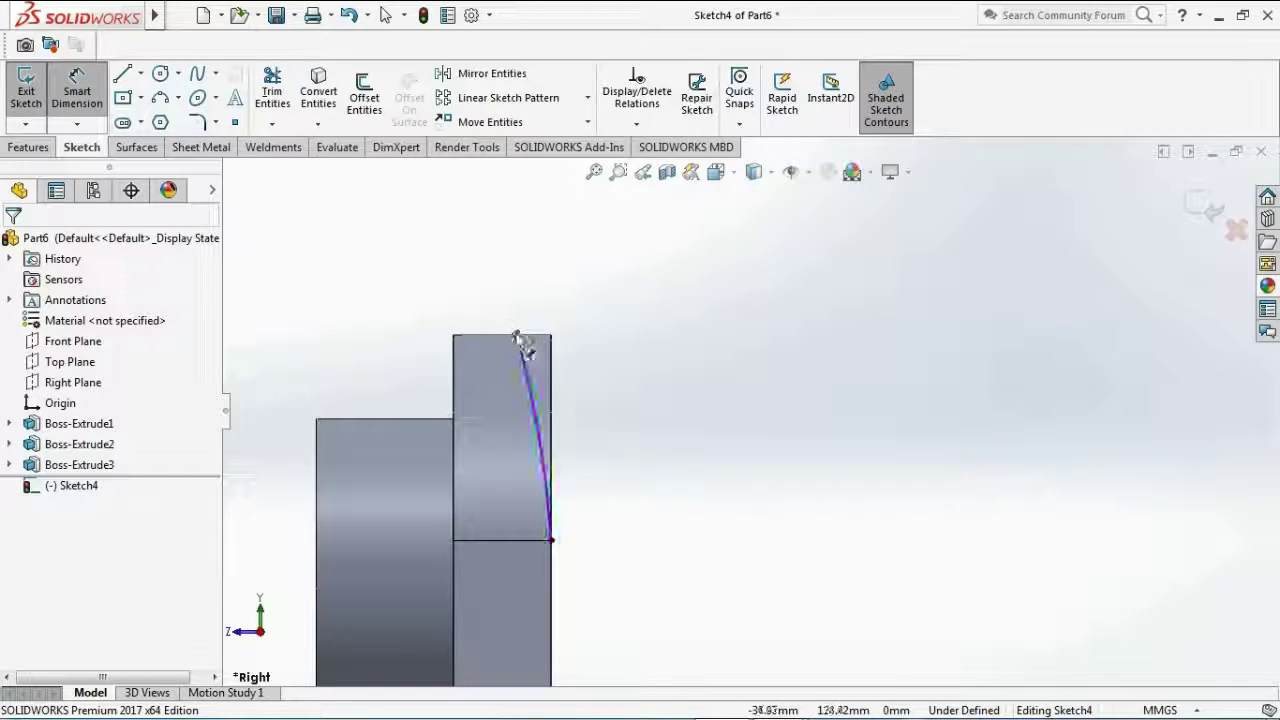
pyautogui.click(552, 352)
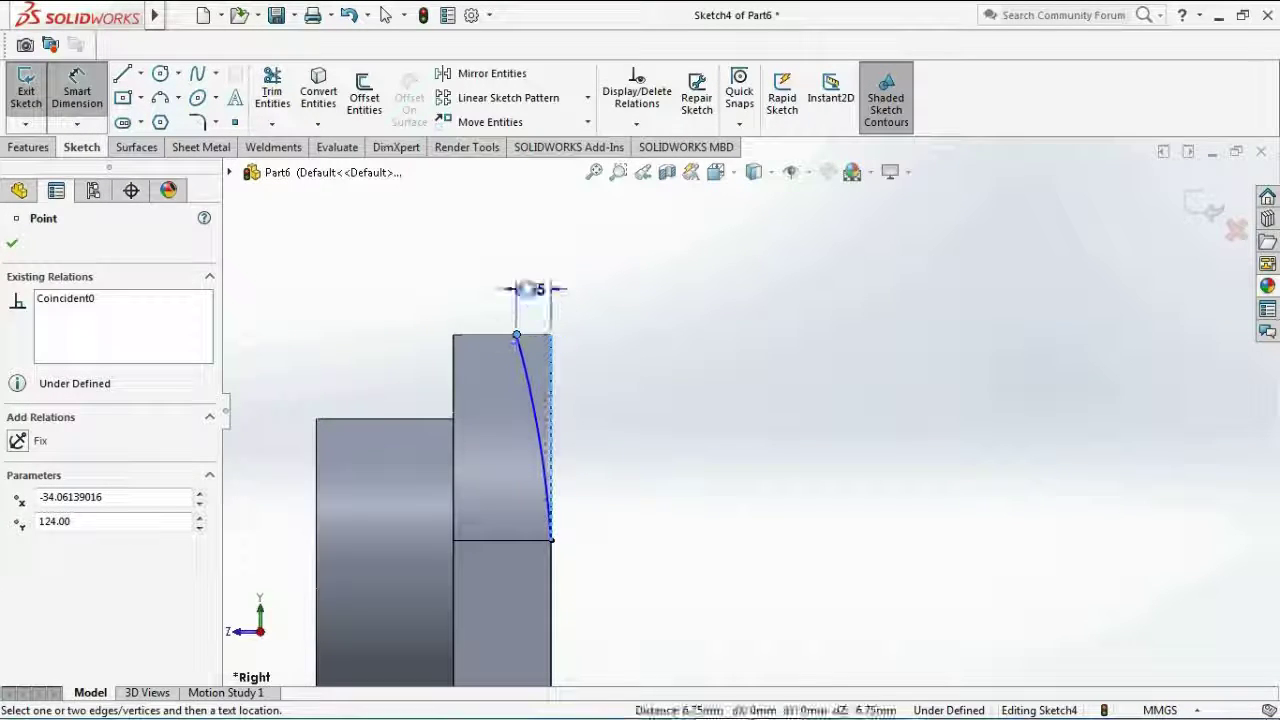
pyautogui.click(527, 289)
pyautogui.write('5')
pyautogui.press('Return')
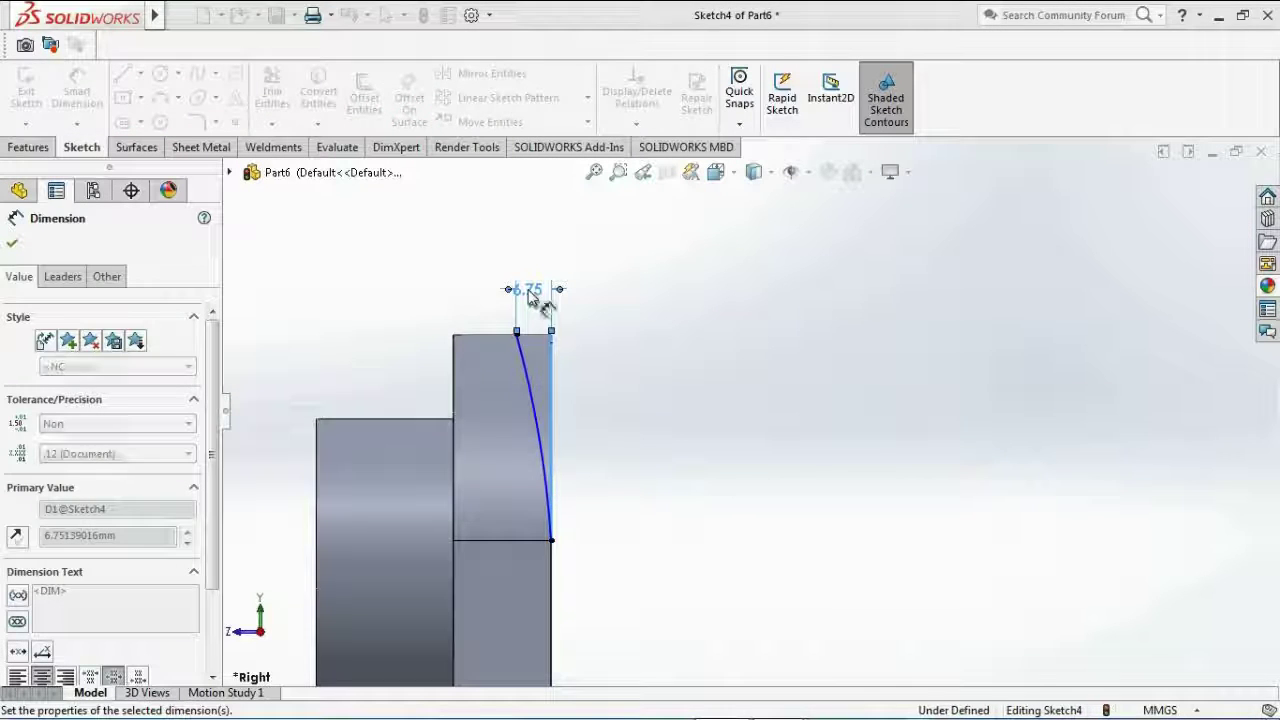
# - Close the arc into a cutting profile with two horizontal lines and one vertical line beyond the plate's cylinder-side face
pyautogui.click(122, 73)
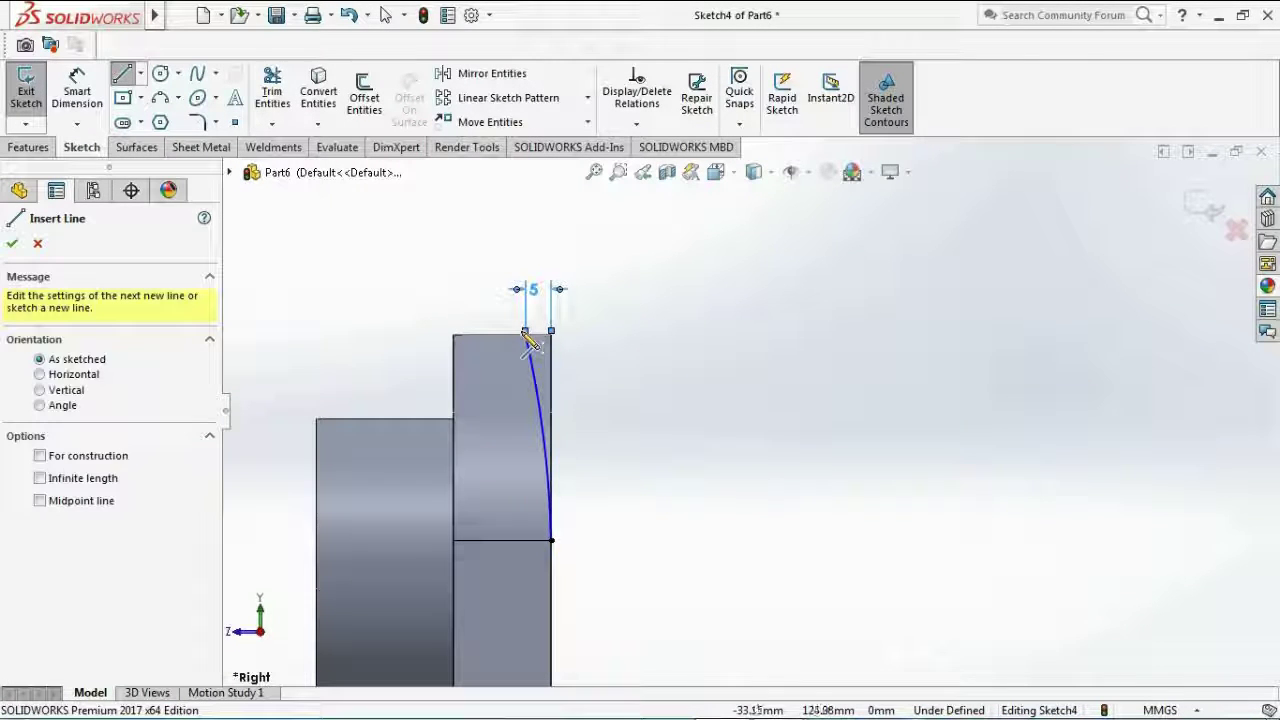
pyautogui.click(526, 334)
pyautogui.click(611, 334)
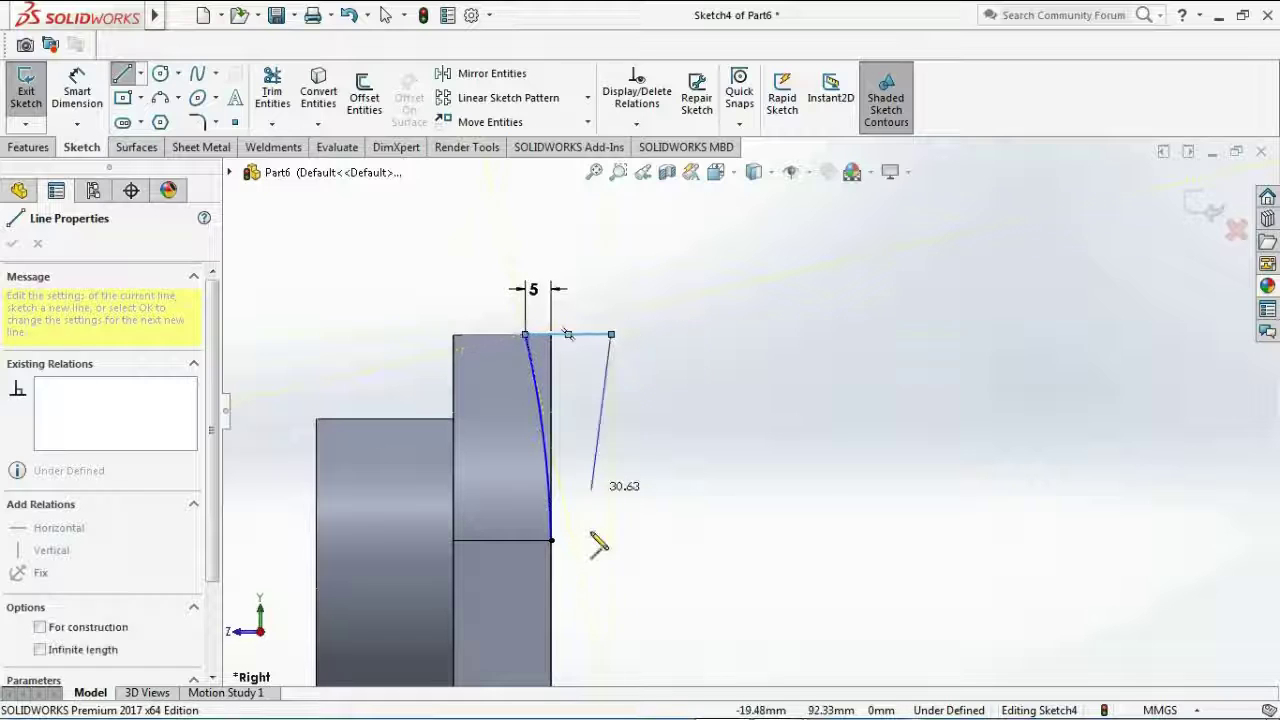
pyautogui.click(611, 540)
pyautogui.click(552, 541)
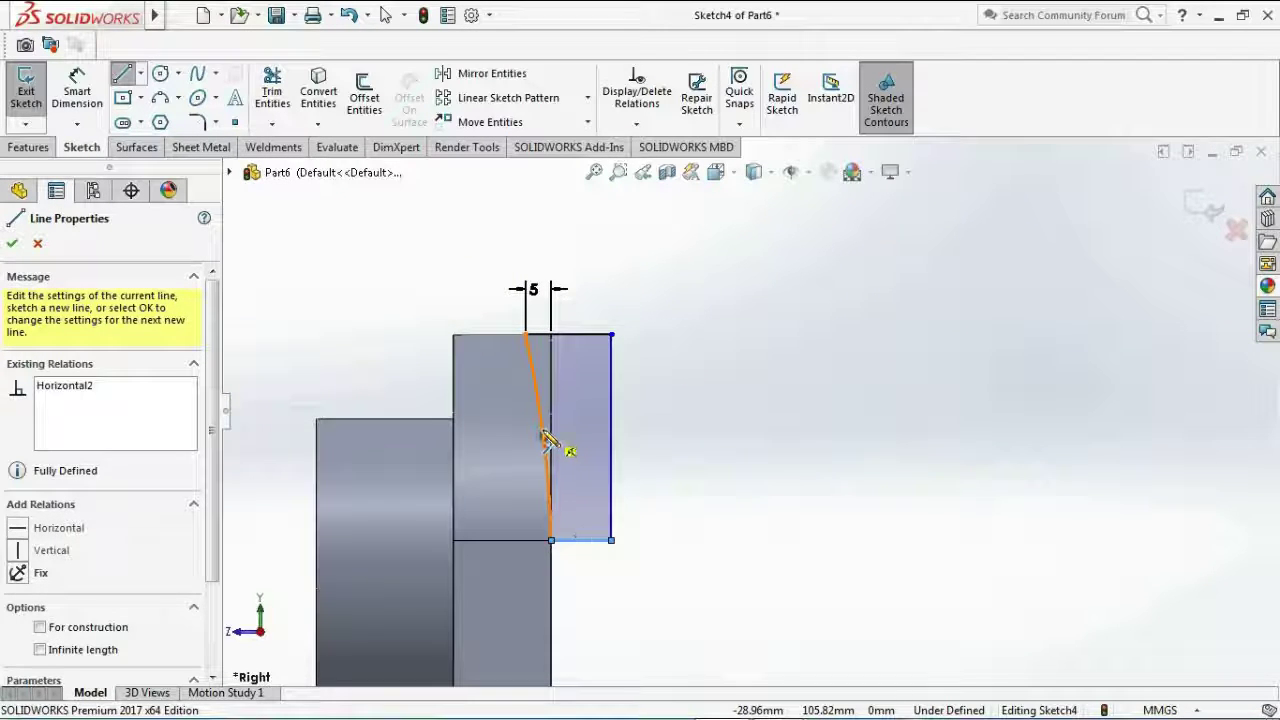
pyautogui.press('Escape')
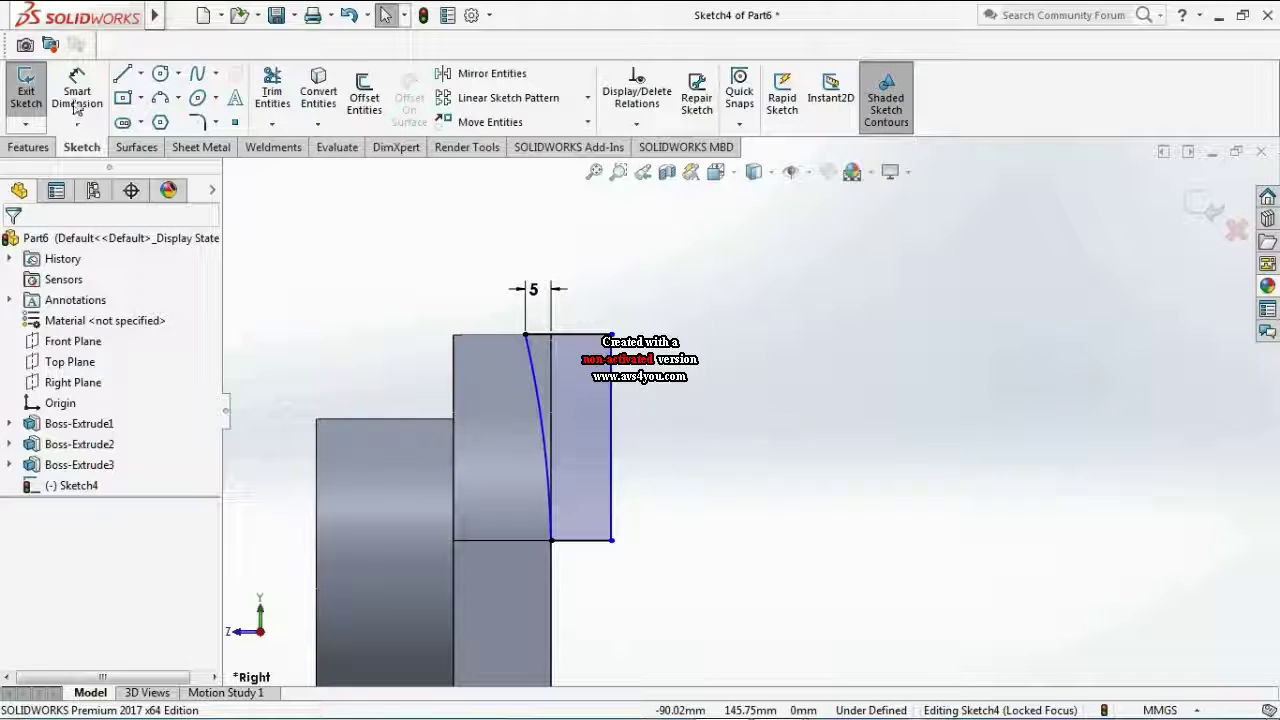
# - Add a Tangent relation between the arc and the plate's cylinder-side edge
pyautogui.click(636, 124)
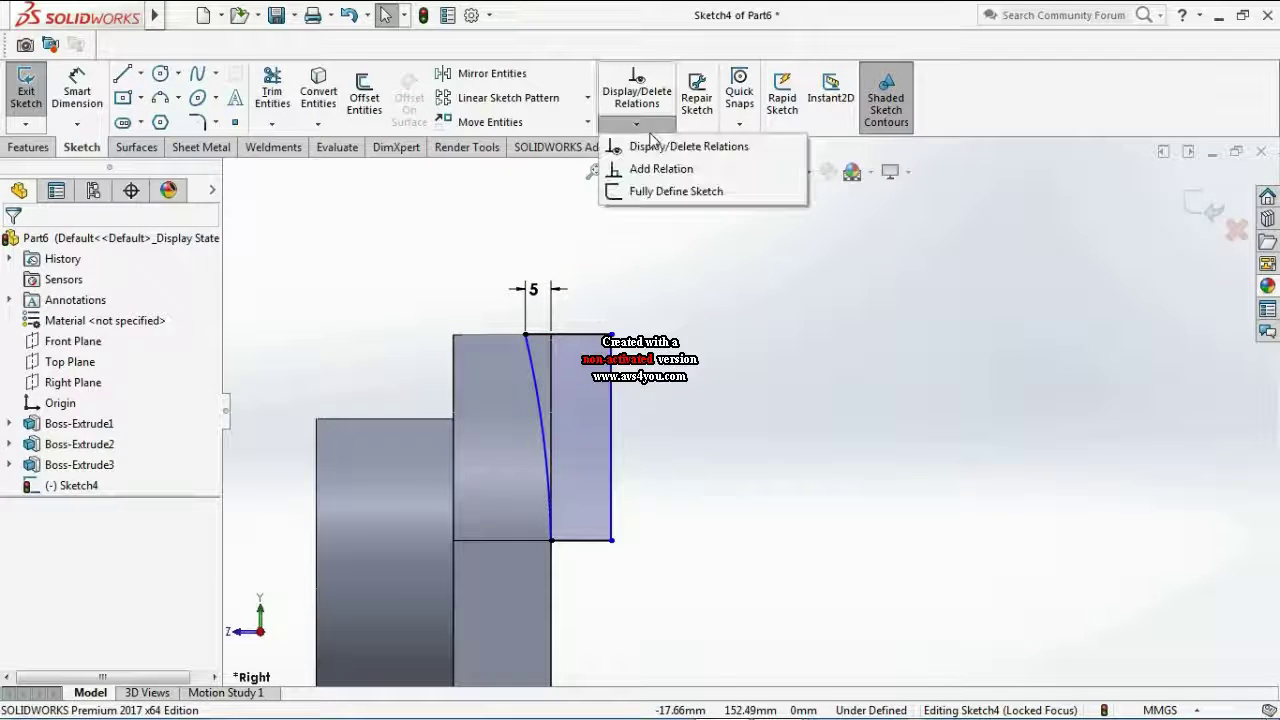
pyautogui.click(660, 169)
pyautogui.click(553, 430)
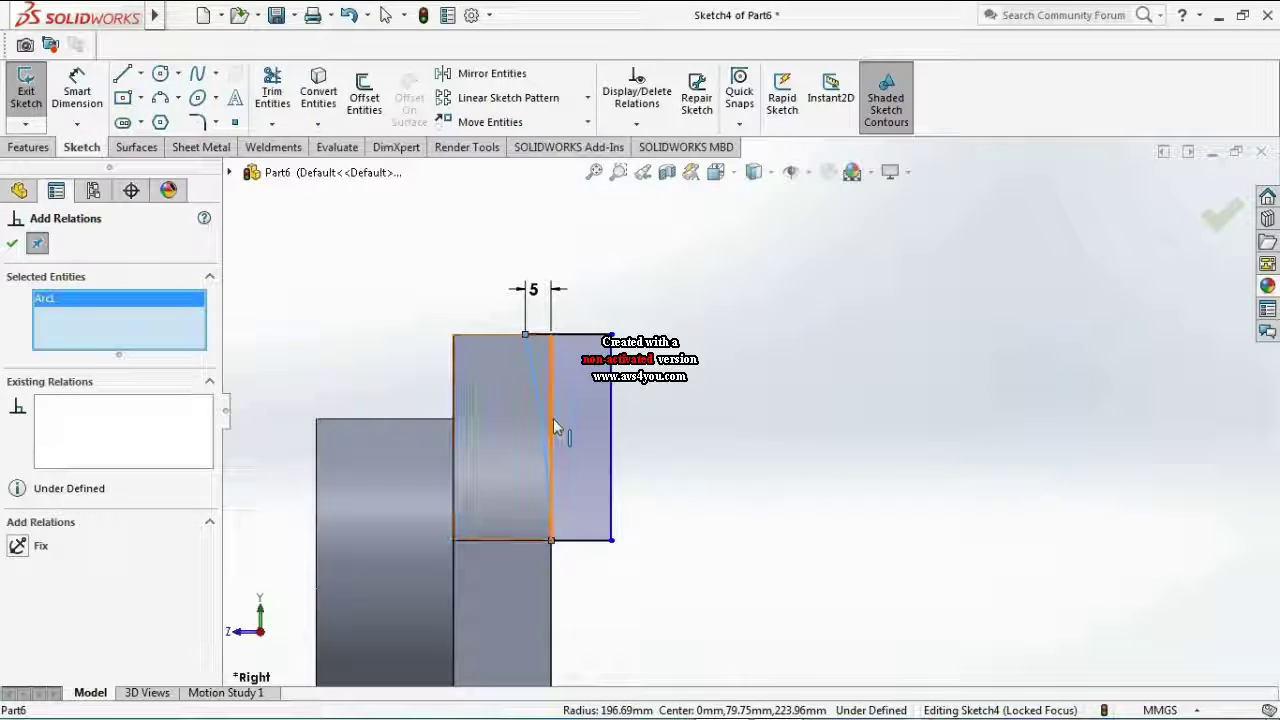
pyautogui.click(550, 430)
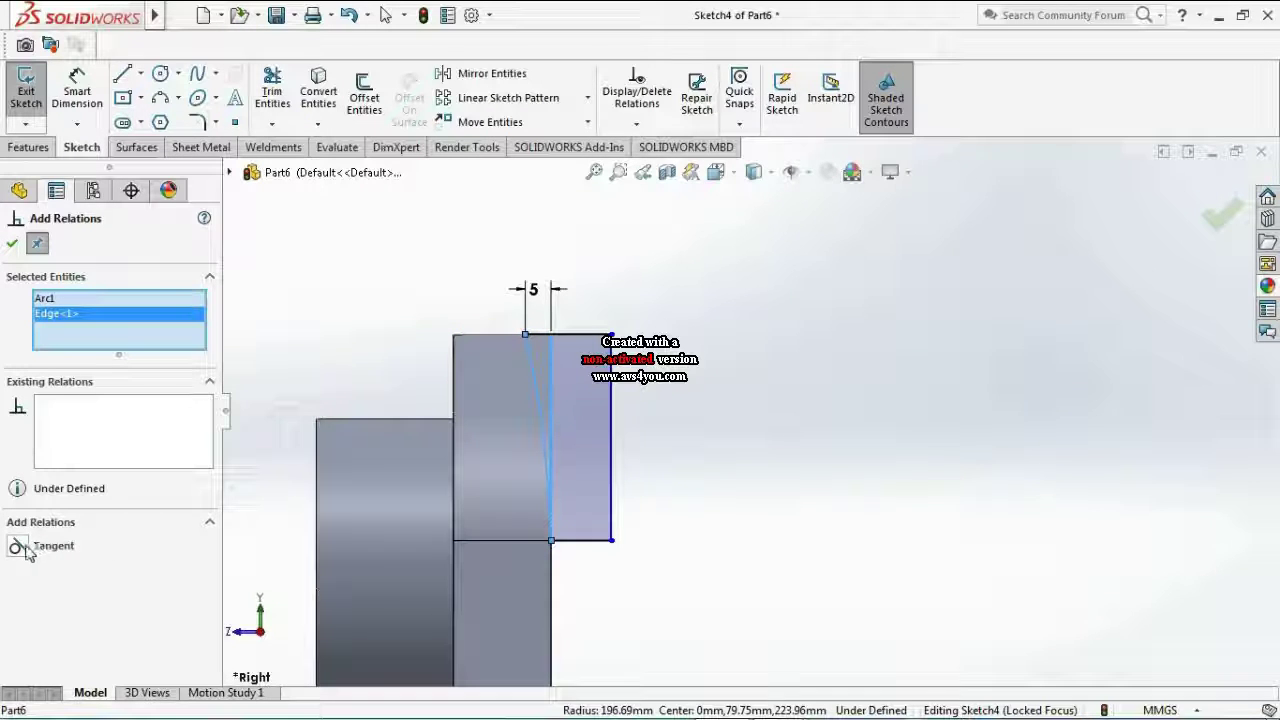
pyautogui.click(17, 548)
pyautogui.click(12, 243)
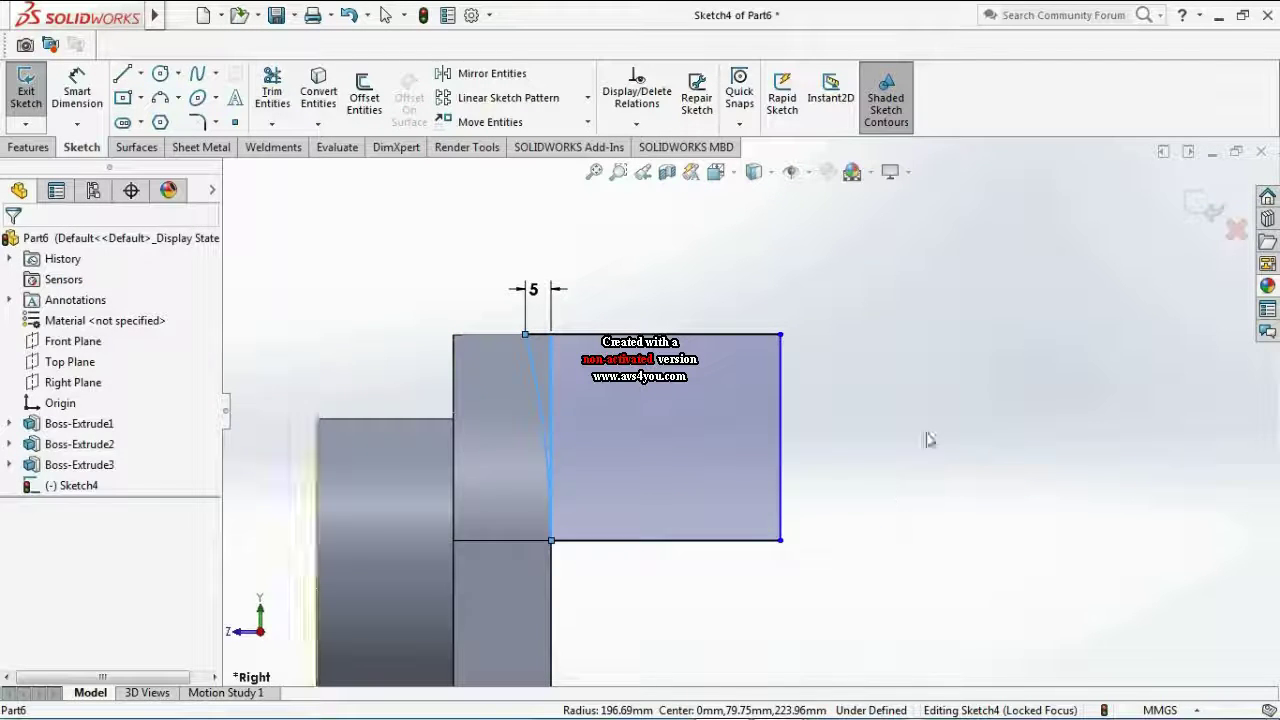
# - Cut the closed arc profile through the plate's upper end with a Mid Plane Extruded Cut about 270 mm deep
pyautogui.scroll(4, 912, 420)
pyautogui.moveTo(903, 471)
pyautogui.mouseDown(button='middle')
pyautogui.moveTo(886, 466)
pyautogui.moveTo(933, 490)
pyautogui.moveTo(886, 534)
pyautogui.mouseUp(button='middle')
pyautogui.click(385, 15)
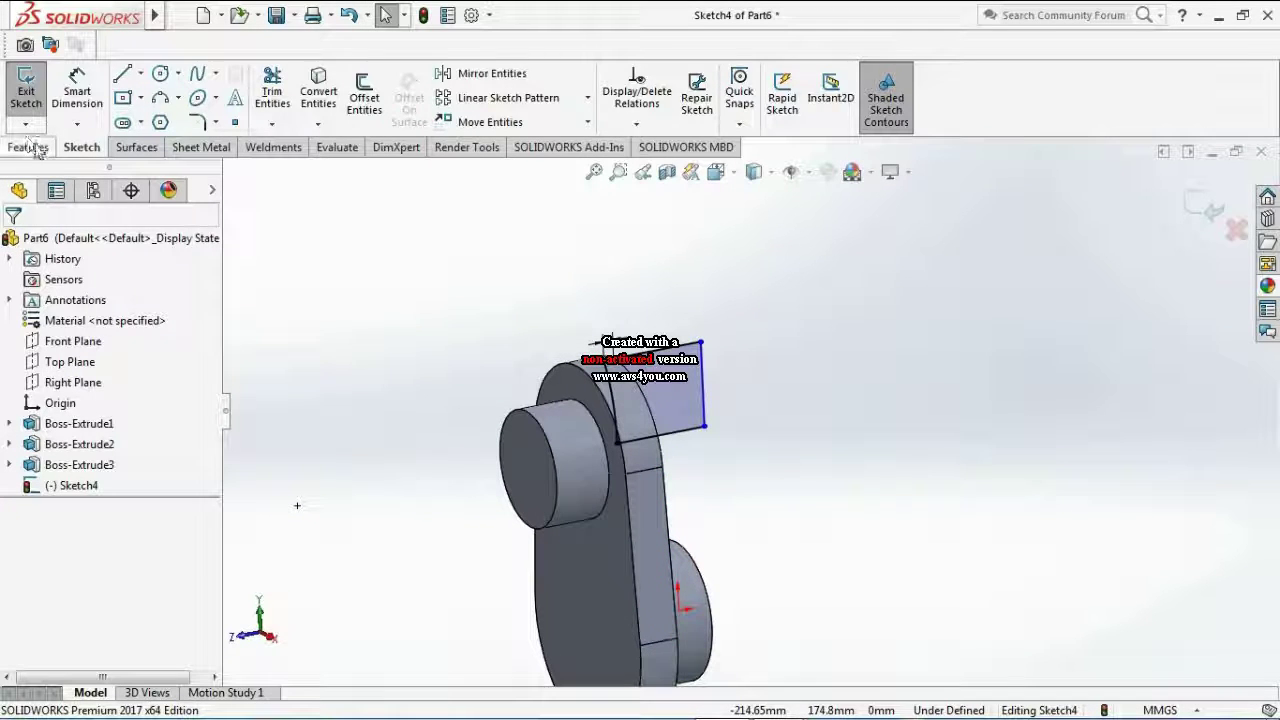
pyautogui.click(30, 147)
pyautogui.click(288, 100)
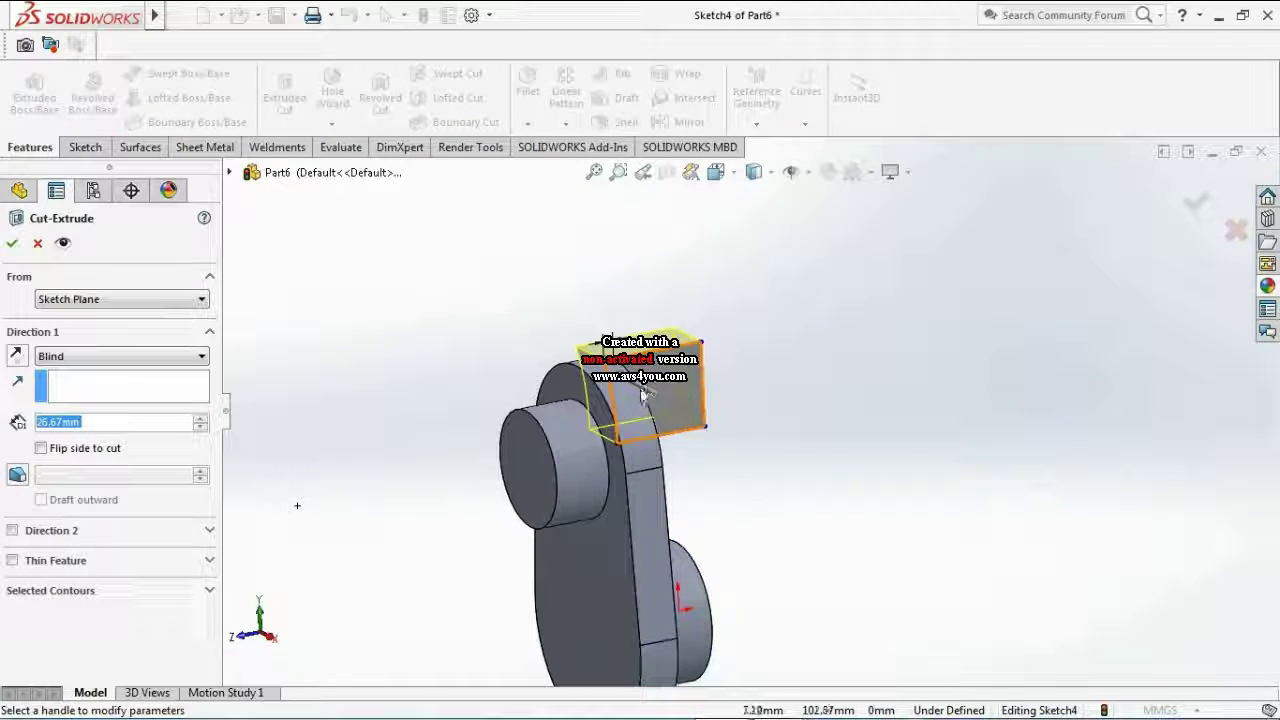
pyautogui.click(113, 358)
pyautogui.click(90, 471)
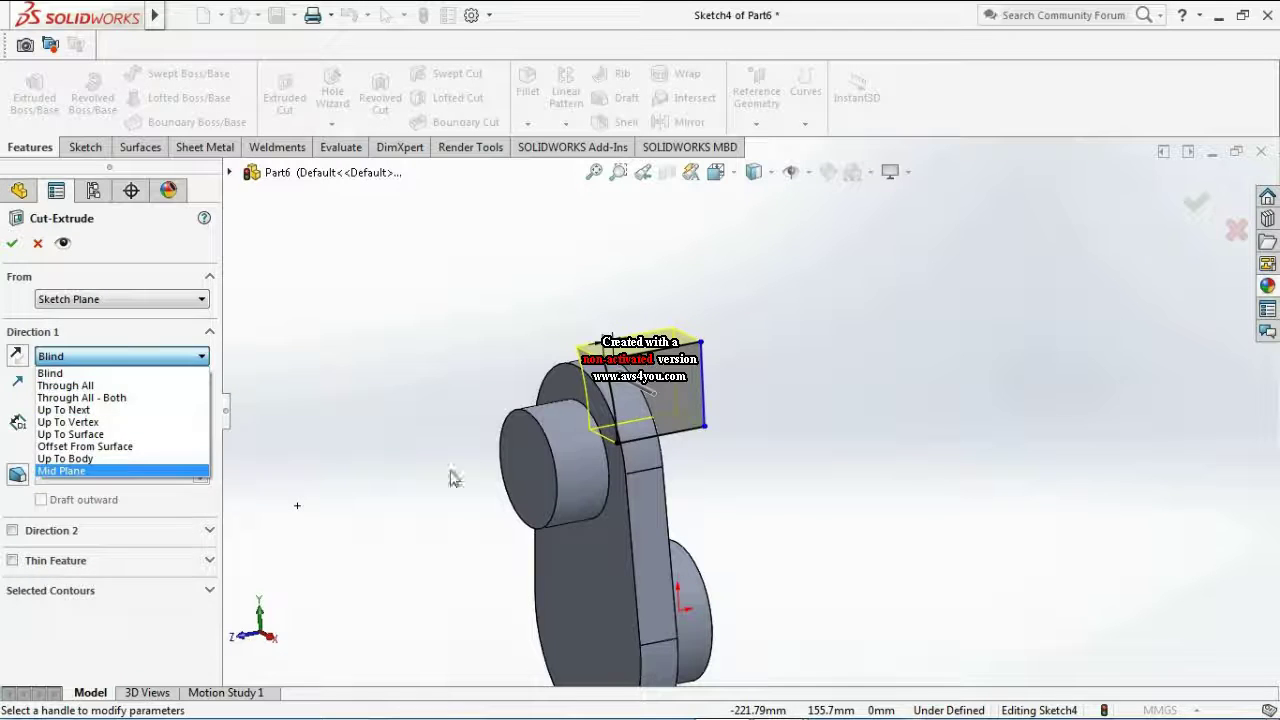
pyautogui.moveTo(645, 397); pyautogui.dragTo(1142, 377)
pyautogui.click(1199, 210)
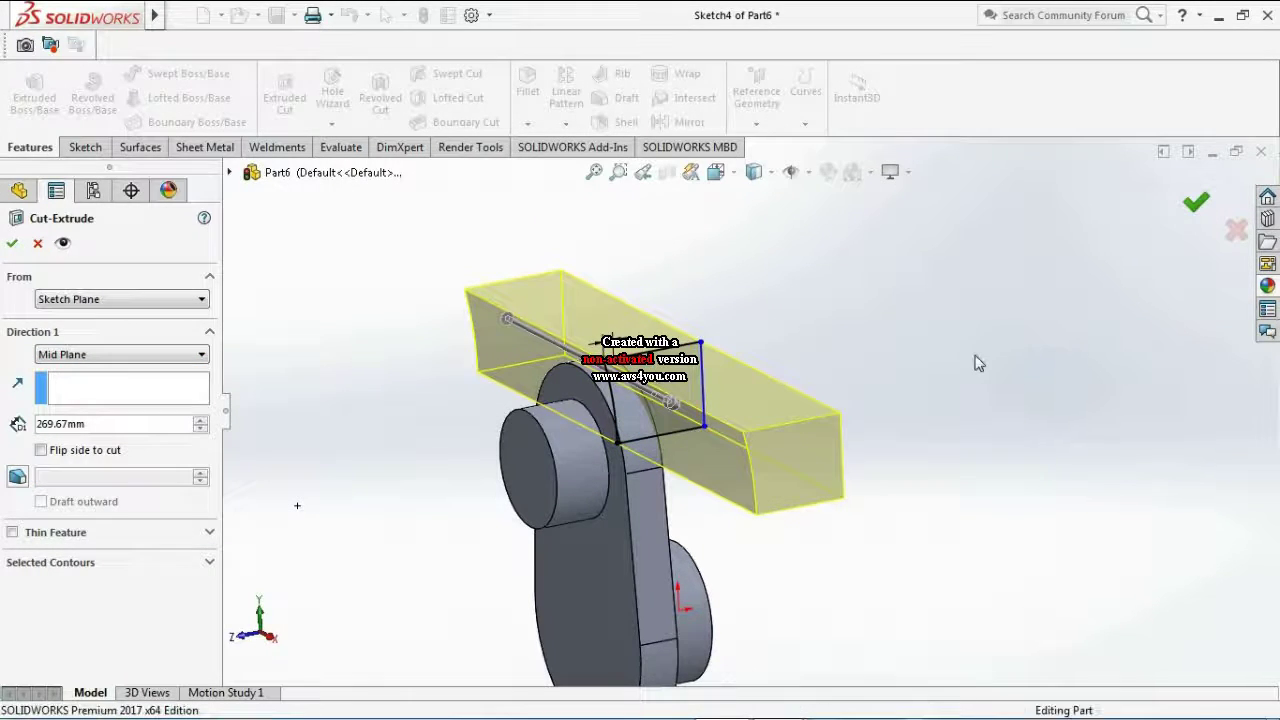
# - Sketch a three-point arc, chord about 56 mm, on the Right Plane from the plate's bottom edge to the boss-side corner where the lower rounding begins
pyautogui.moveTo(971, 391); pyautogui.dragTo(843, 594, button='middle')
pyautogui.scroll(-5, 657, 541)
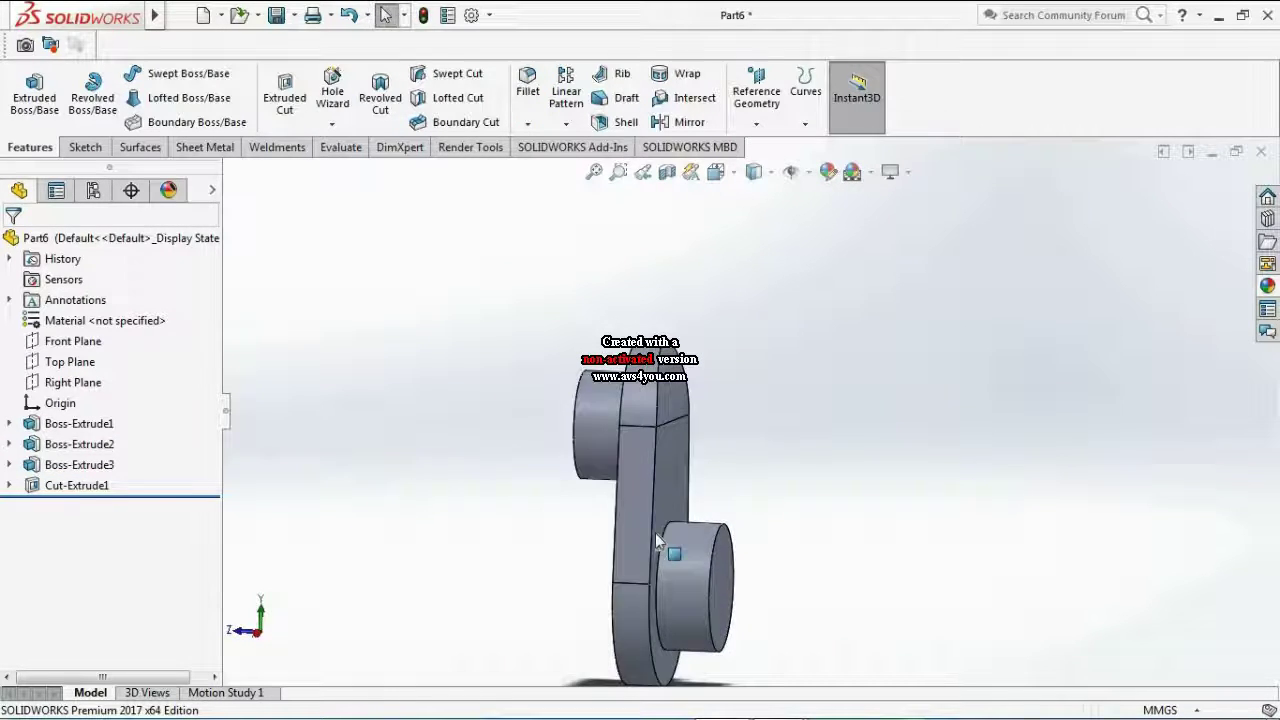
pyautogui.click(72, 382)
pyautogui.press('space')
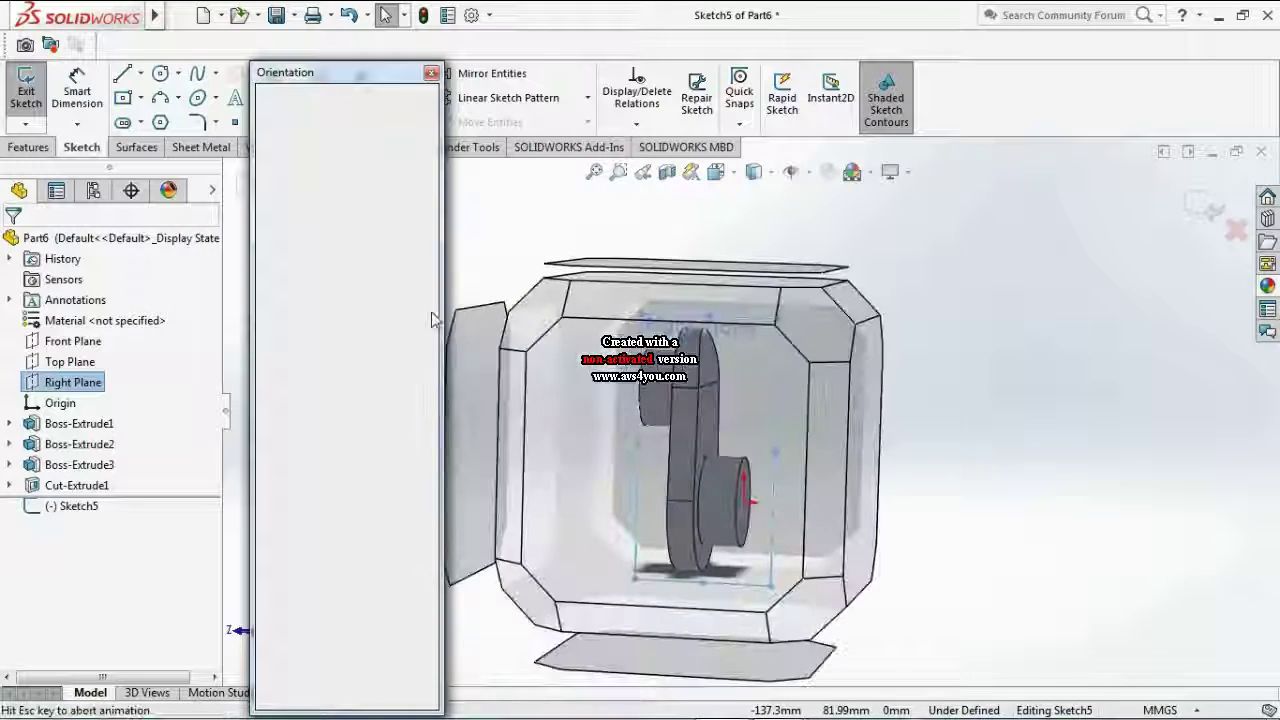
pyautogui.click(424, 180)
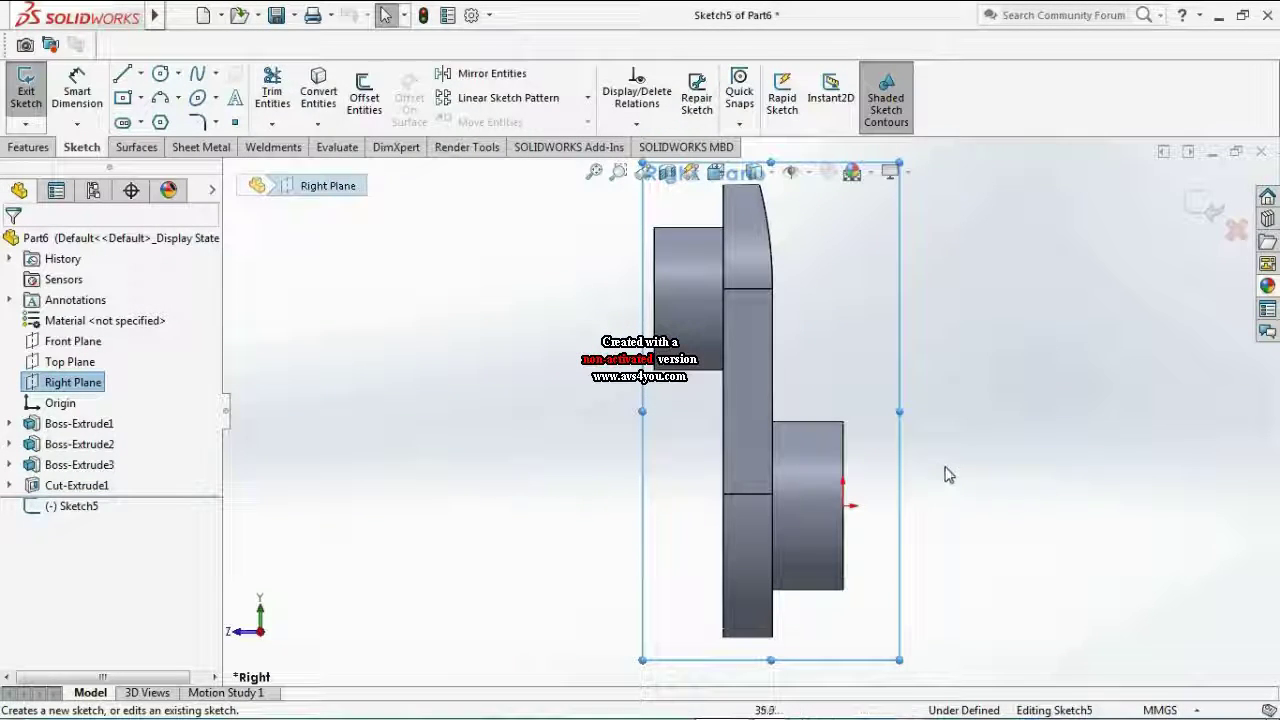
pyautogui.scroll(3, 946, 486)
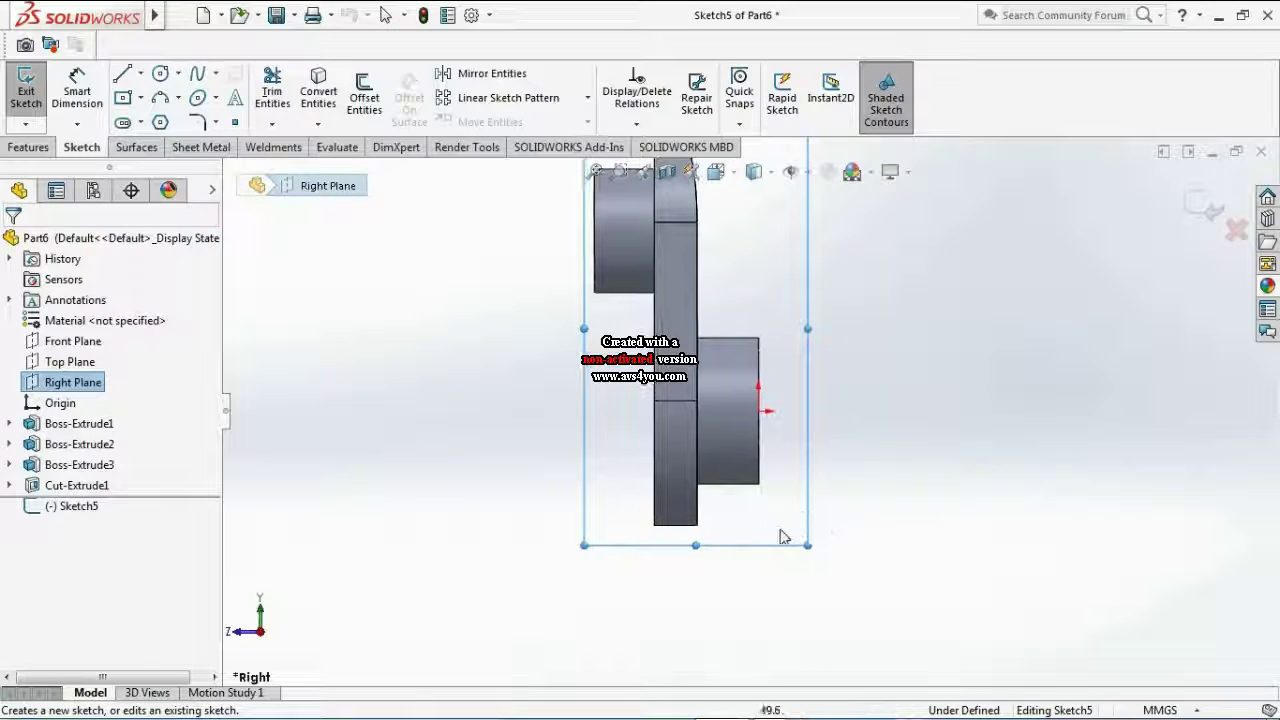
pyautogui.scroll(-2, 772, 505)
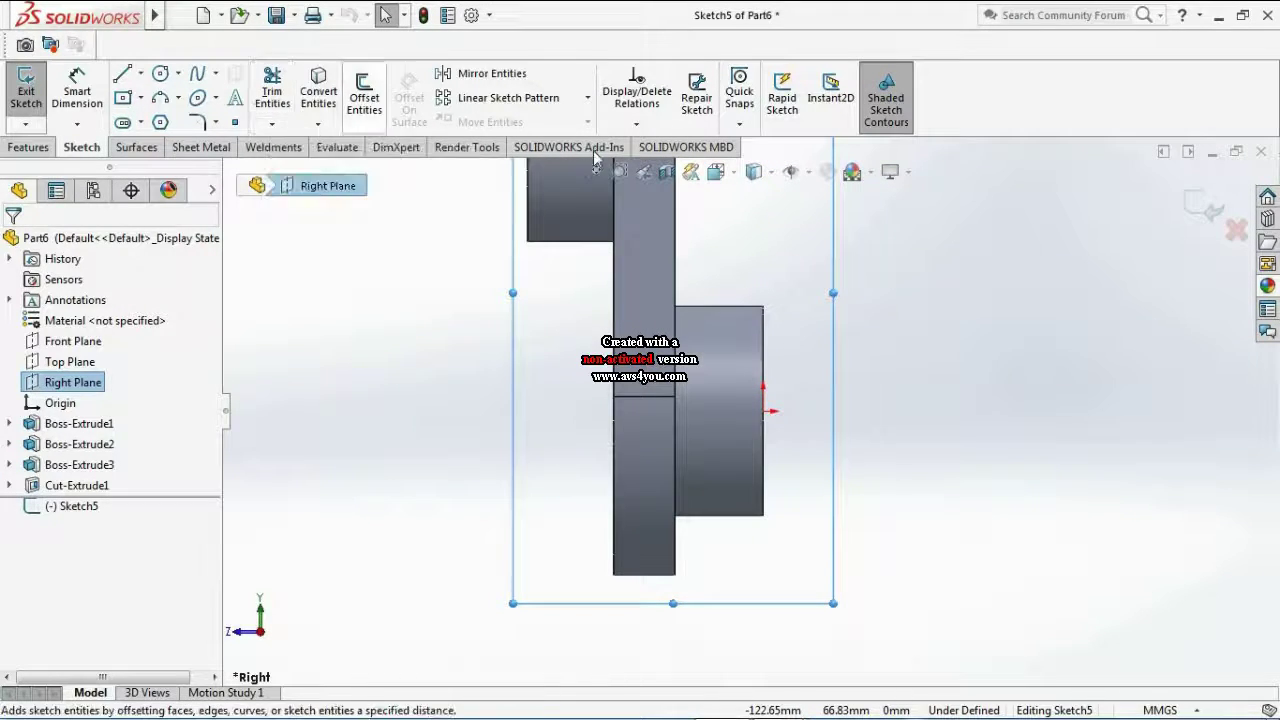
pyautogui.click(158, 100)
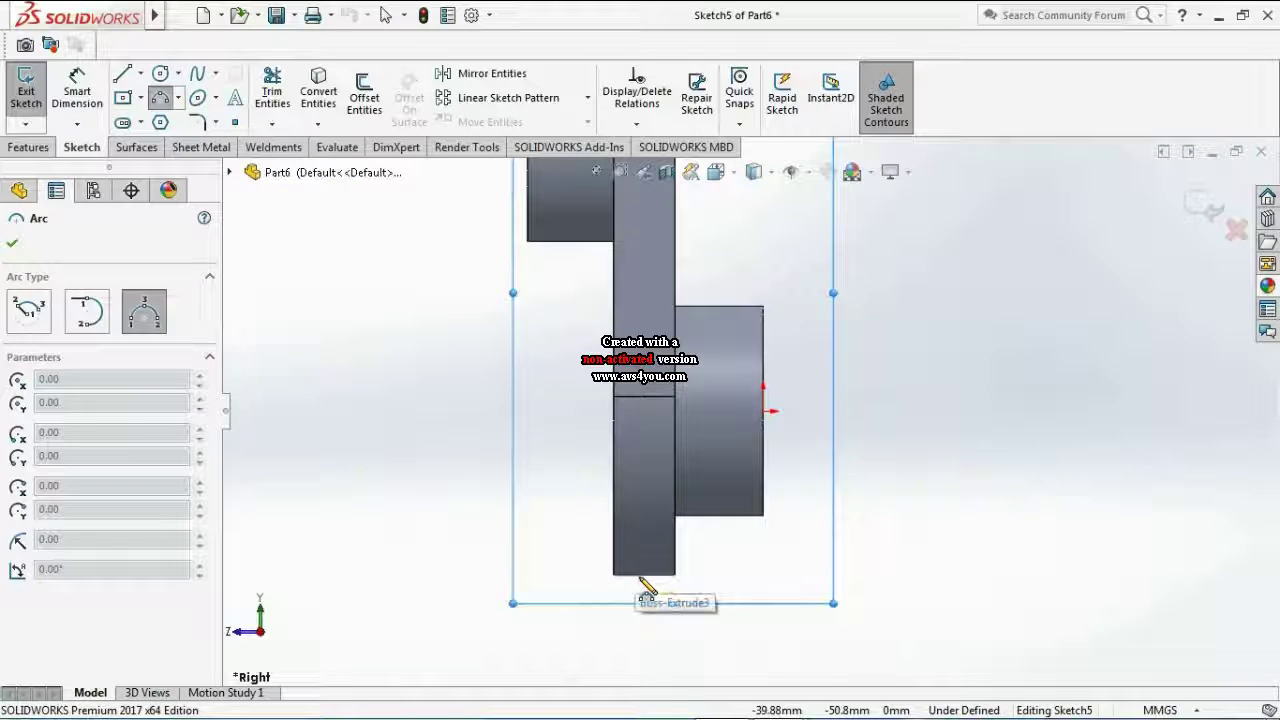
pyautogui.click(638, 572)
pyautogui.click(614, 398)
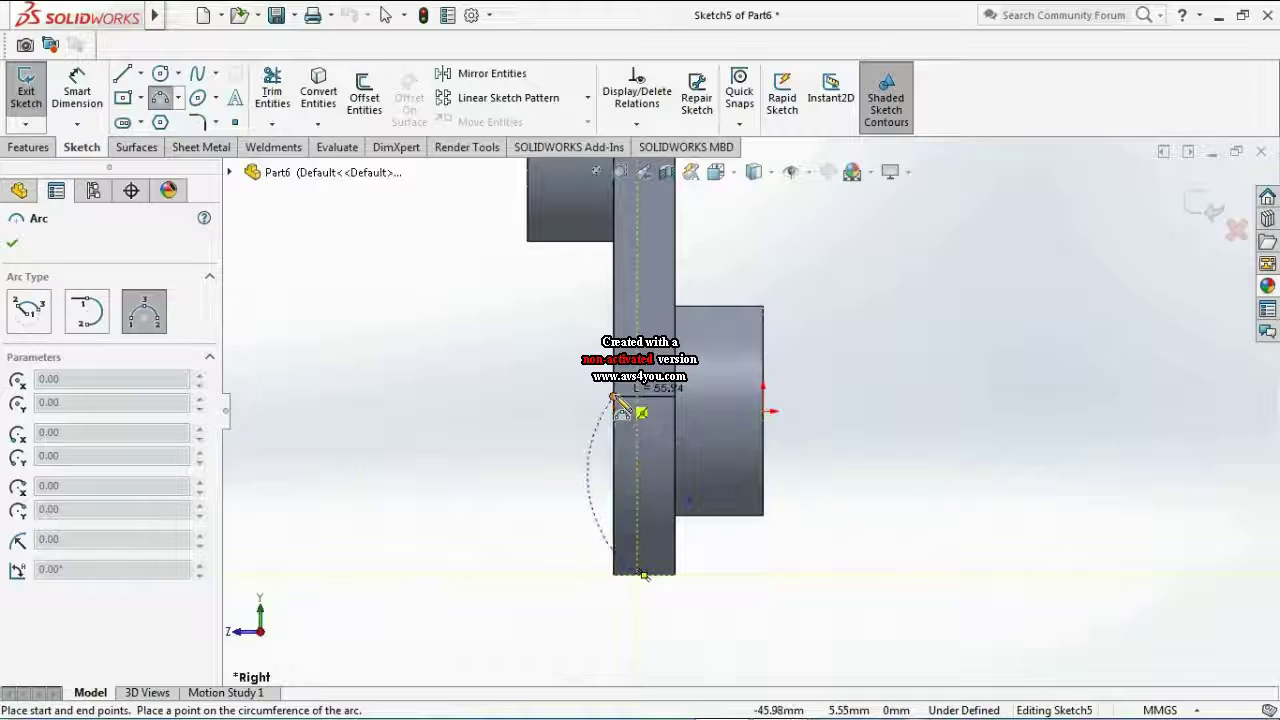
pyautogui.click(622, 462)
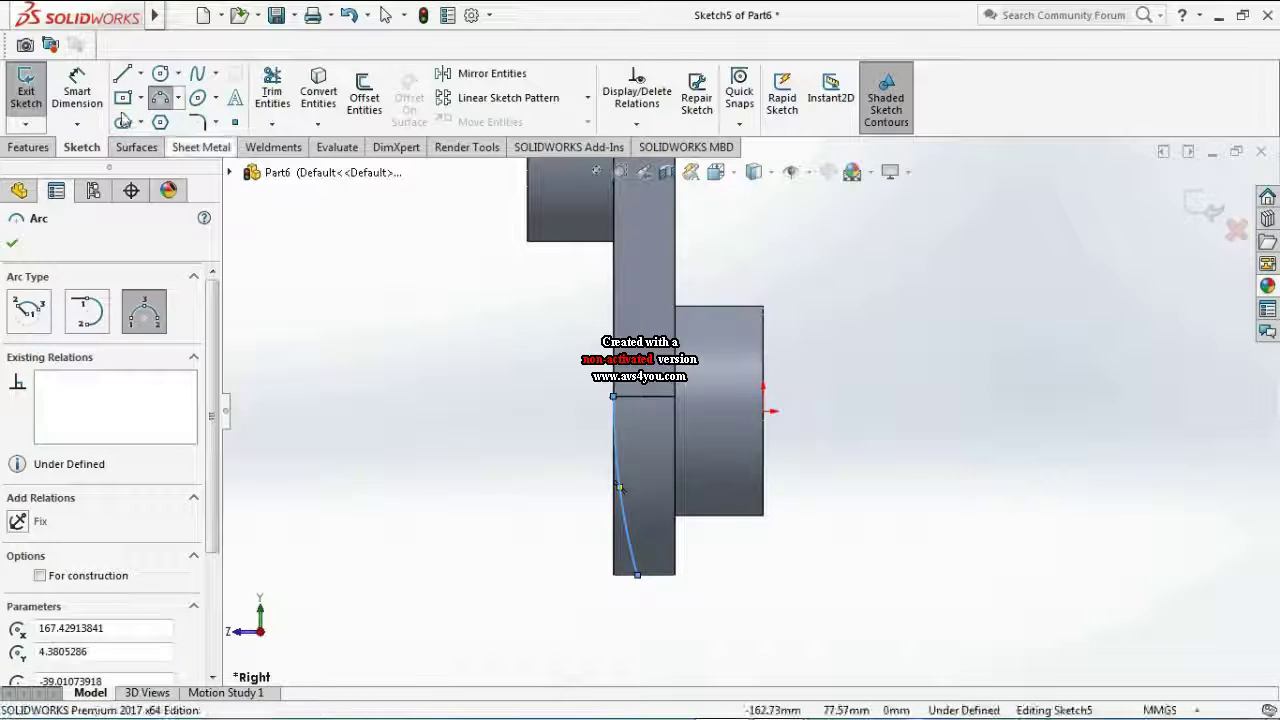
pyautogui.press('Escape')
# - Dimension the arc's lower endpoint 7 mm horizontally from the plate's bottom corner on the small-cylinder side
pyautogui.click(634, 578)
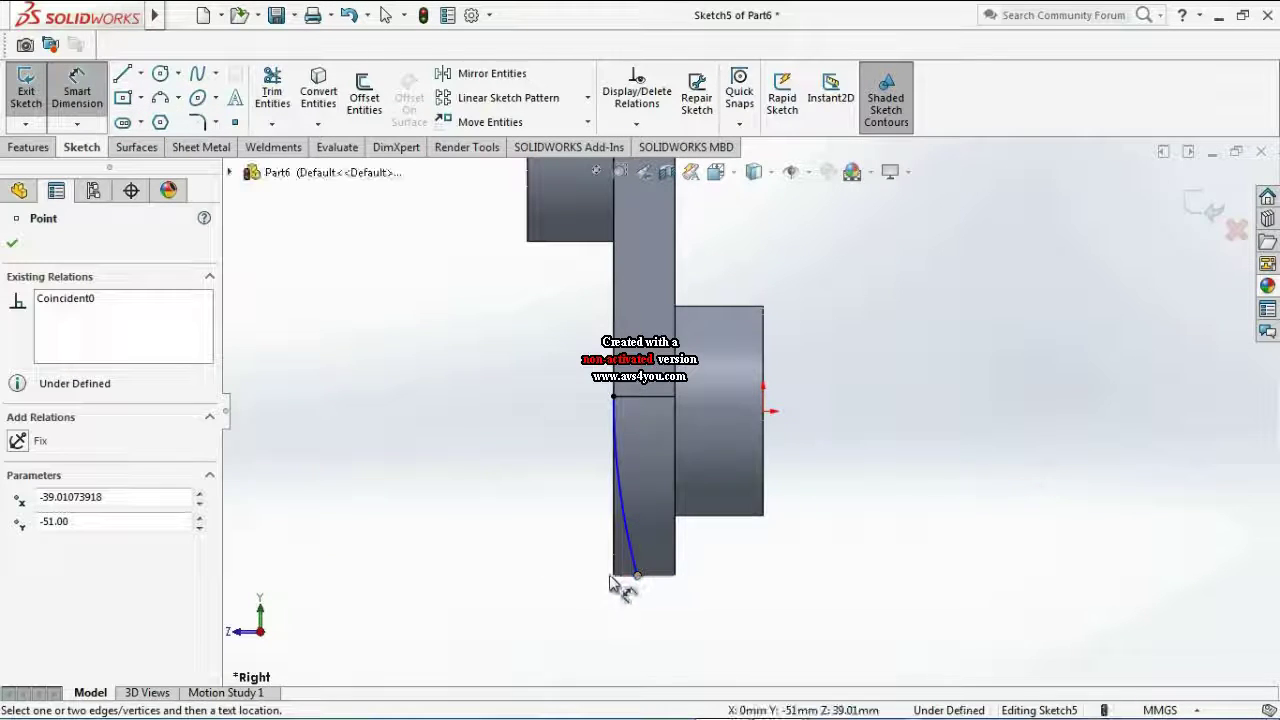
pyautogui.click(613, 576)
pyautogui.click(620, 600)
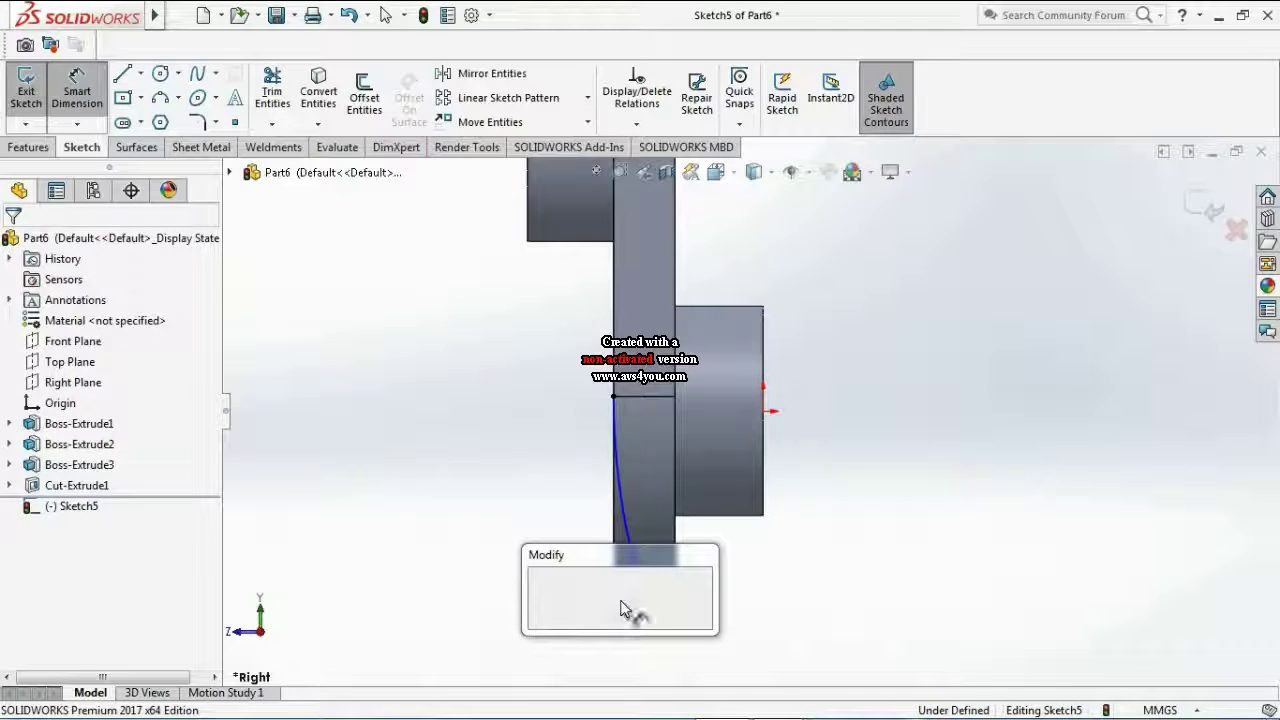
pyautogui.press('Return')
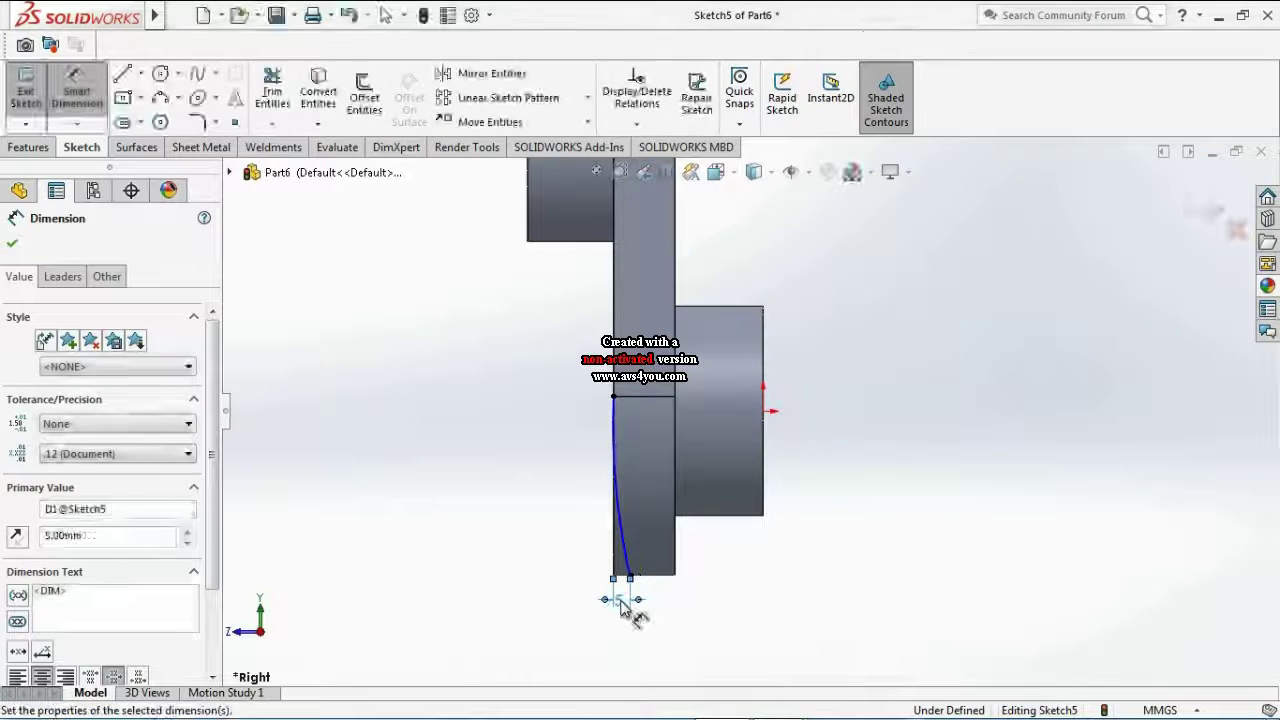
pyautogui.doubleClick(620, 601)
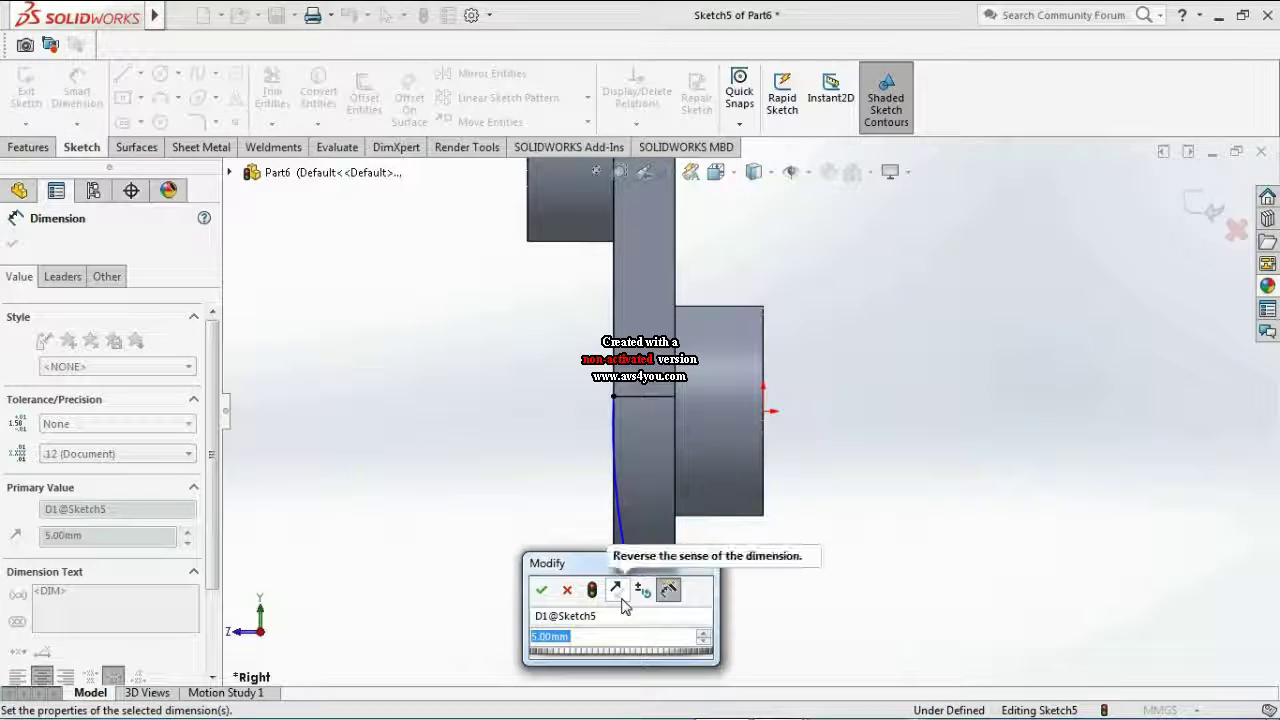
pyautogui.press('Return')
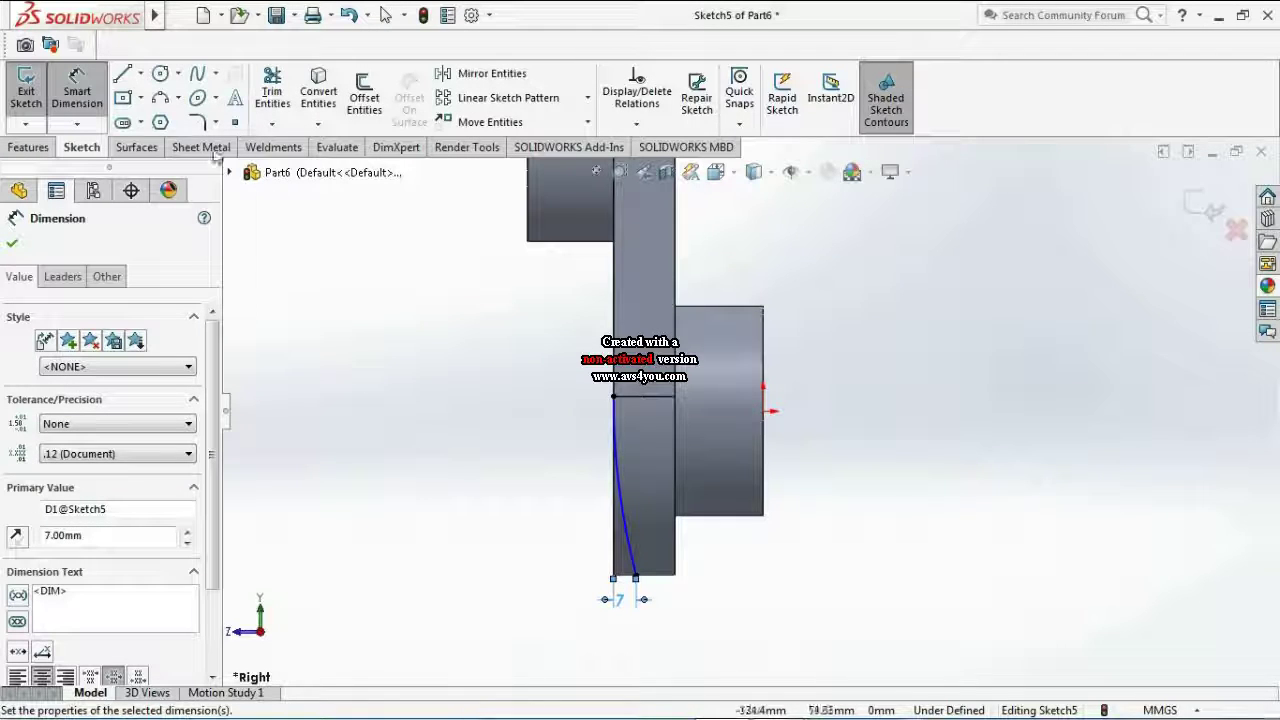
# - Close the lower arc into a cutting profile with two horizontal lines and one vertical line outside the plate
pyautogui.press('l')
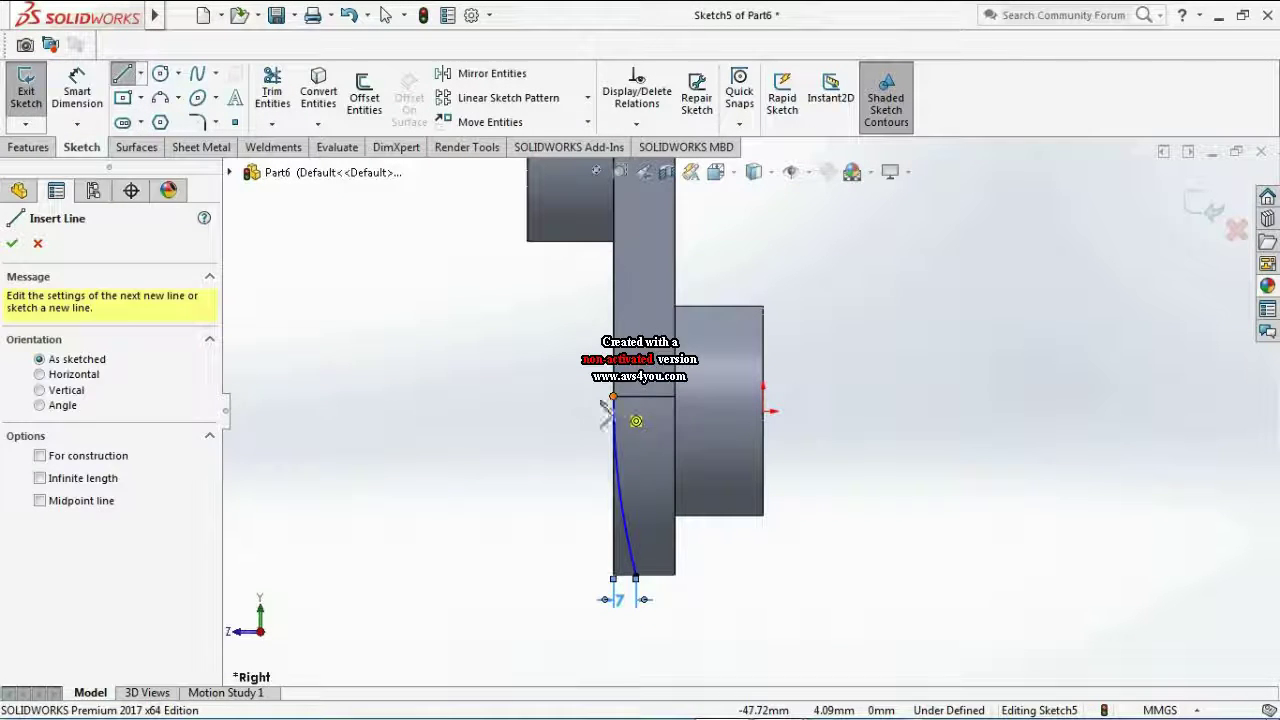
pyautogui.click(612, 398)
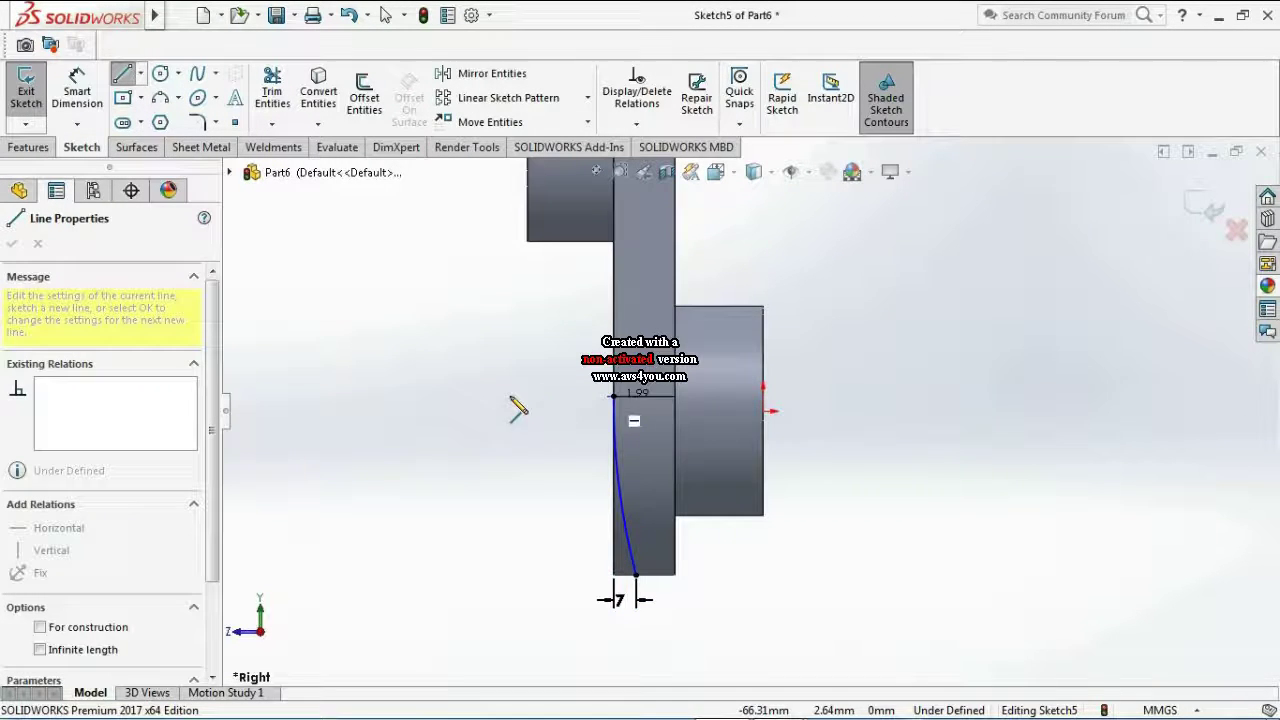
pyautogui.click(519, 575)
pyautogui.click(635, 575)
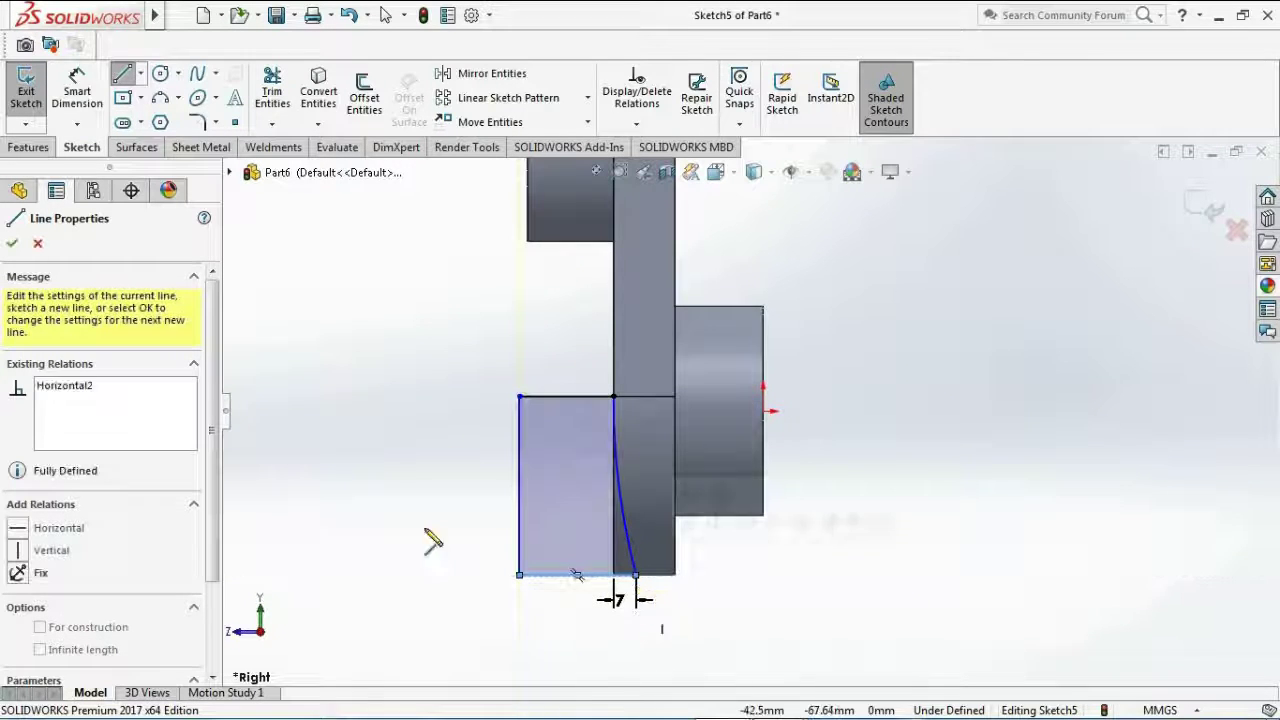
# - Add a Tangent relation between the lower arc and the plate's adjacent vertical edge
pyautogui.click(636, 123)
pyautogui.click(623, 169)
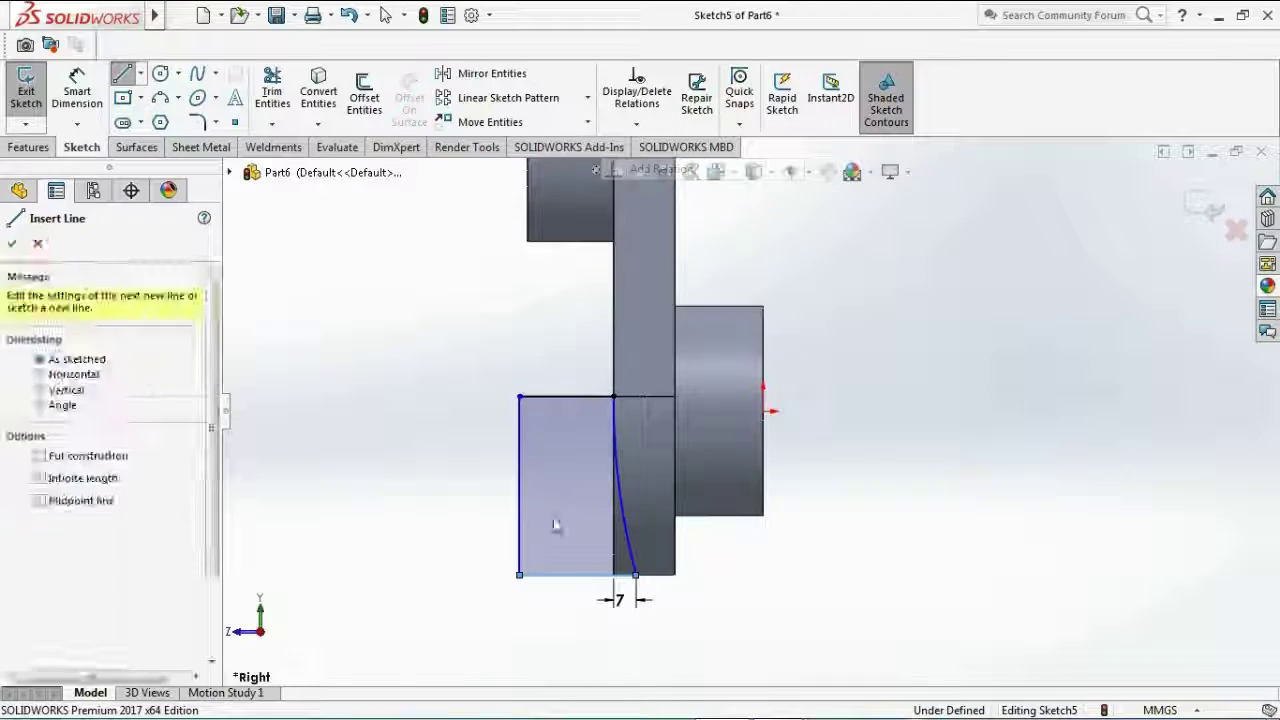
pyautogui.click(622, 531)
pyautogui.click(617, 531)
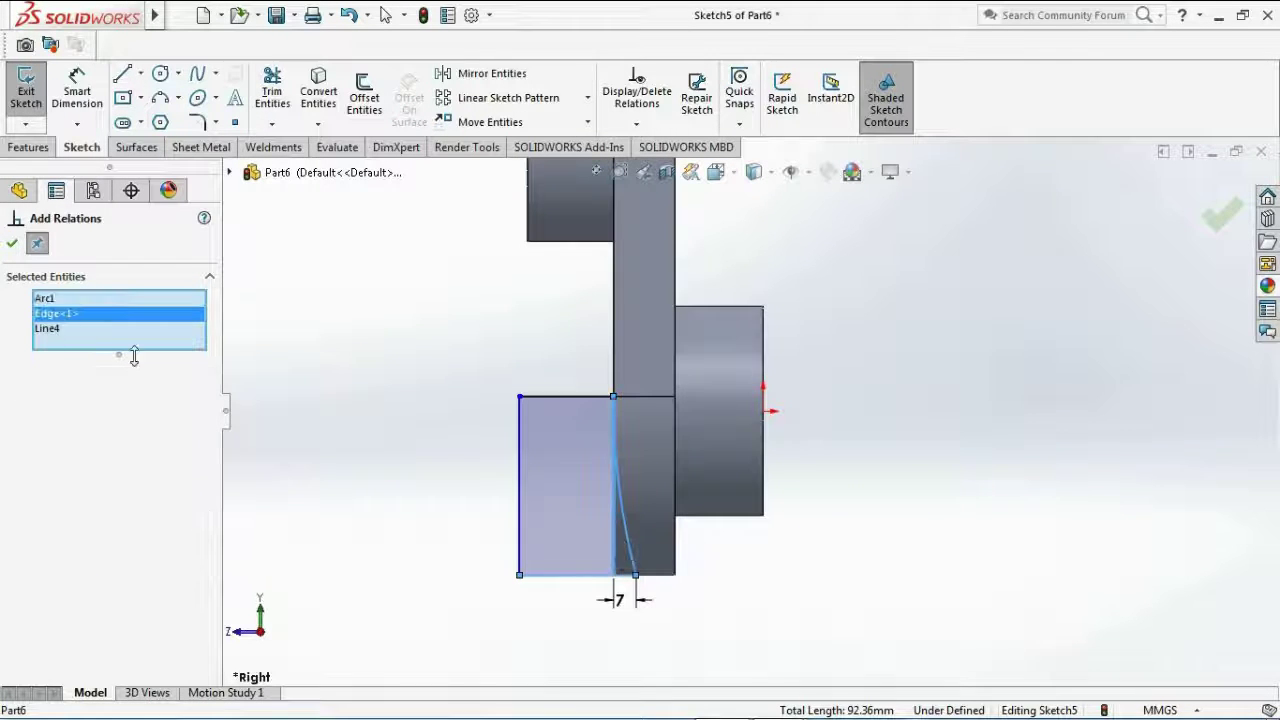
pyautogui.rightClick(110, 340)
pyautogui.click(140, 346)
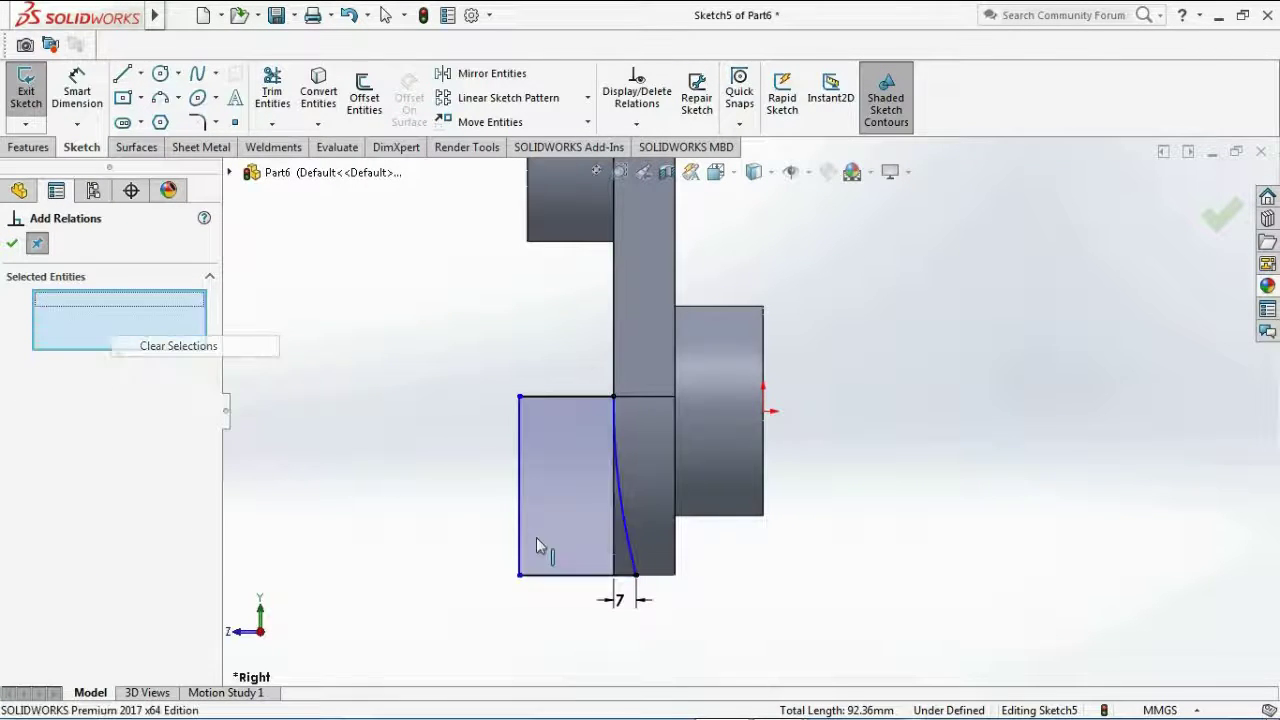
pyautogui.click(620, 531)
pyautogui.click(617, 531)
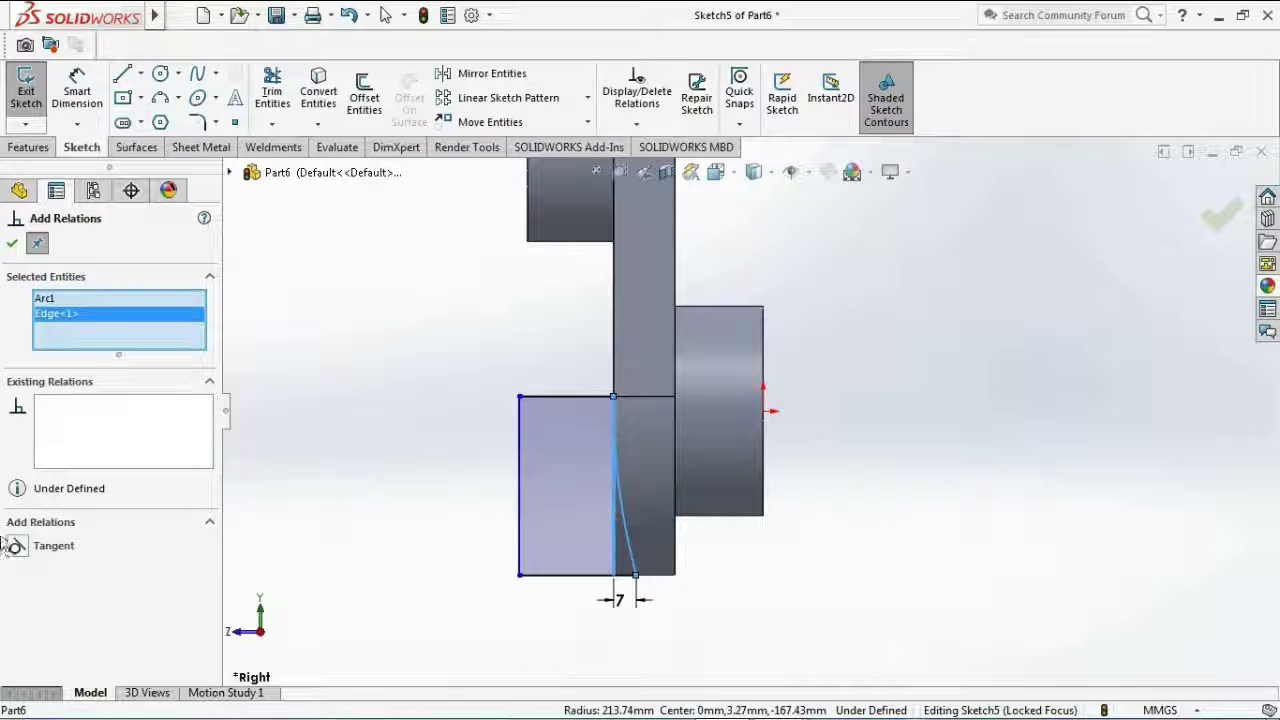
pyautogui.click(17, 548)
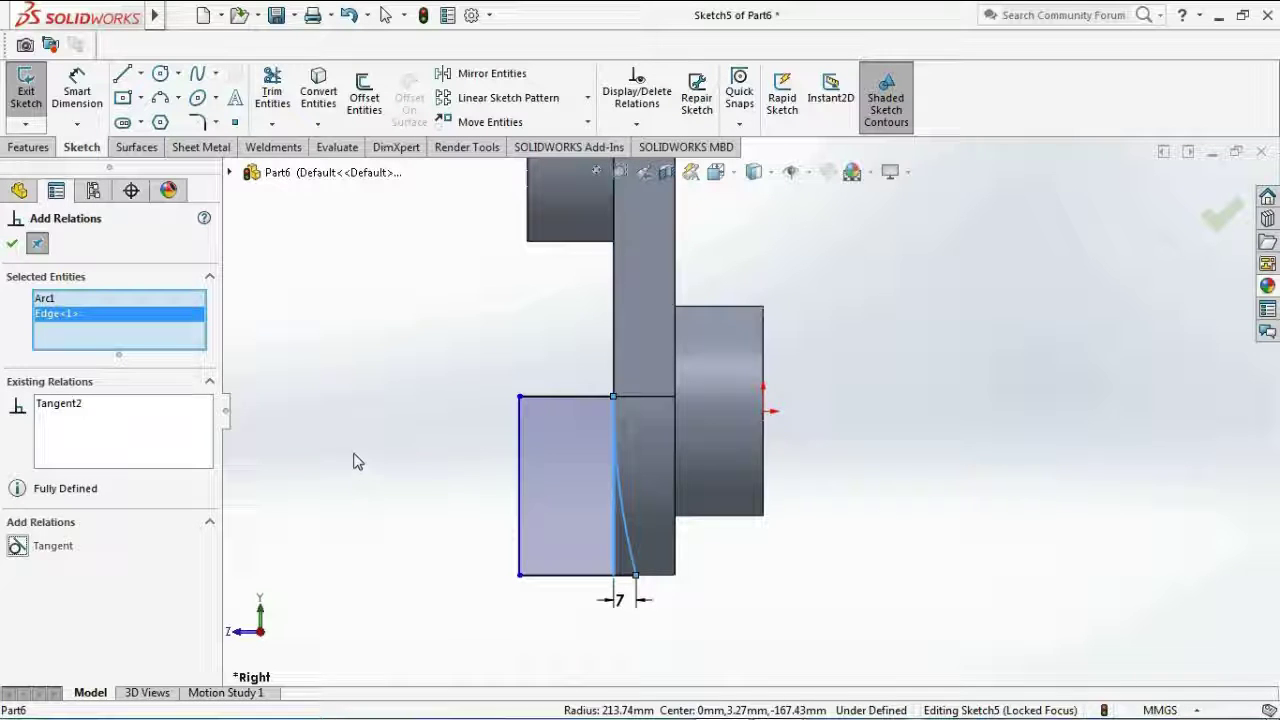
pyautogui.click(12, 243)
# - Cut the closed profile through the plate's lower end with a Mid Plane Extruded Cut about 270 mm deep
pyautogui.click(28, 147)
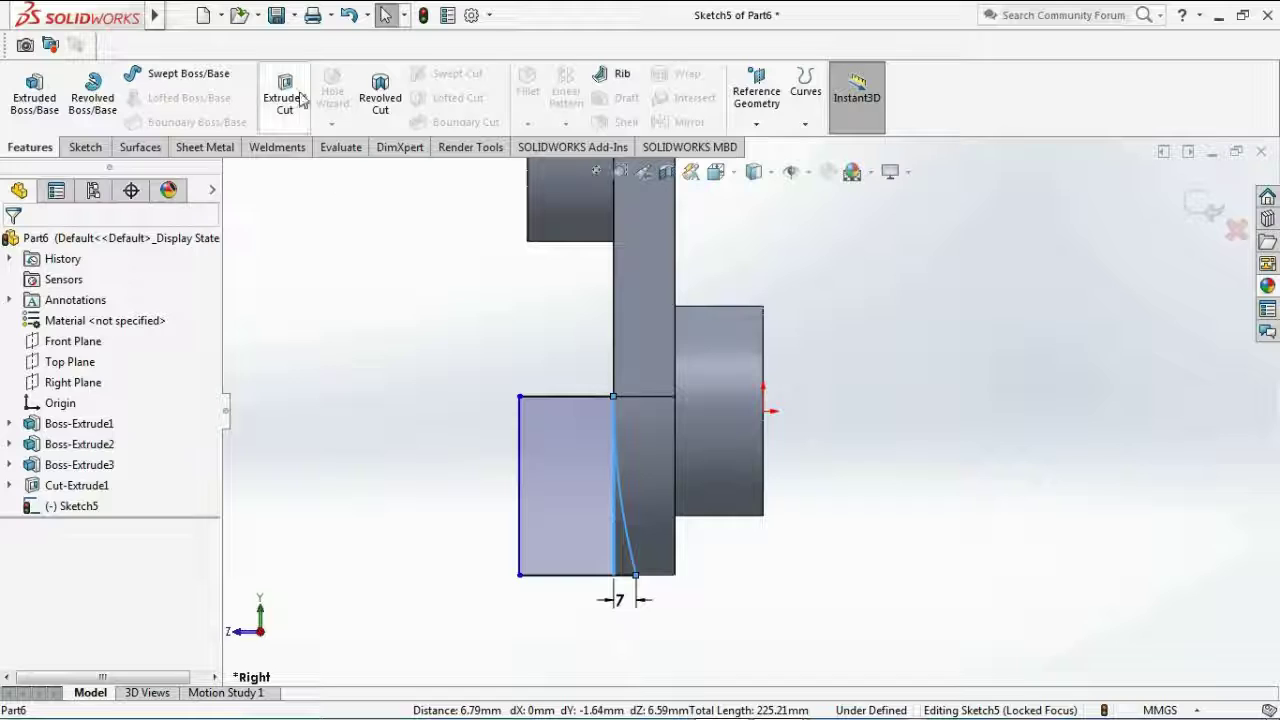
pyautogui.click(284, 97)
pyautogui.moveTo(434, 449); pyautogui.dragTo(580, 525, button='middle')
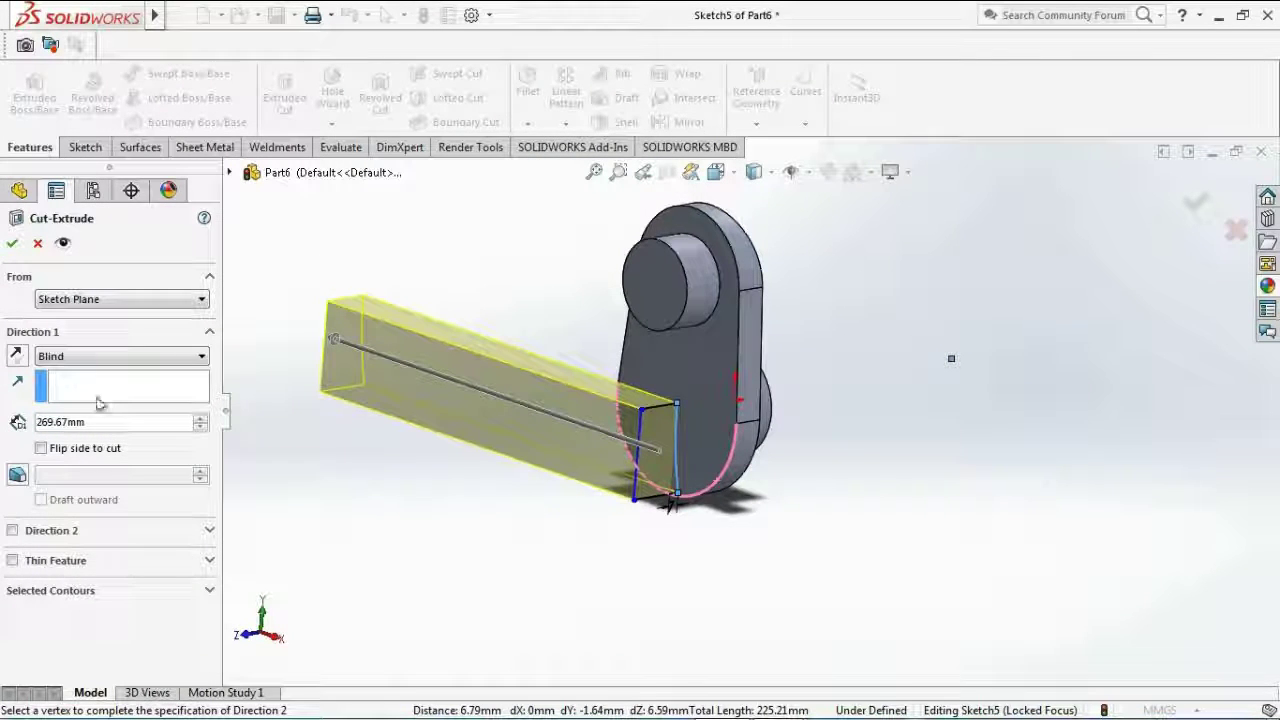
pyautogui.click(110, 356)
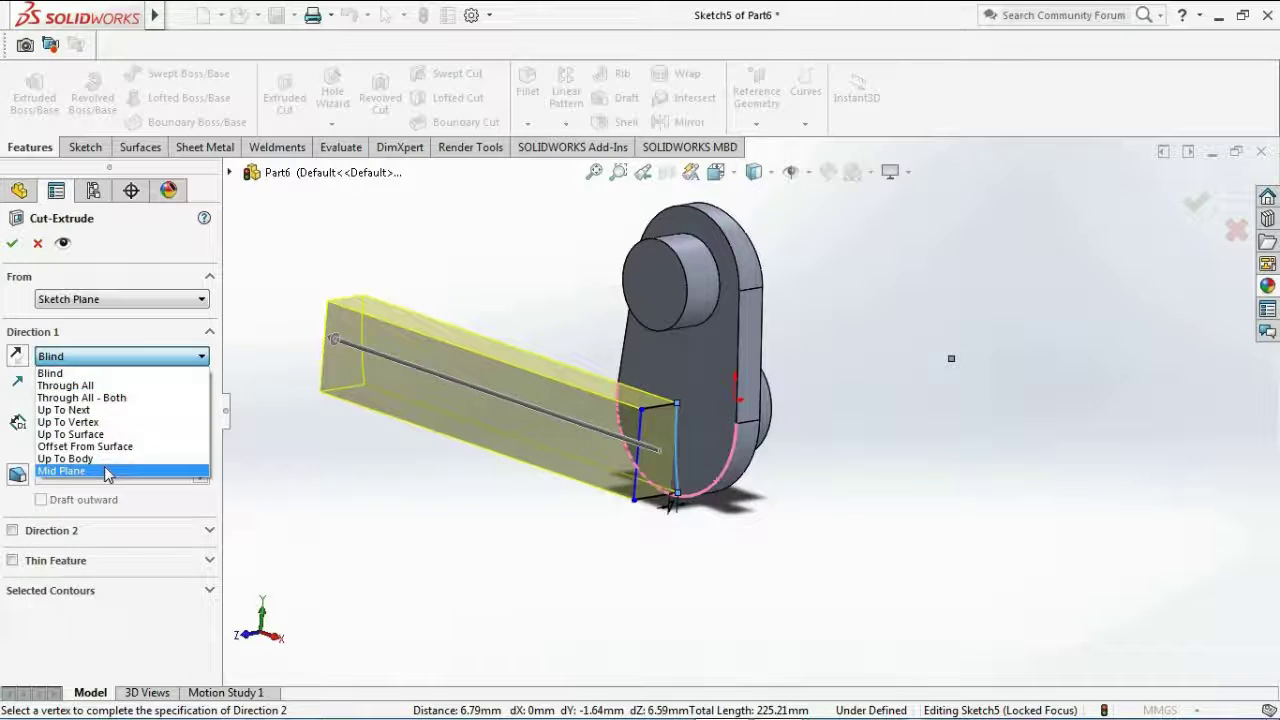
pyautogui.click(100, 474)
pyautogui.click(13, 244)
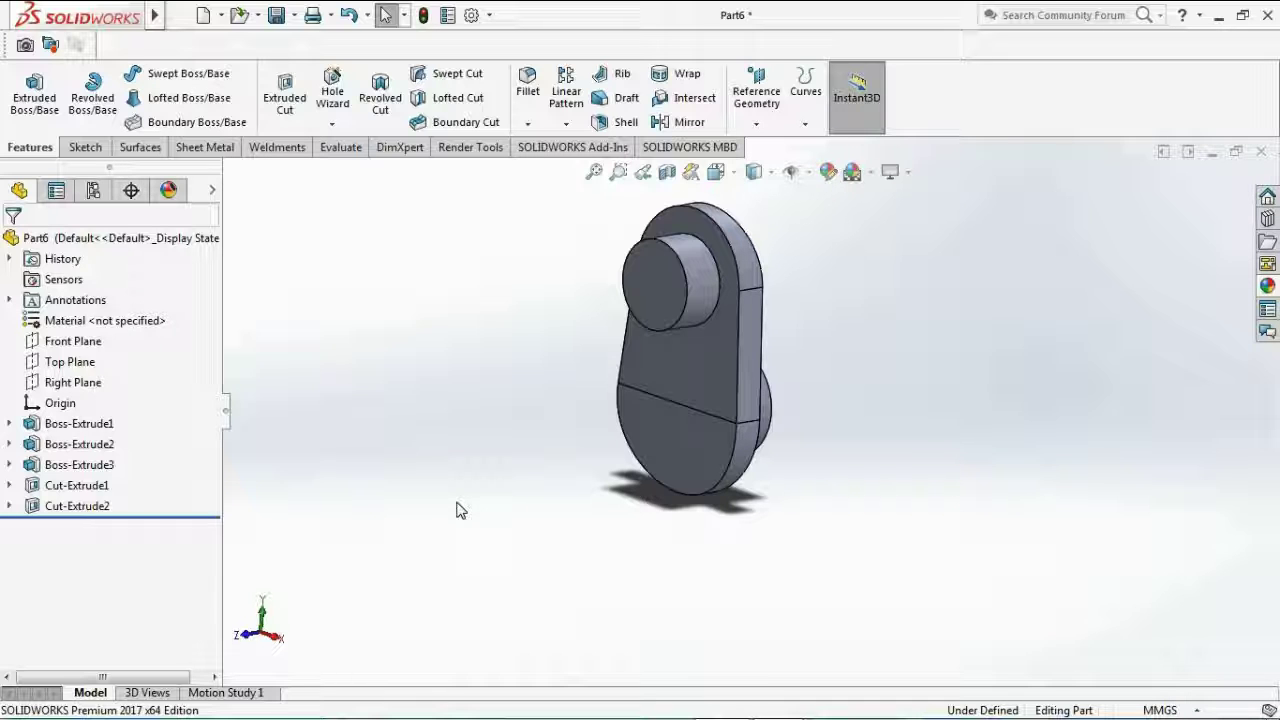
# - Mirror the whole solid body about the flat end face of the larger cylinder
pyautogui.moveTo(897, 430); pyautogui.dragTo(762, 196, button='middle')
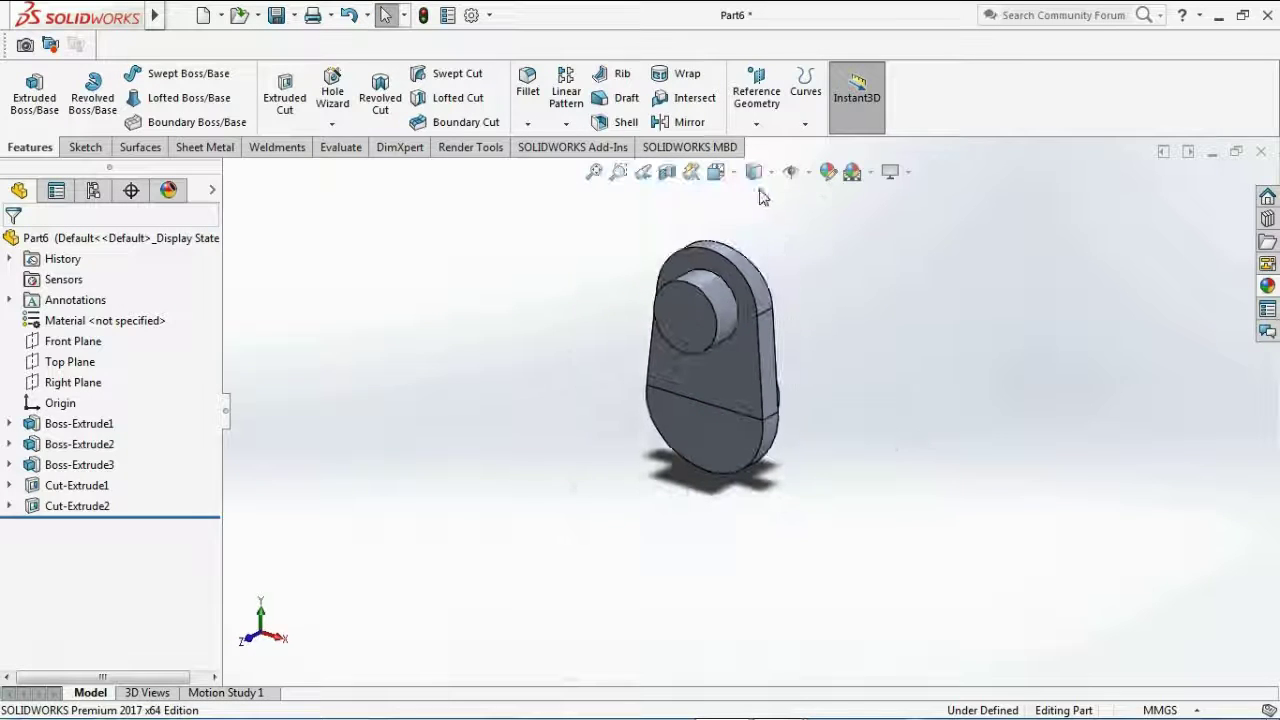
pyautogui.click(672, 127)
pyautogui.moveTo(894, 434); pyautogui.dragTo(683, 560, button='middle')
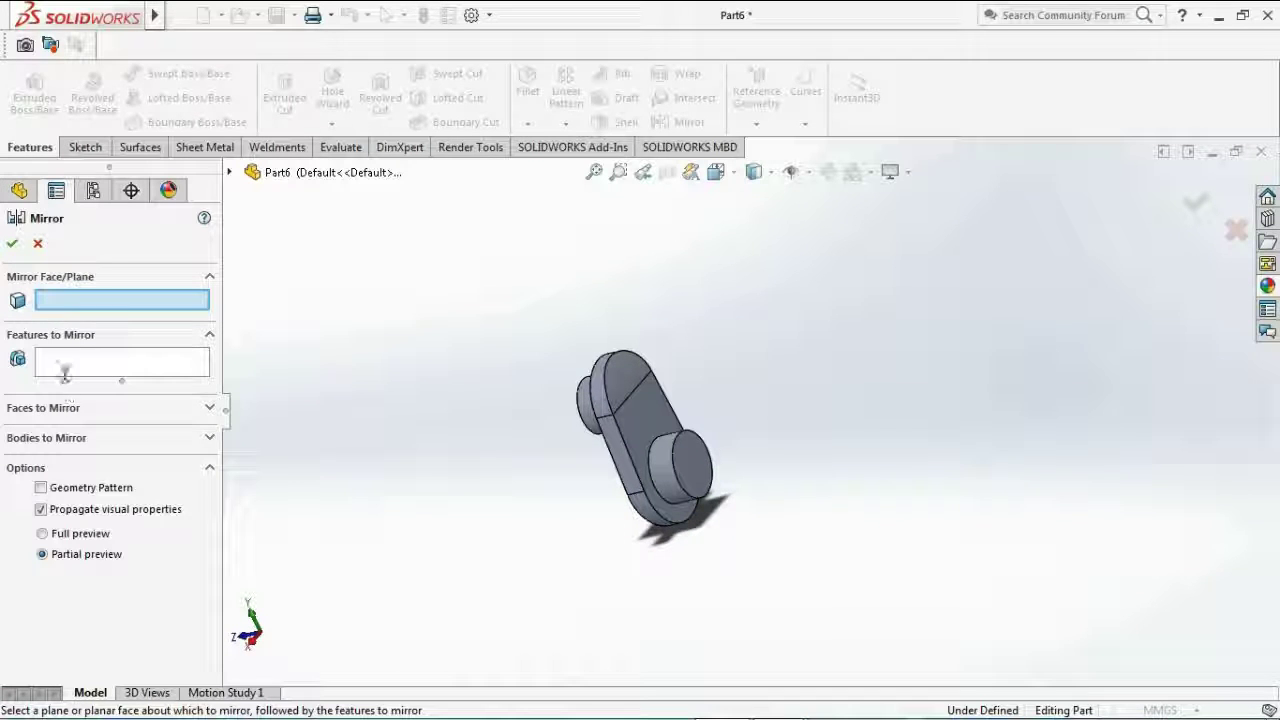
pyautogui.click(713, 472)
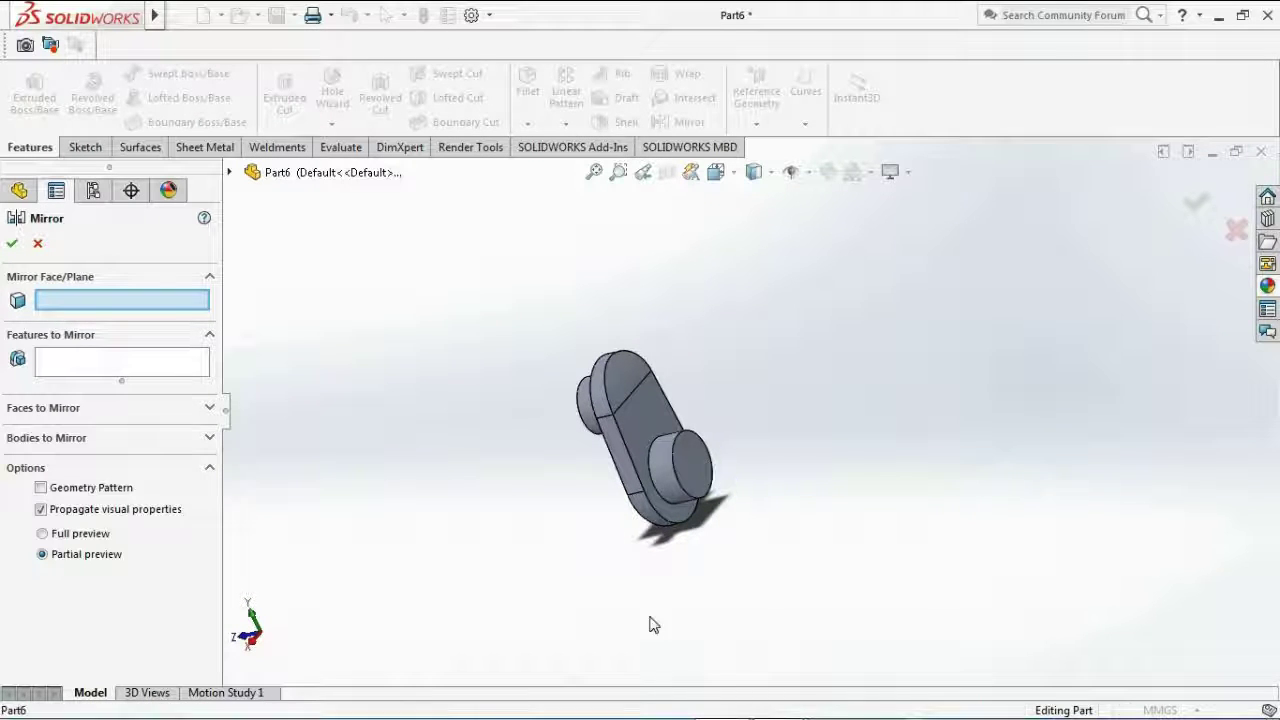
pyautogui.click(133, 443)
pyautogui.click(639, 446)
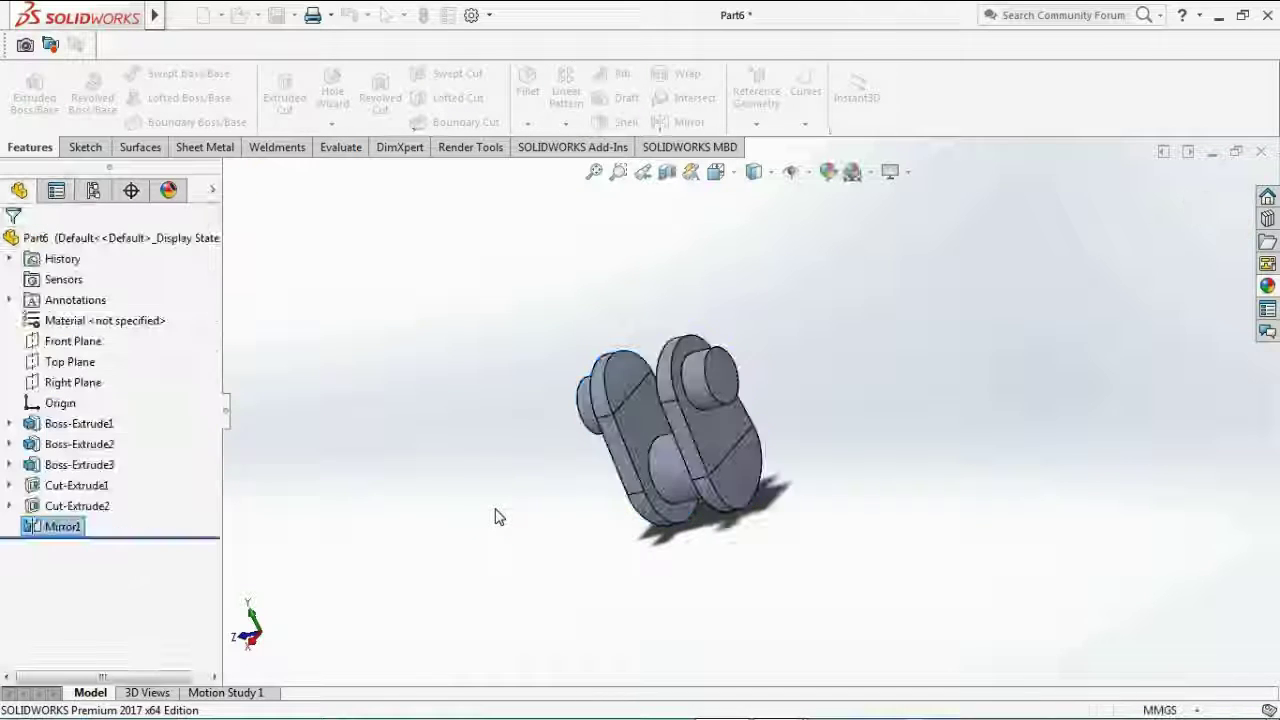
pyautogui.moveTo(694, 606); pyautogui.dragTo(749, 580, button='middle')
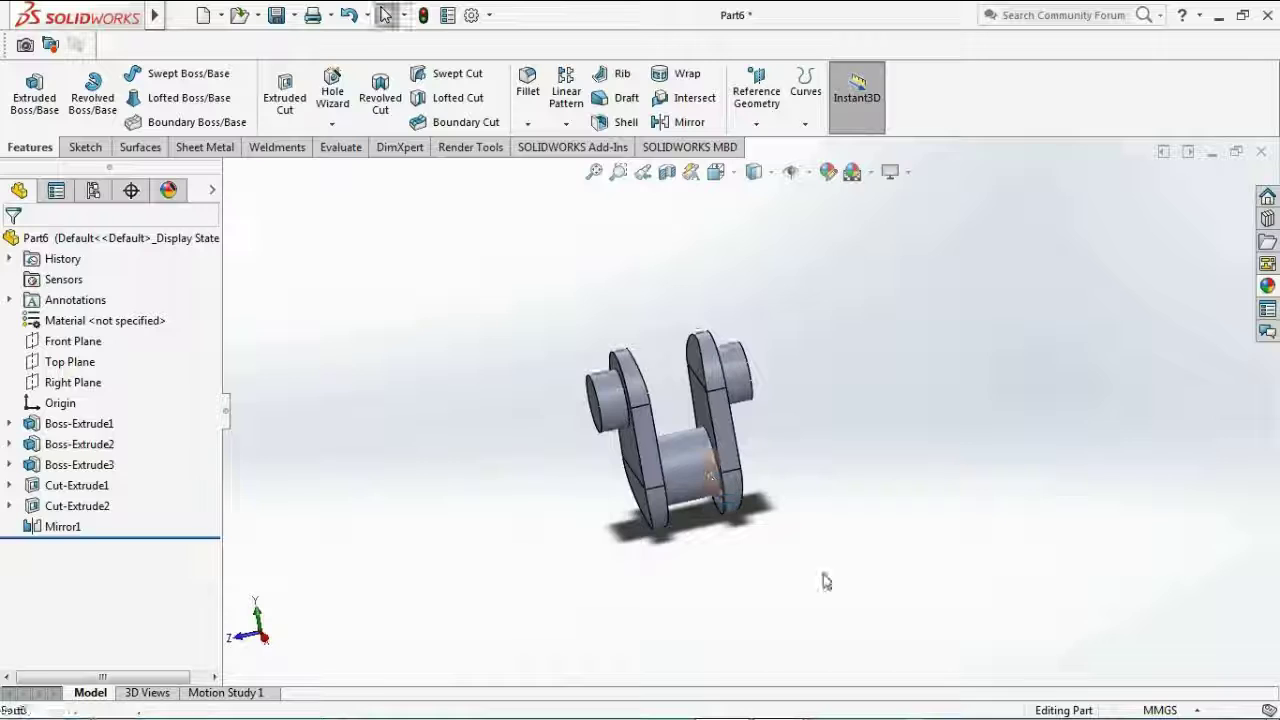
pyautogui.moveTo(869, 534); pyautogui.dragTo(740, 313, button='middle')
pyautogui.click(566, 124)
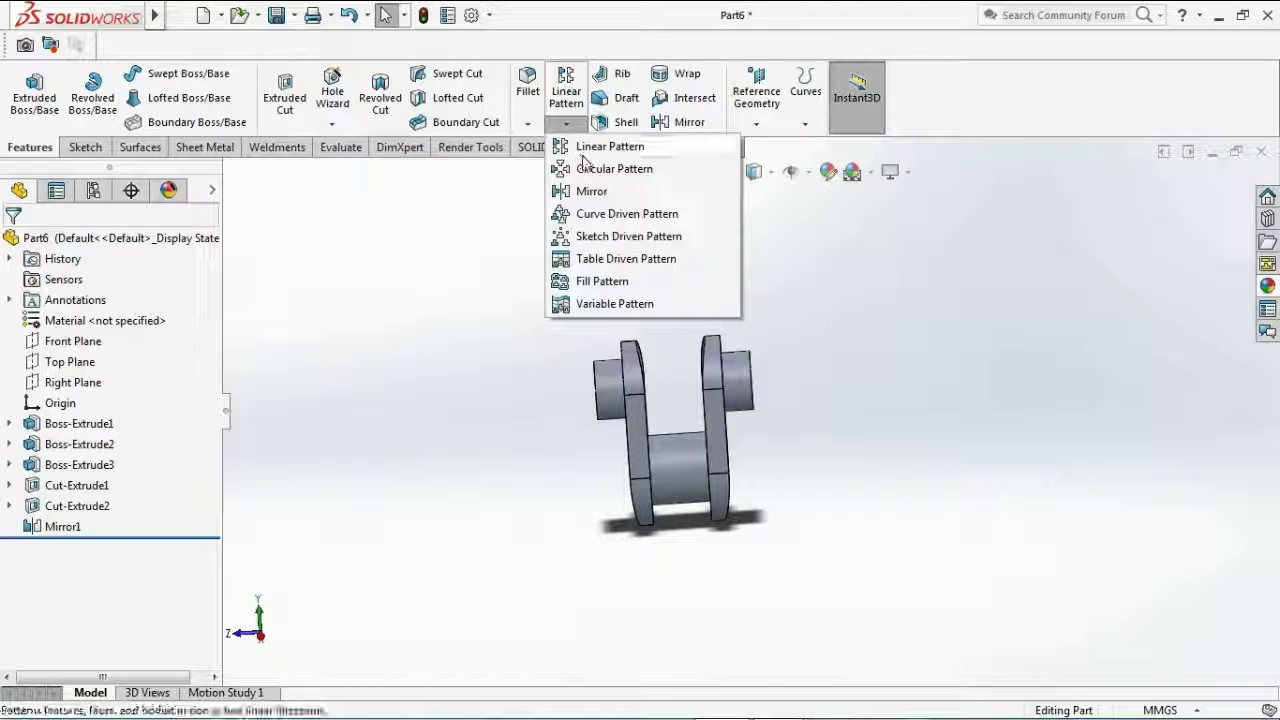
pyautogui.click(469, 354)
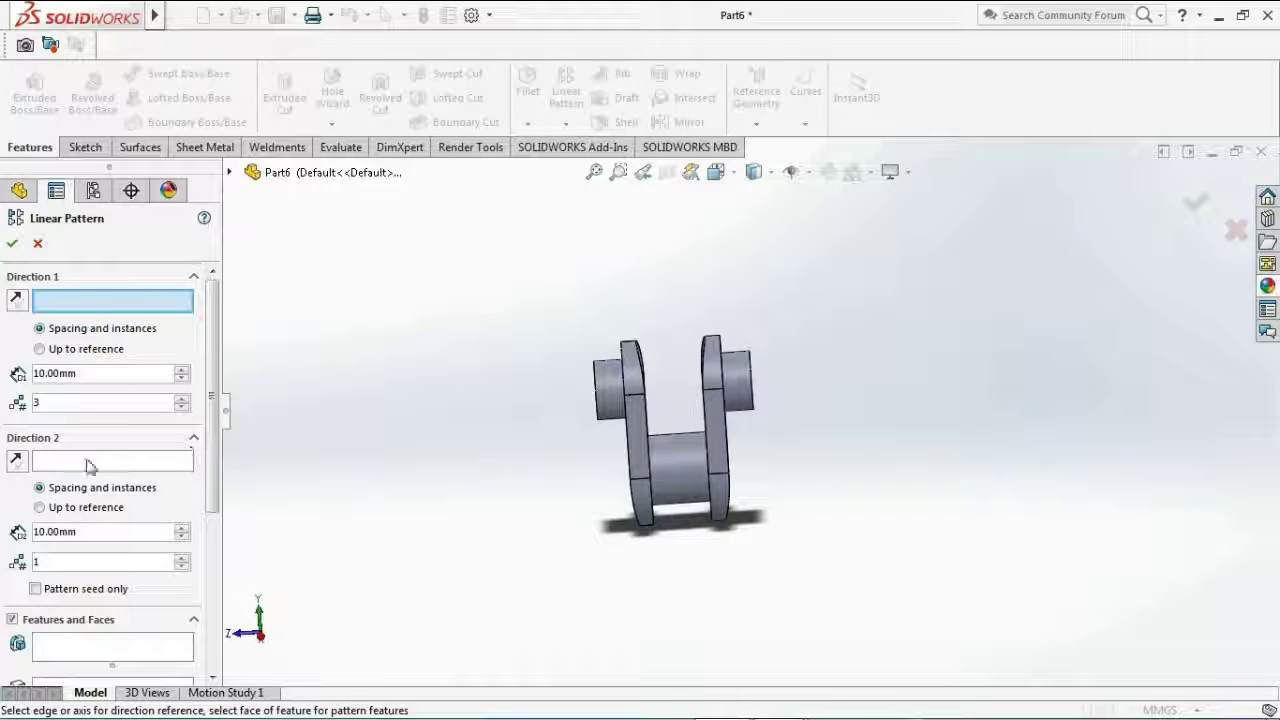
pyautogui.click(39, 245)
pyautogui.click(805, 95)
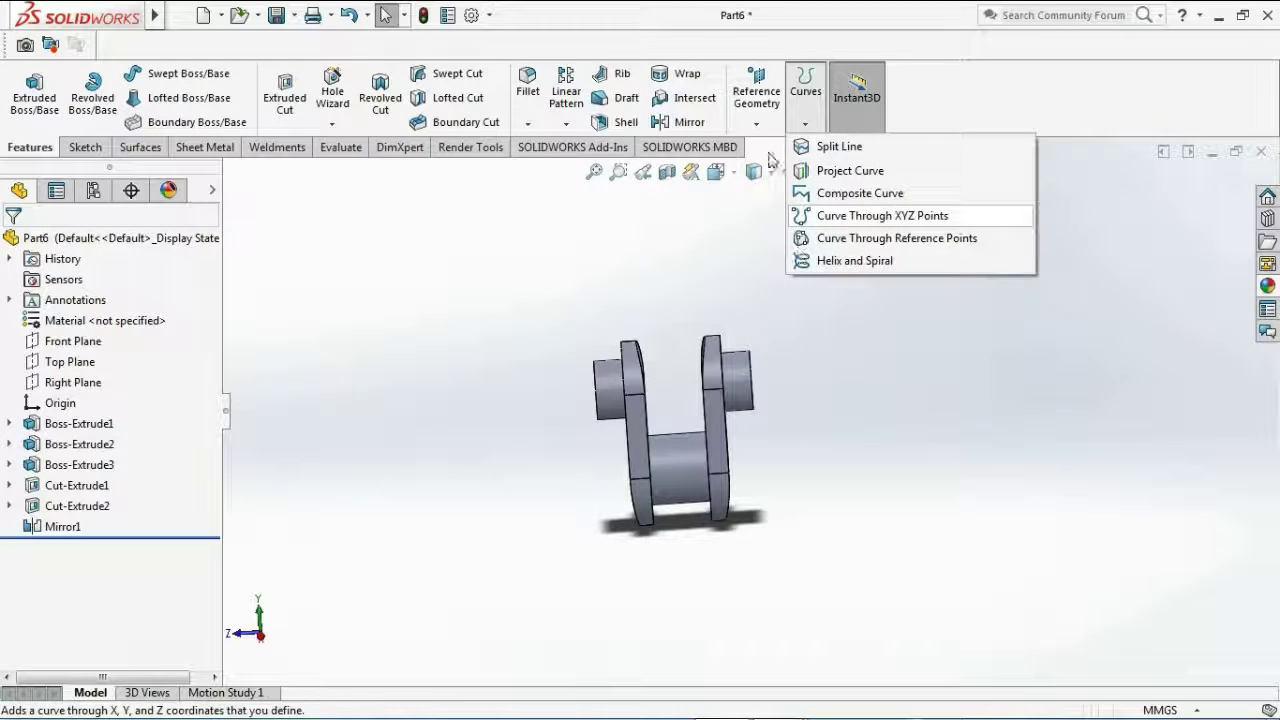
# - Create a reference axis through the cylindrical face of the upper small cylinder
pyautogui.click(756, 124)
pyautogui.click(762, 166)
pyautogui.moveTo(642, 280); pyautogui.dragTo(622, 414, button='middle')
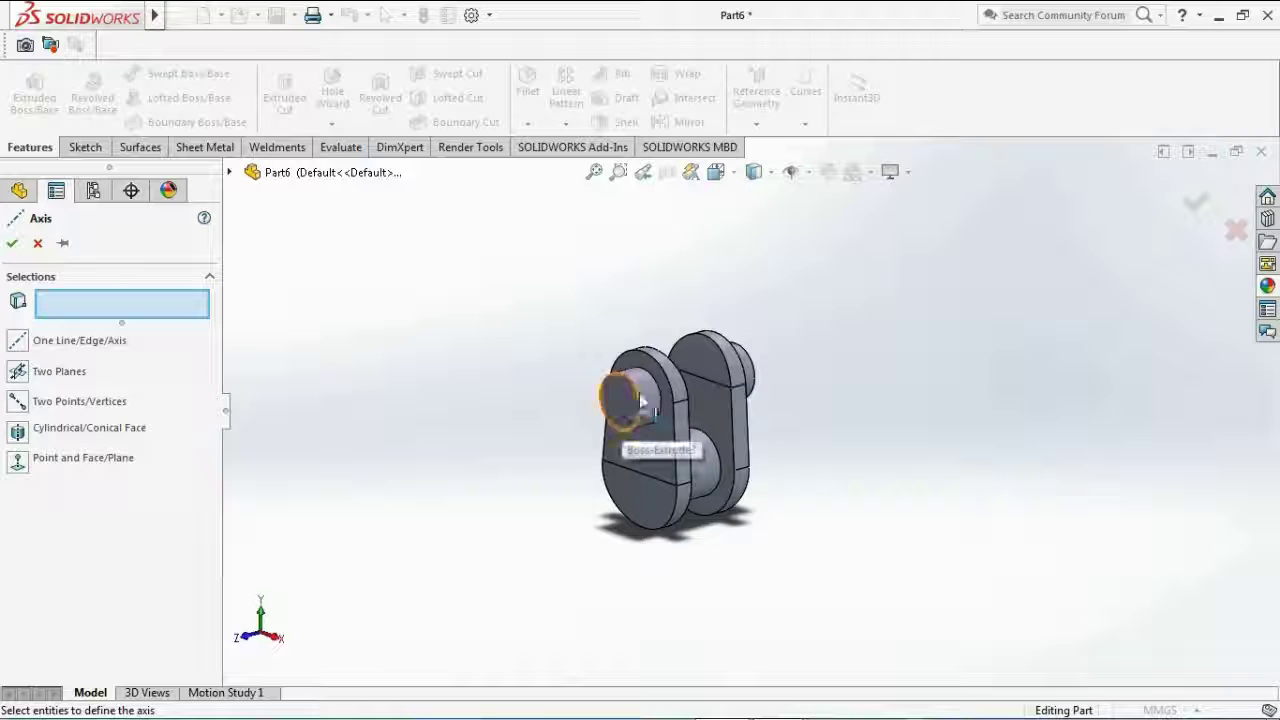
pyautogui.click(636, 398)
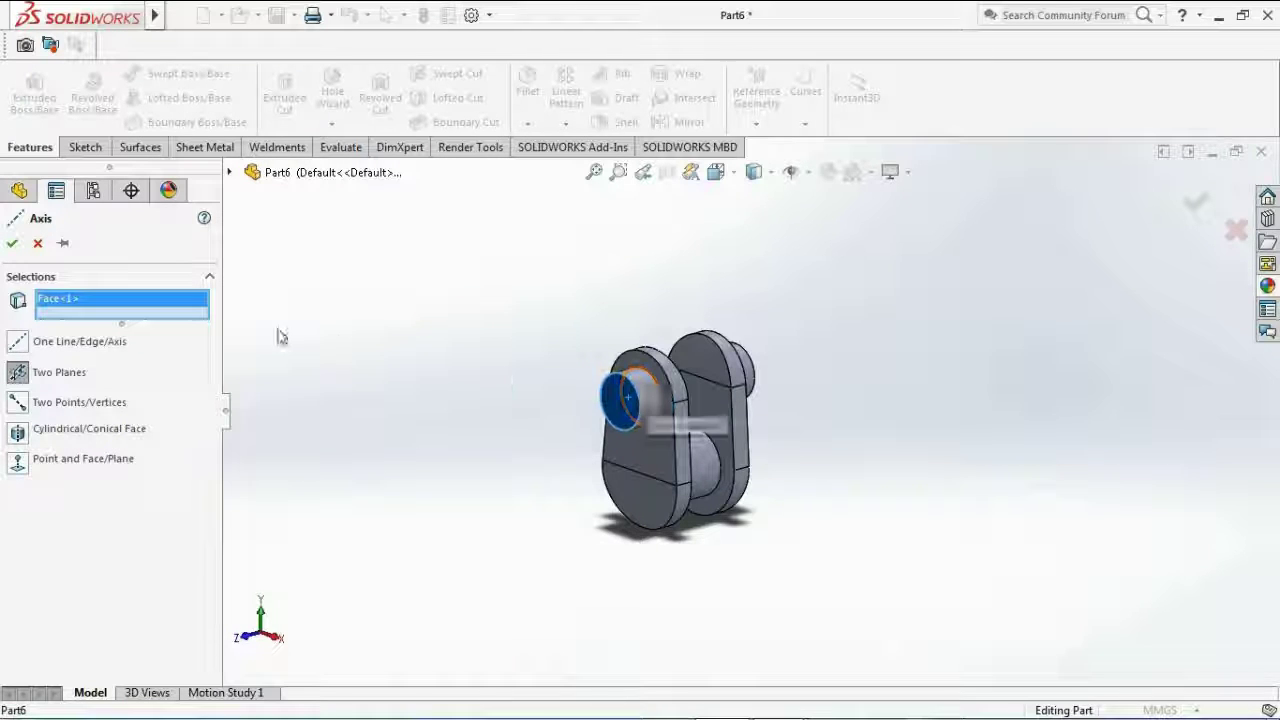
pyautogui.rightClick(88, 307)
pyautogui.click(110, 312)
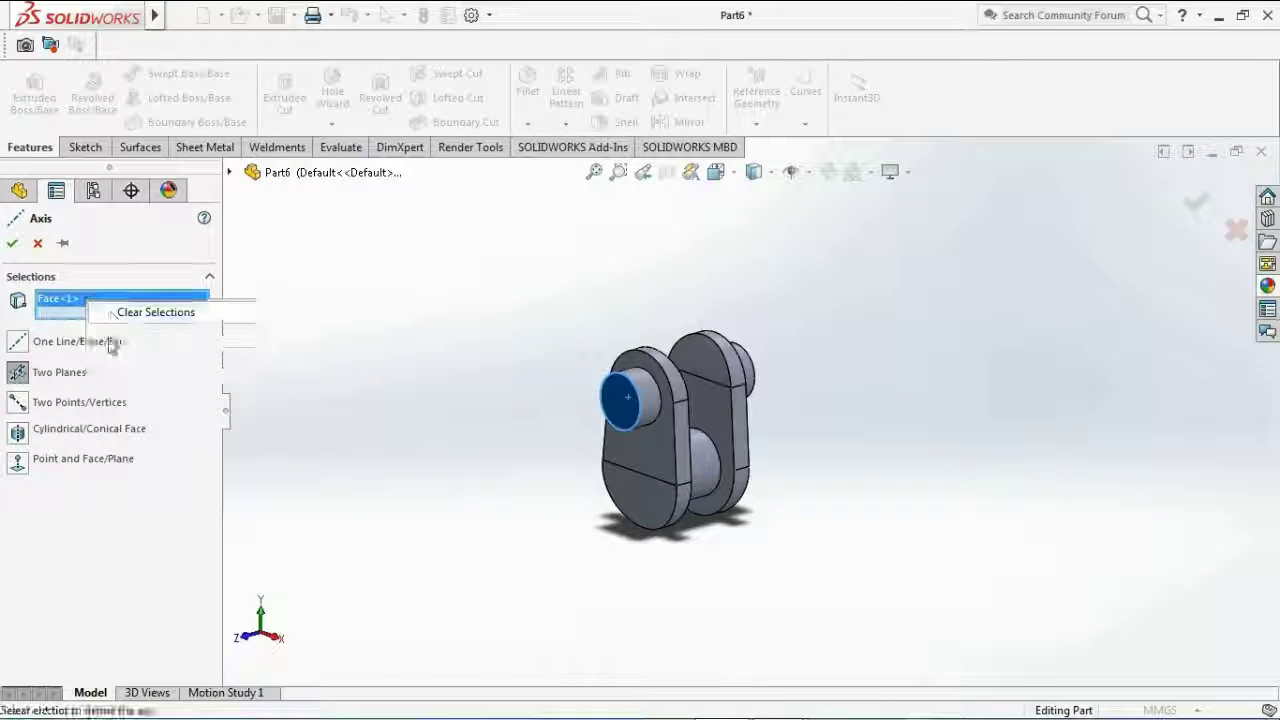
pyautogui.click(18, 345)
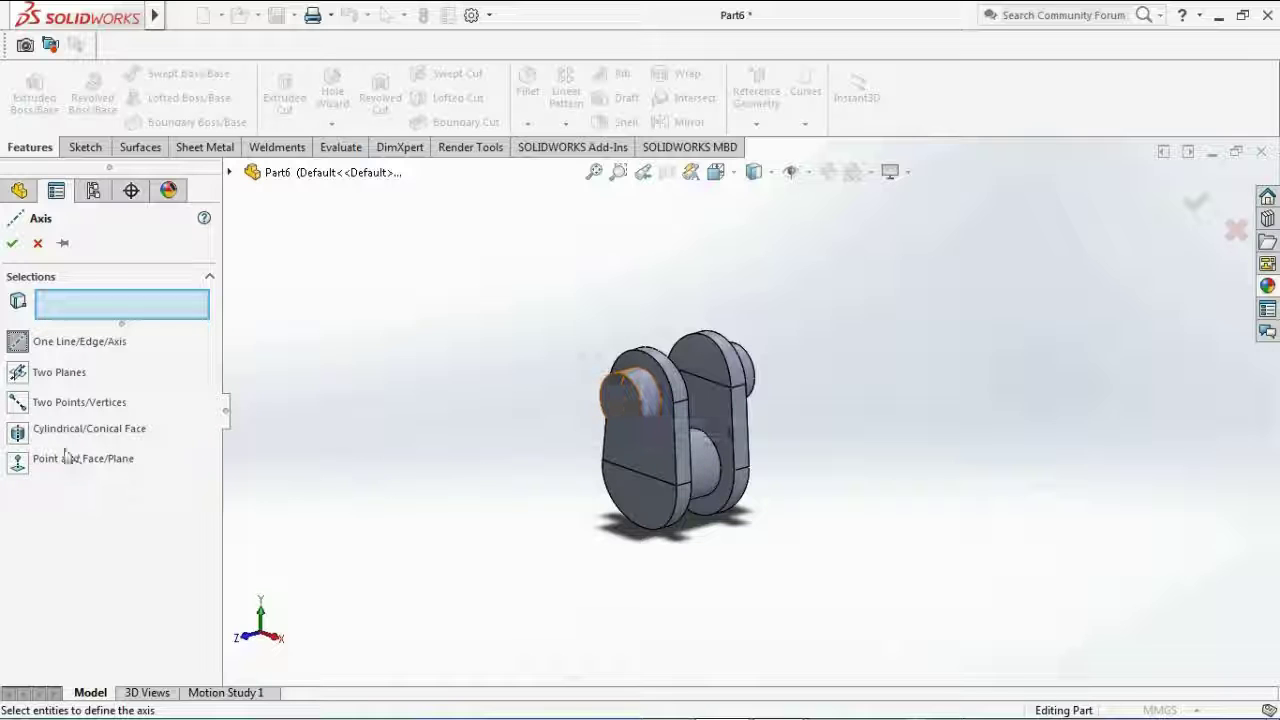
pyautogui.click(625, 392)
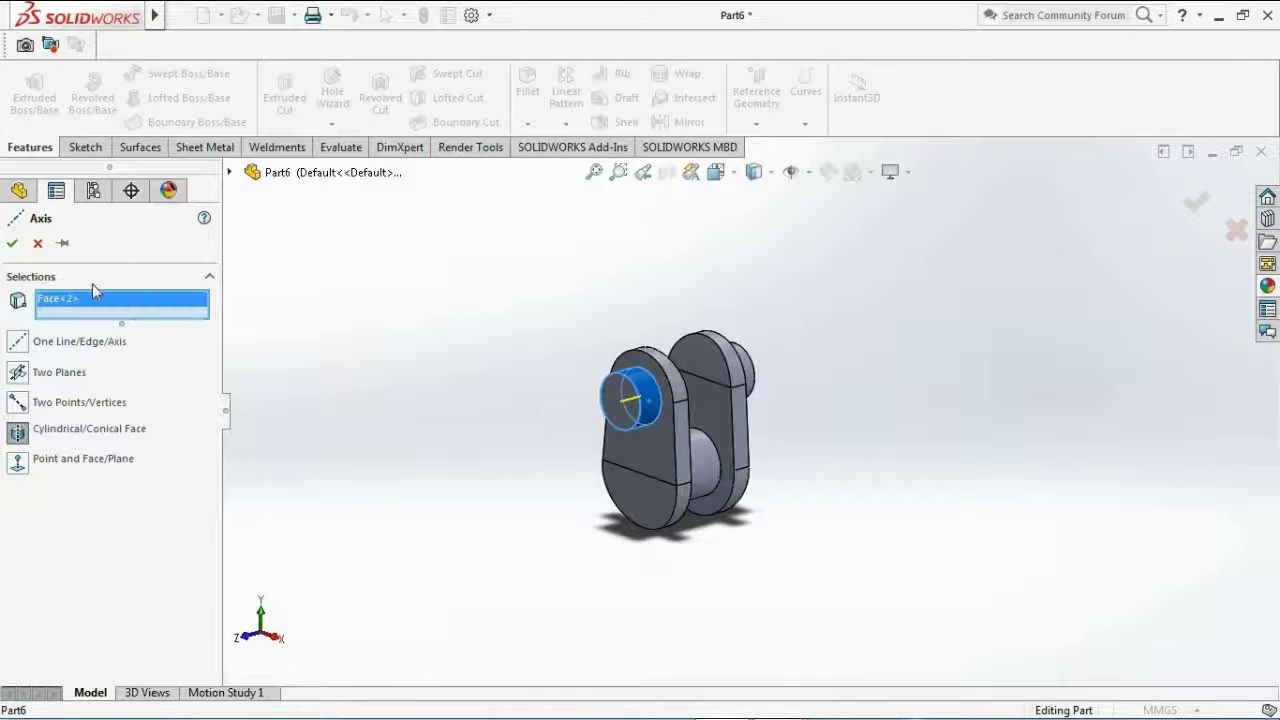
pyautogui.click(12, 246)
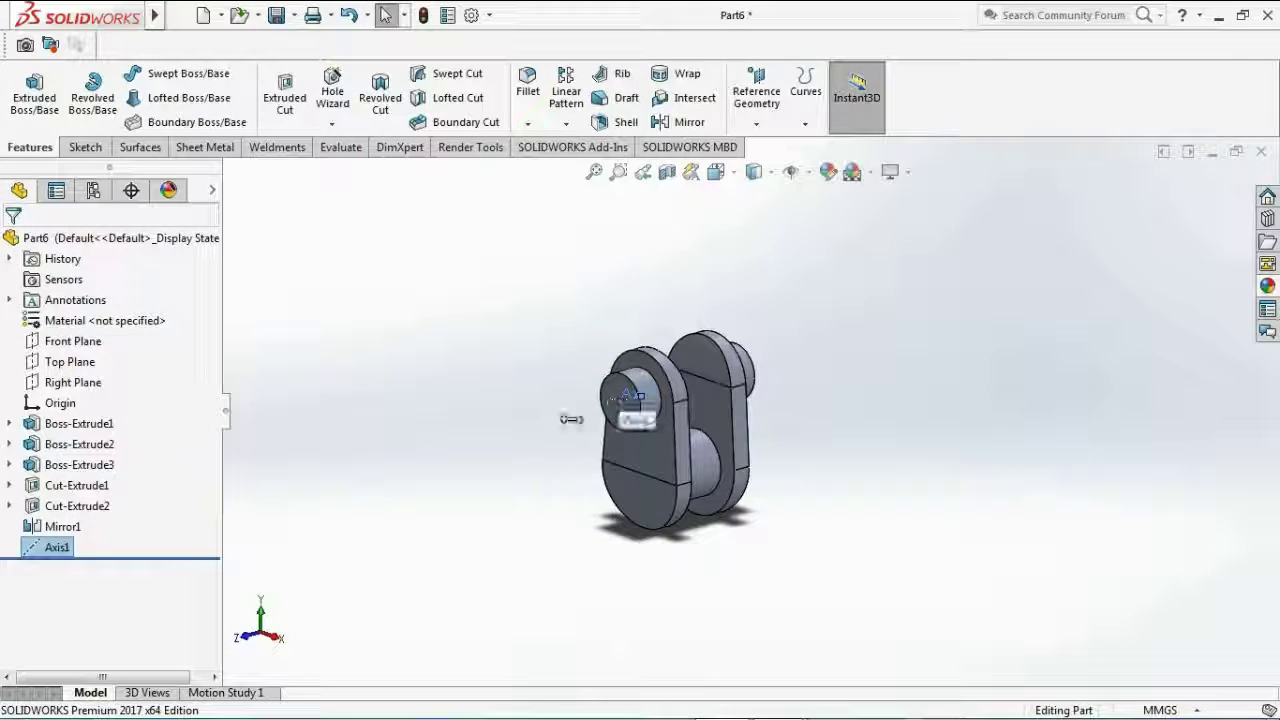
# - Start a Linear Pattern along the reference axis with three instances spaced 145.96 mm apart
pyautogui.moveTo(991, 451); pyautogui.dragTo(950, 527, button='middle')
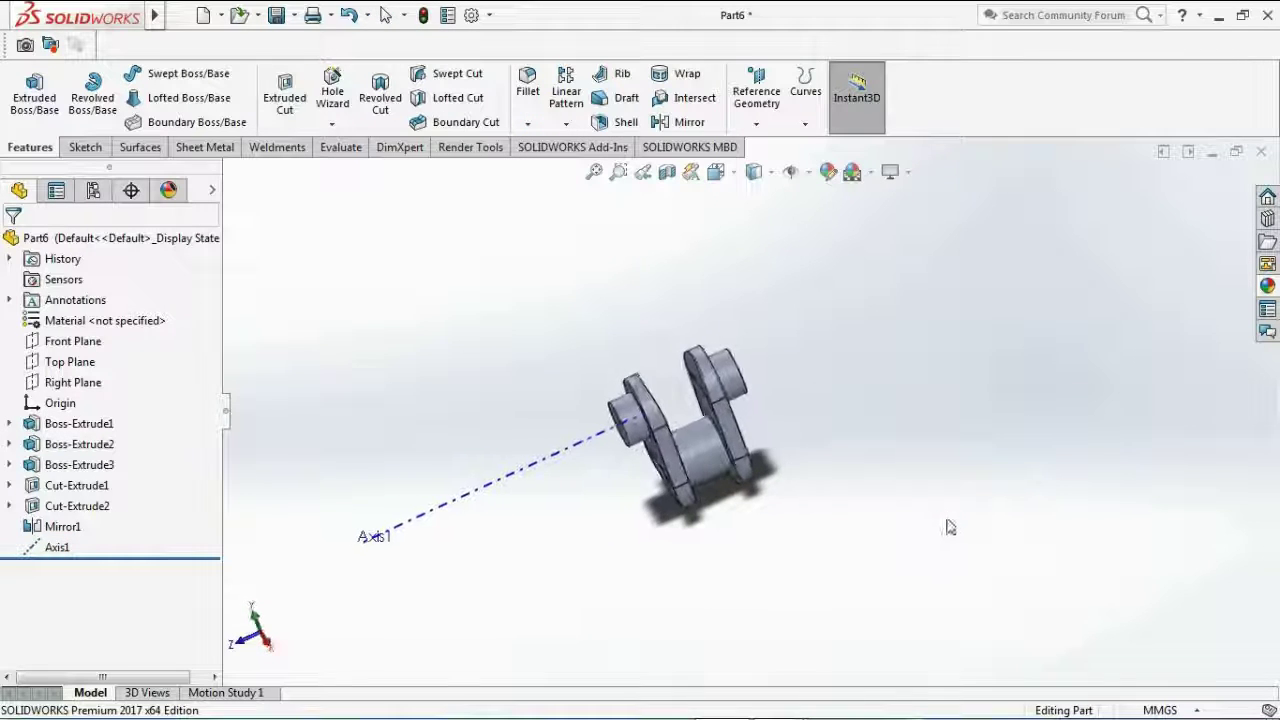
pyautogui.click(567, 121)
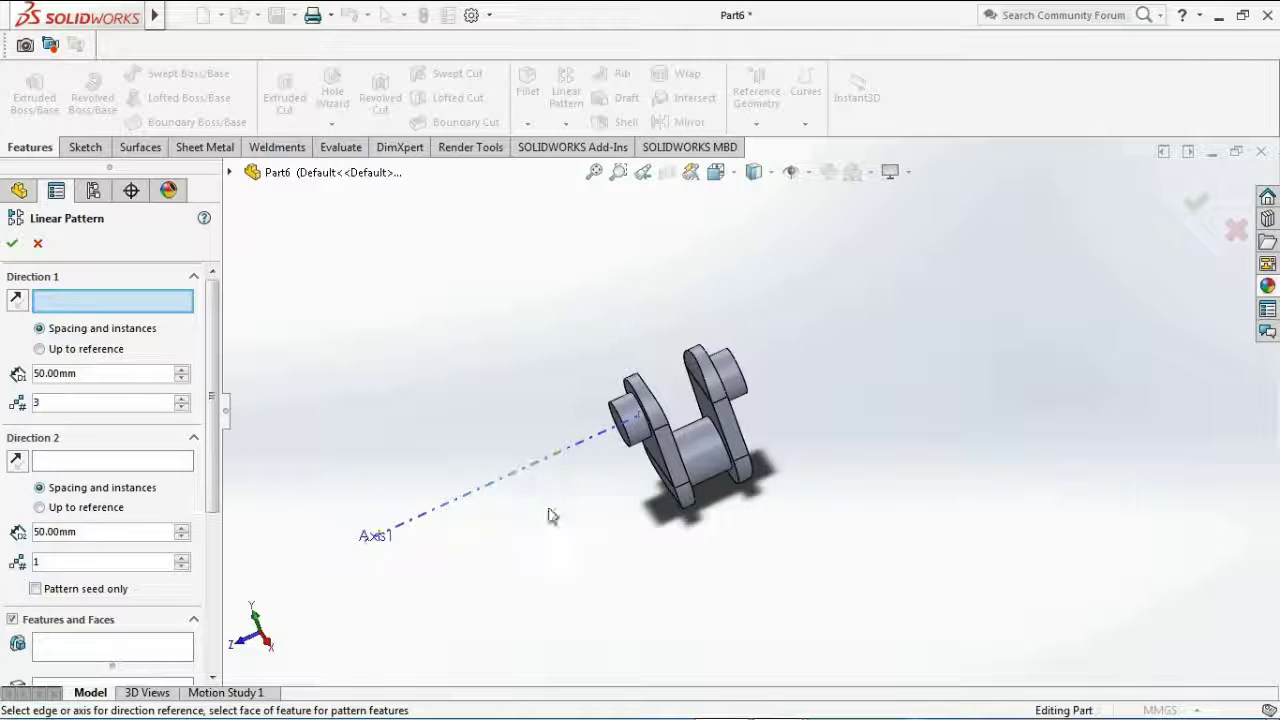
pyautogui.click(516, 488)
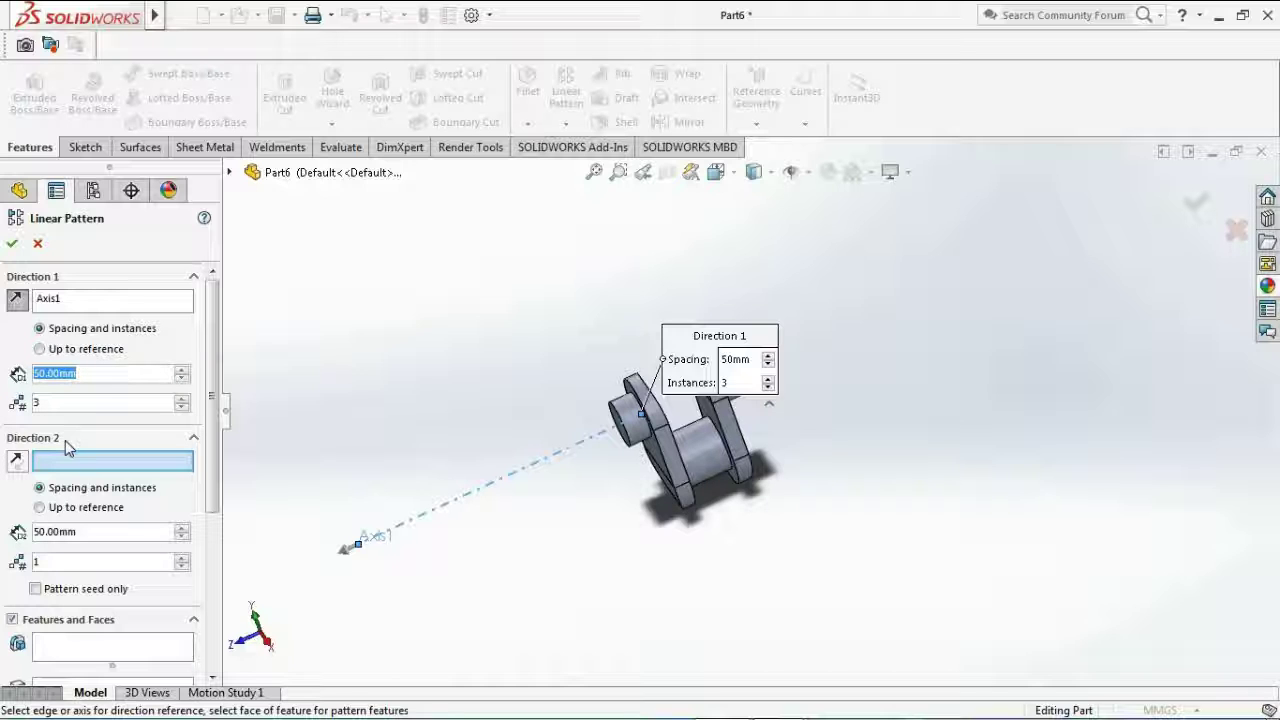
pyautogui.write('145')
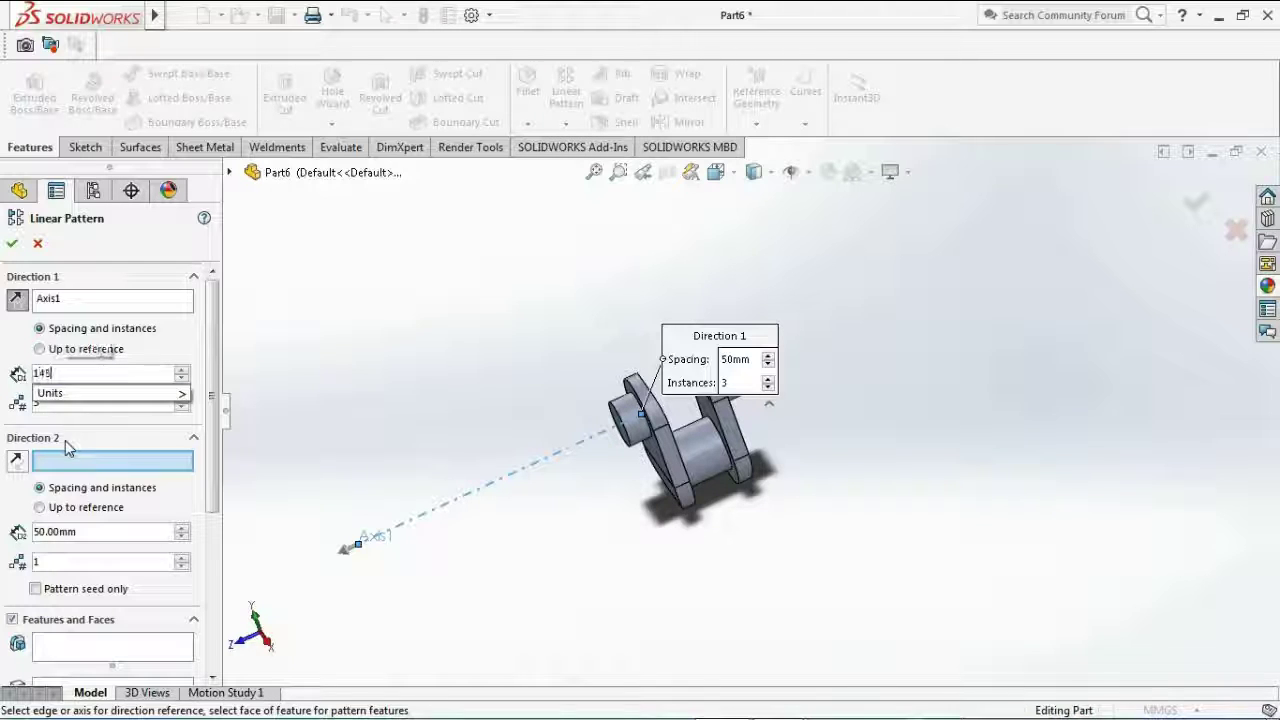
pyautogui.write('.96')
pyautogui.press('Return')
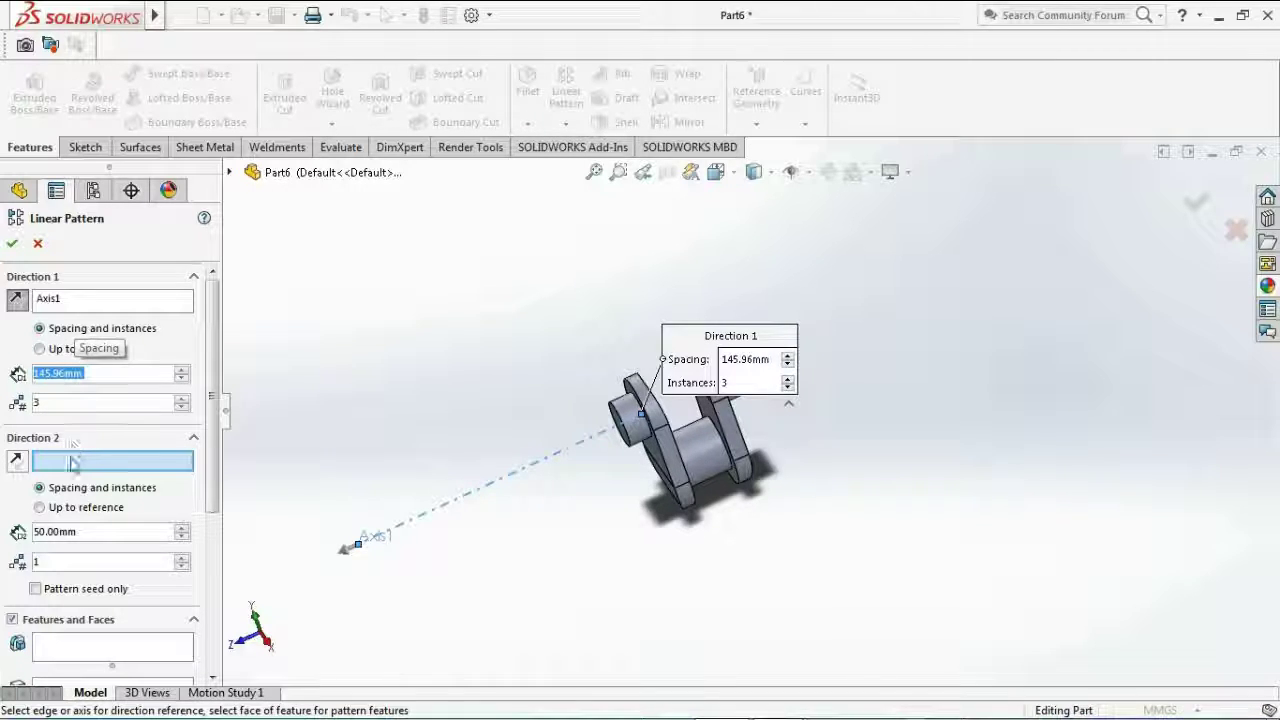
pyautogui.scroll(-3, 217, 488)
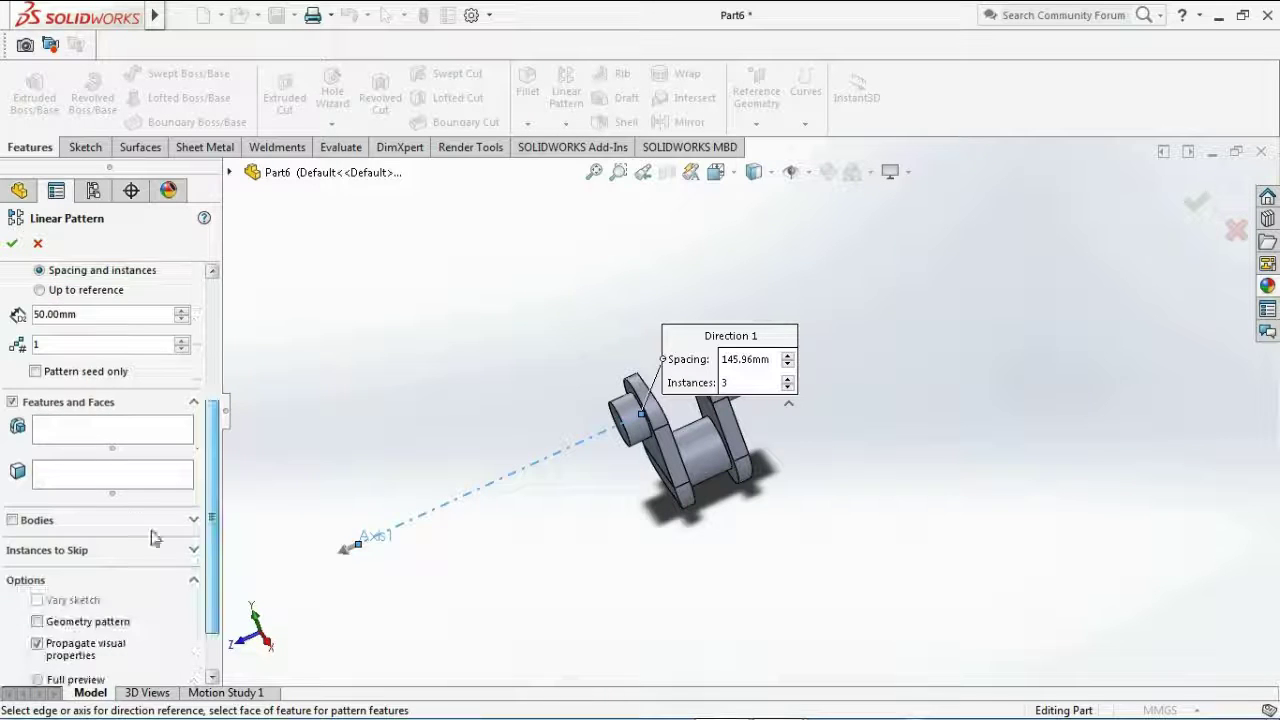
pyautogui.click(106, 522)
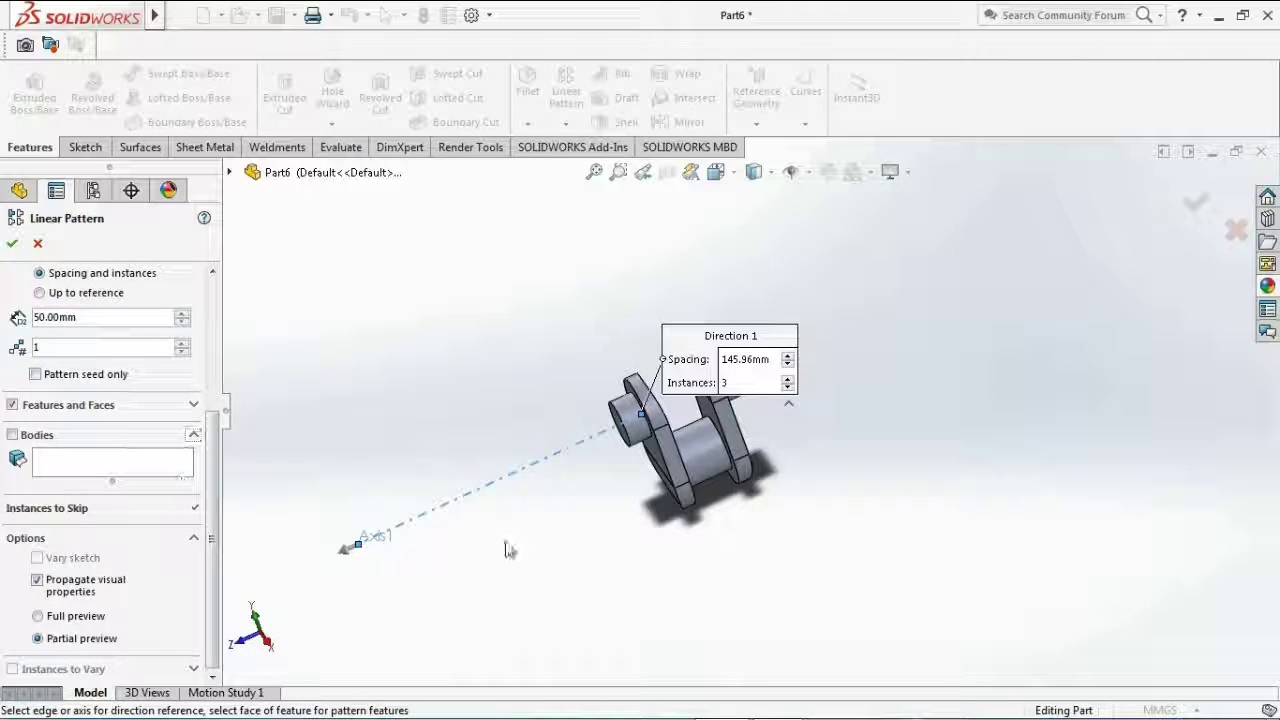
pyautogui.click(727, 468)
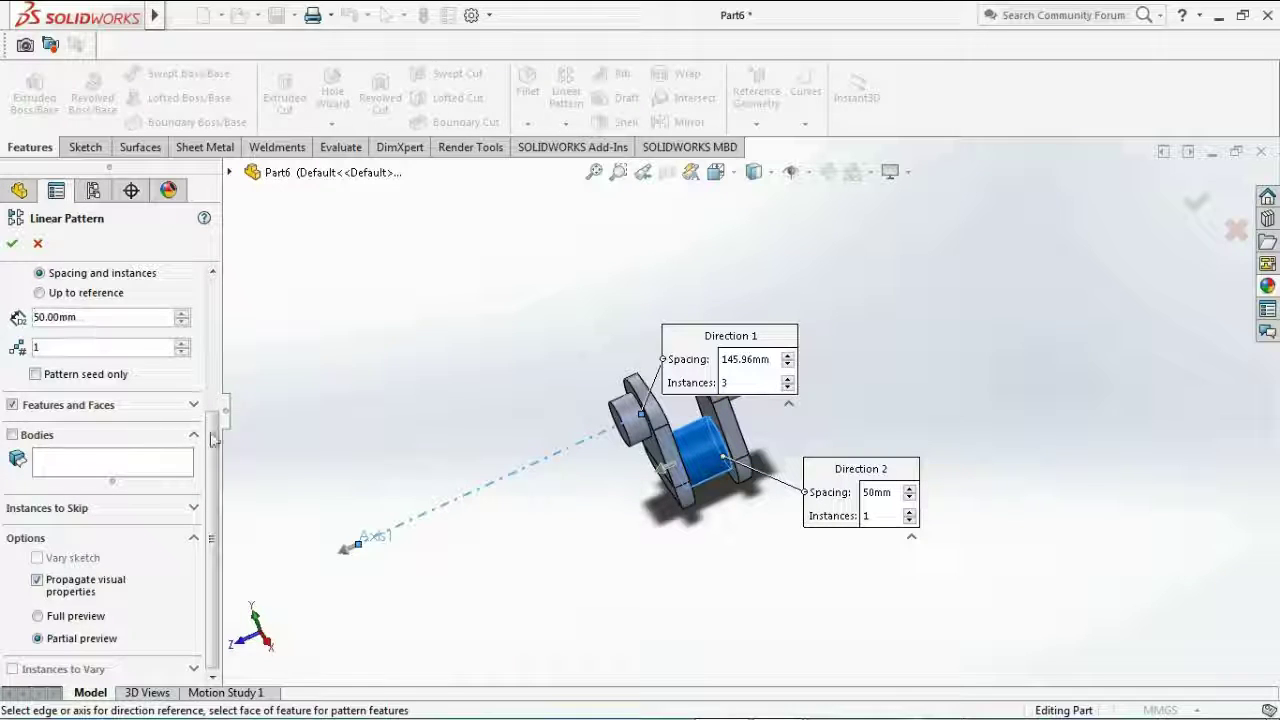
pyautogui.scroll(3, 224, 330)
pyautogui.scroll(-2, 224, 346)
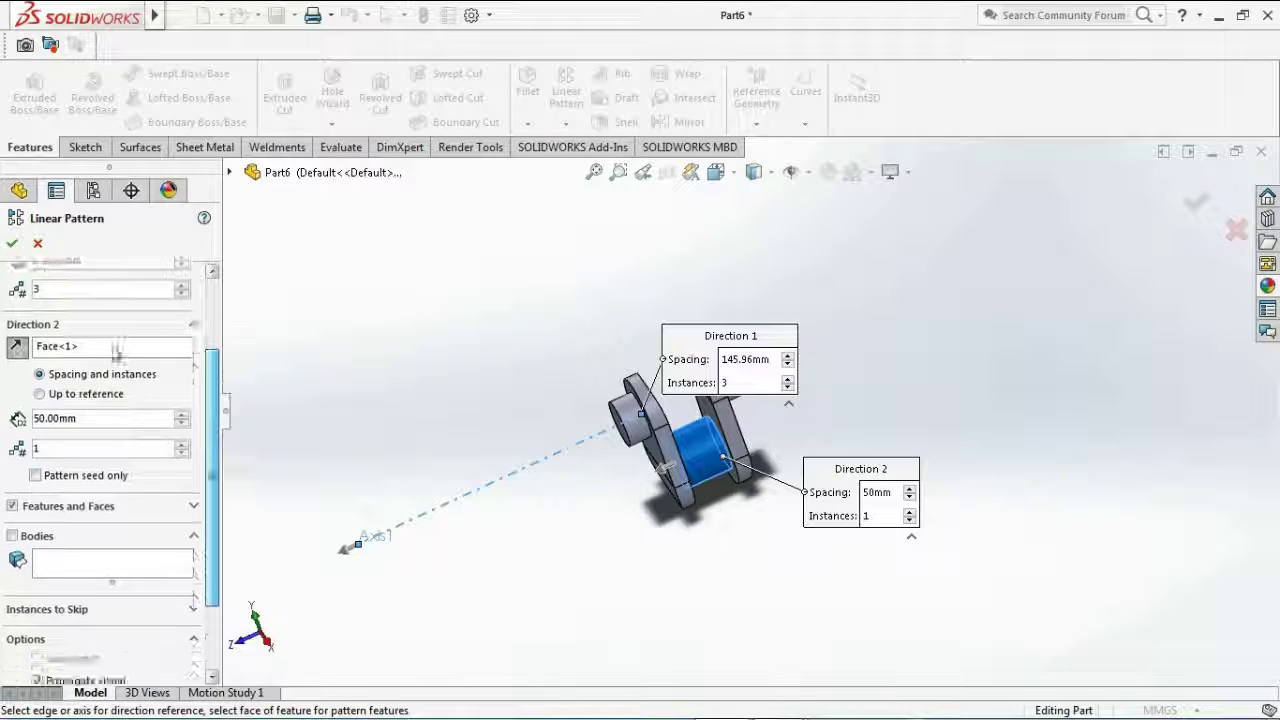
pyautogui.rightClick(107, 381)
pyautogui.click(149, 409)
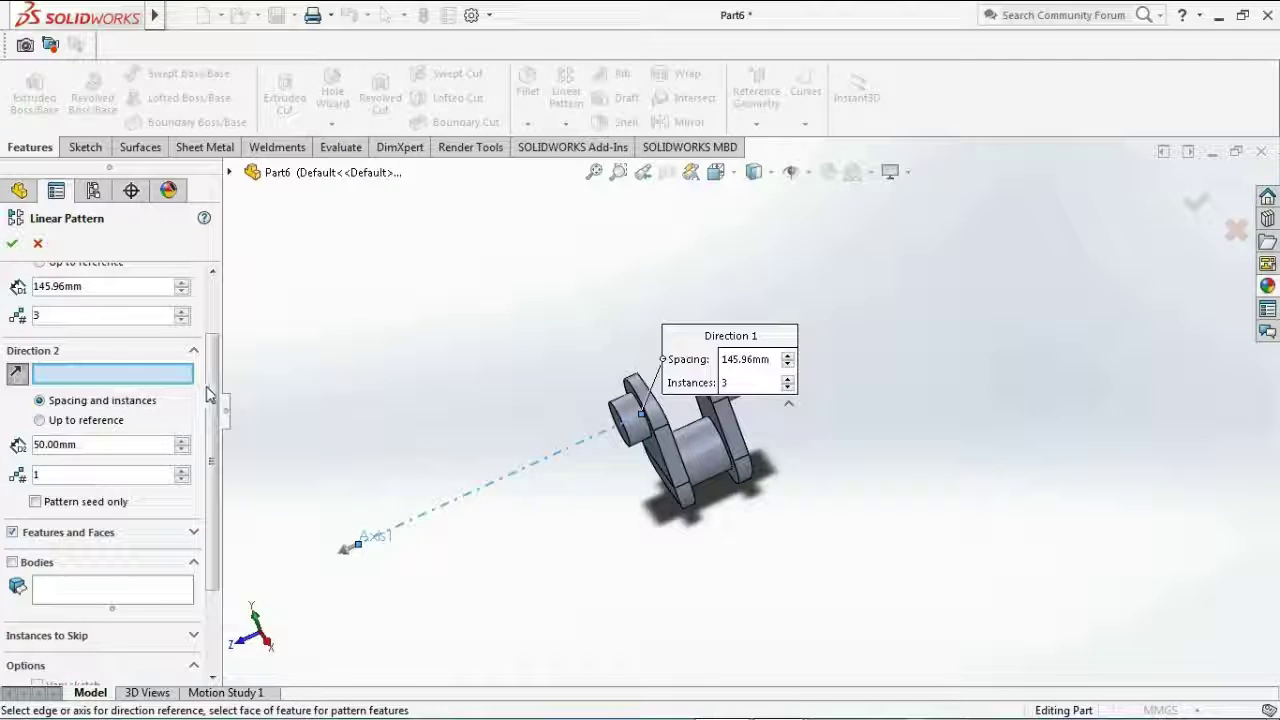
# - Choose the mirrored crank throw as the body to pattern and create the linear pattern
pyautogui.scroll(-2, 207, 484)
pyautogui.scroll(-2, 160, 481)
pyautogui.click(153, 468)
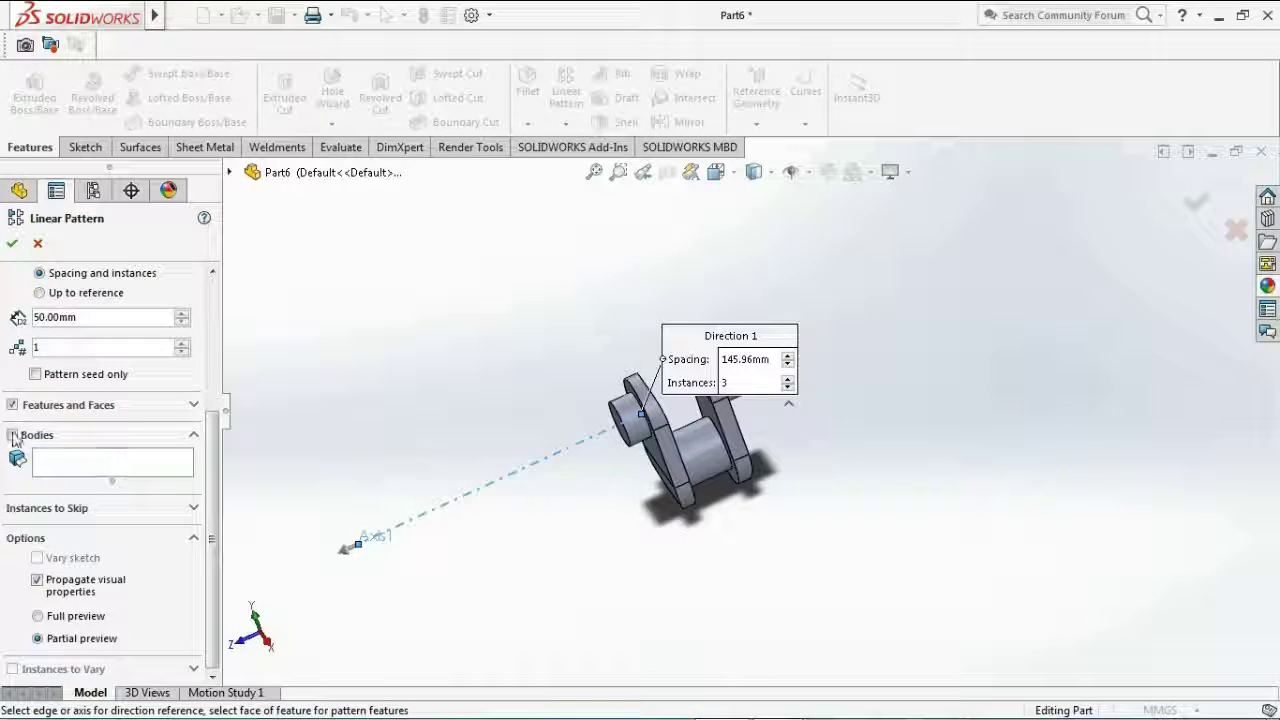
pyautogui.click(745, 455)
pyautogui.keyDown('ctrl'); pyautogui.moveTo(858, 445); pyautogui.dragTo(891, 449, button='middle'); pyautogui.keyUp('ctrl')
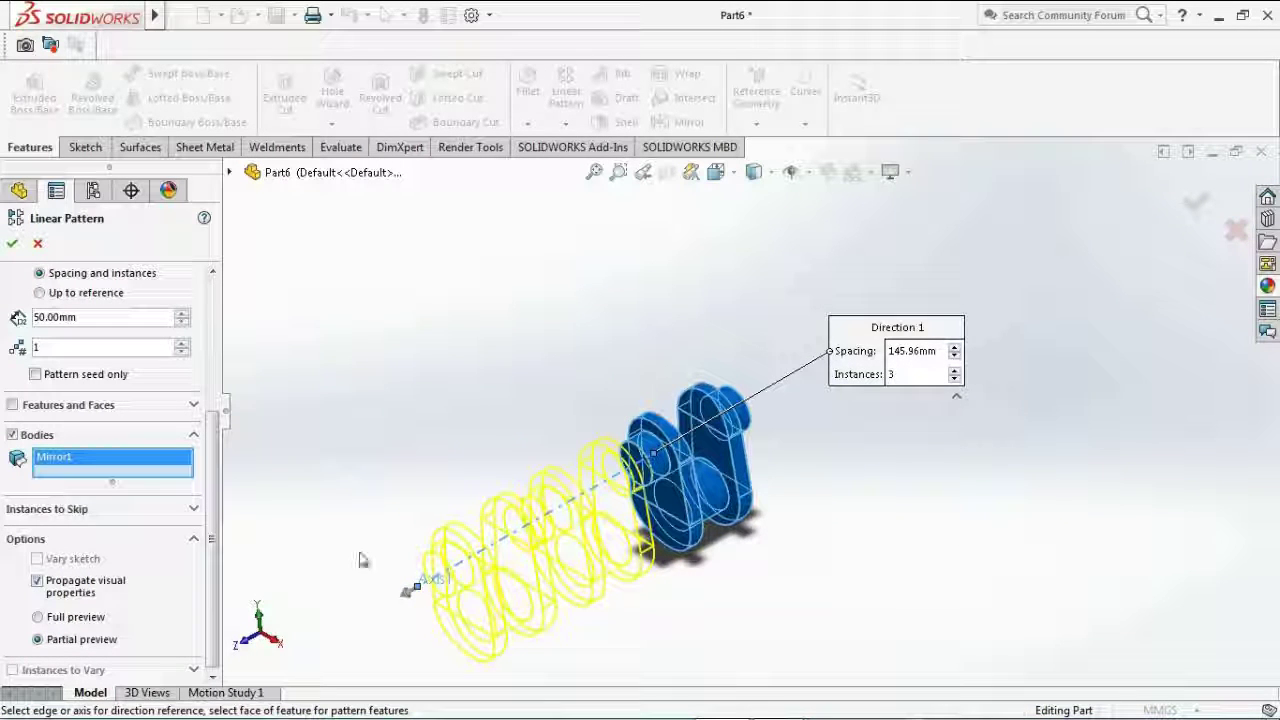
pyautogui.moveTo(220, 570); pyautogui.dragTo(240, 400)
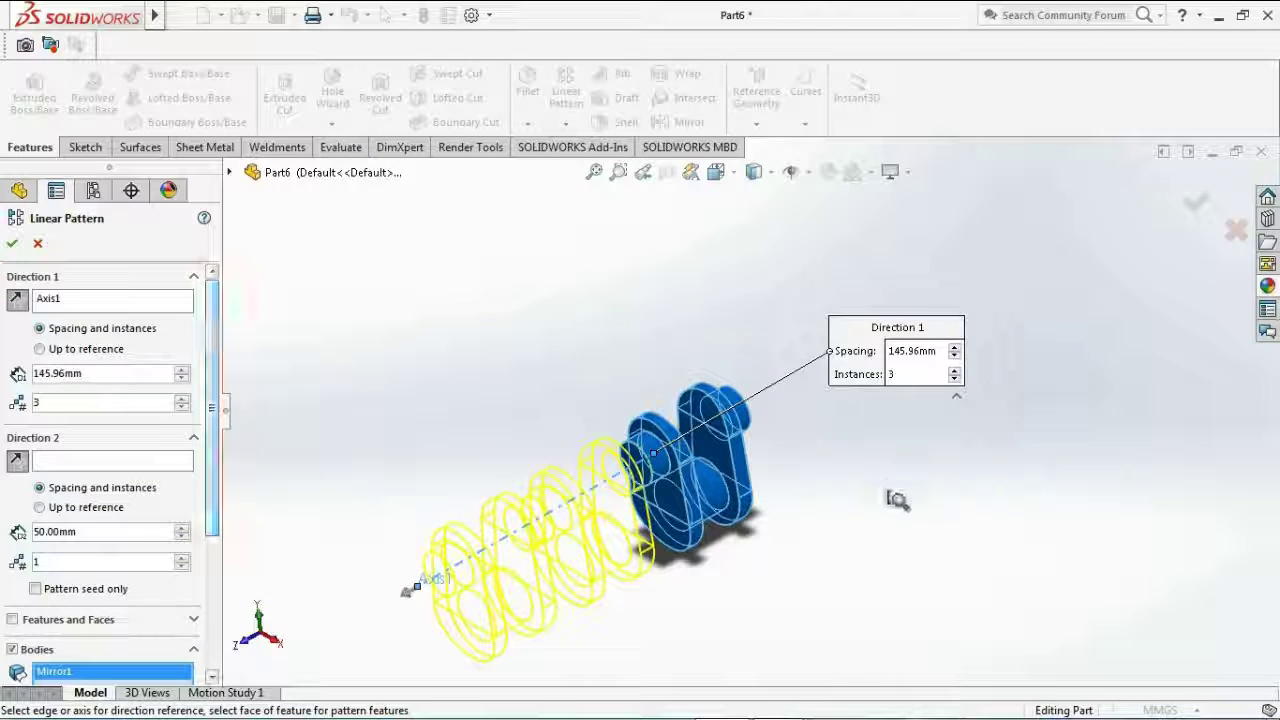
pyautogui.scroll(2, 894, 510)
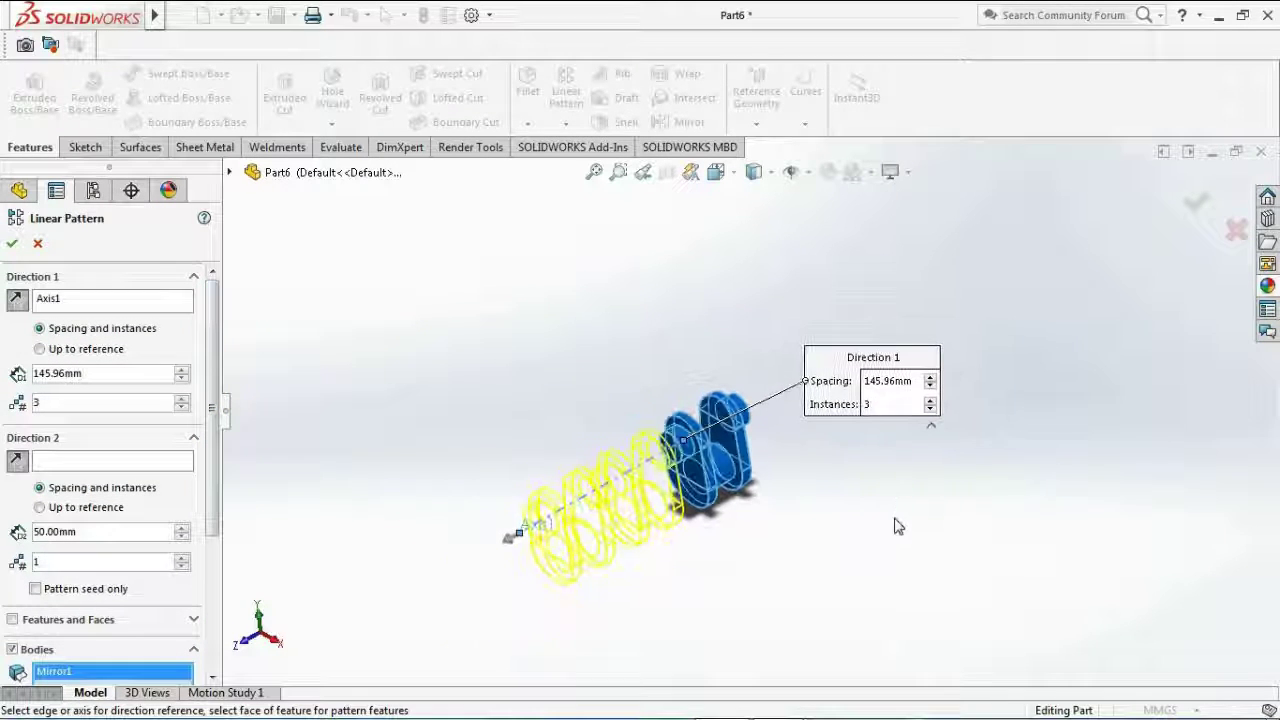
pyautogui.click(12, 245)
pyautogui.moveTo(854, 517); pyautogui.dragTo(823, 580, button='middle')
pyautogui.scroll(-3, 840, 540)
pyautogui.keyDown('ctrl'); pyautogui.moveTo(863, 480); pyautogui.dragTo(950, 446, button='middle'); pyautogui.keyUp('ctrl')
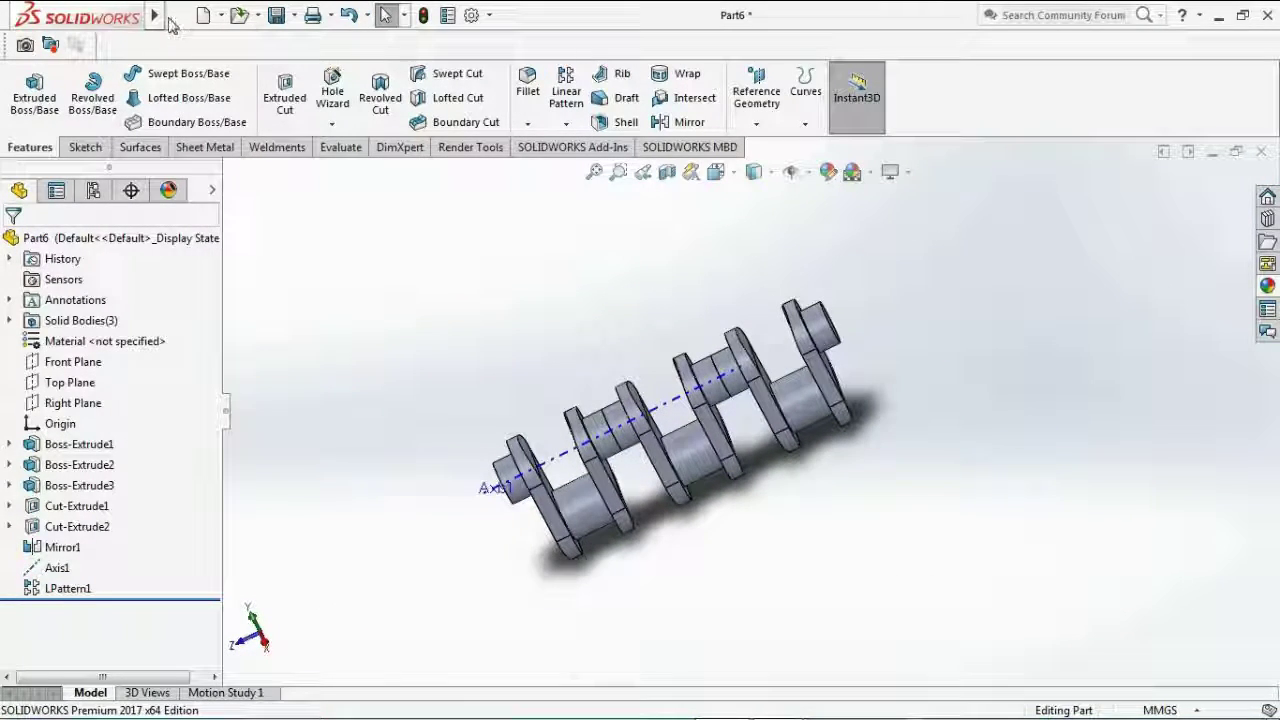
# - Start a Move/Copy Body feature that rotates about the reference axis
pyautogui.click(179, 15)
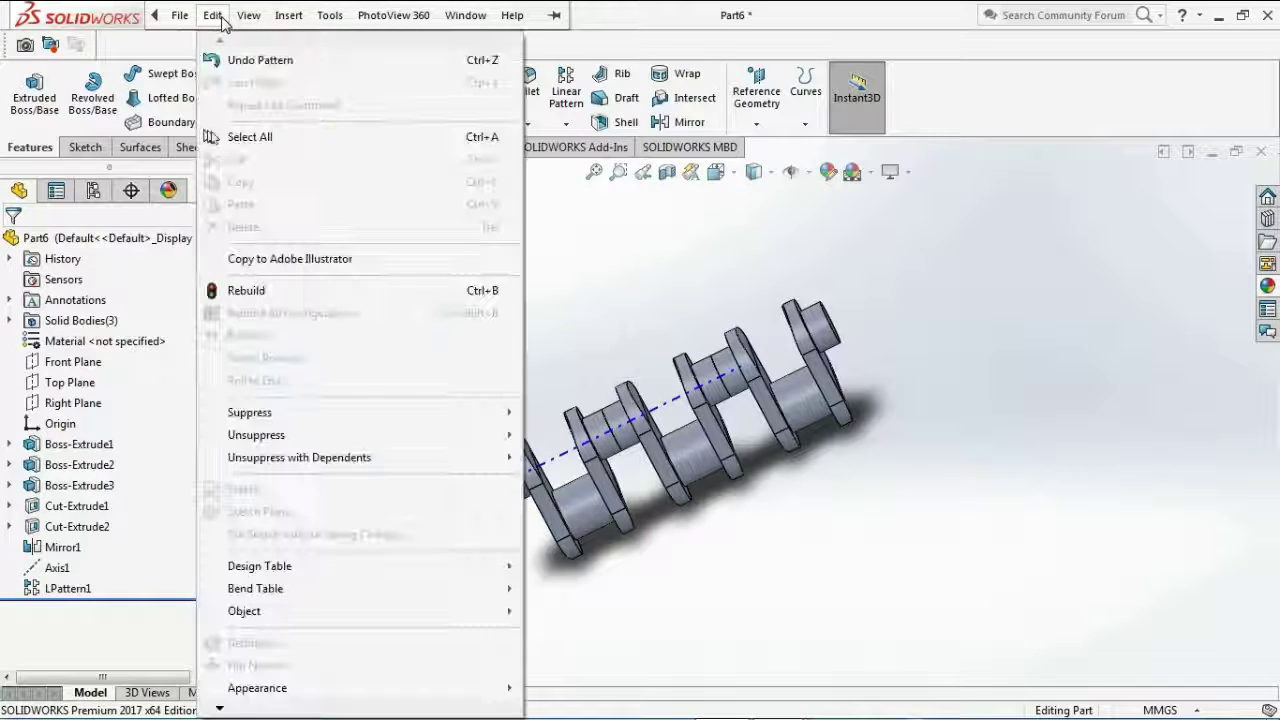
pyautogui.click(213, 15)
pyautogui.click(249, 15)
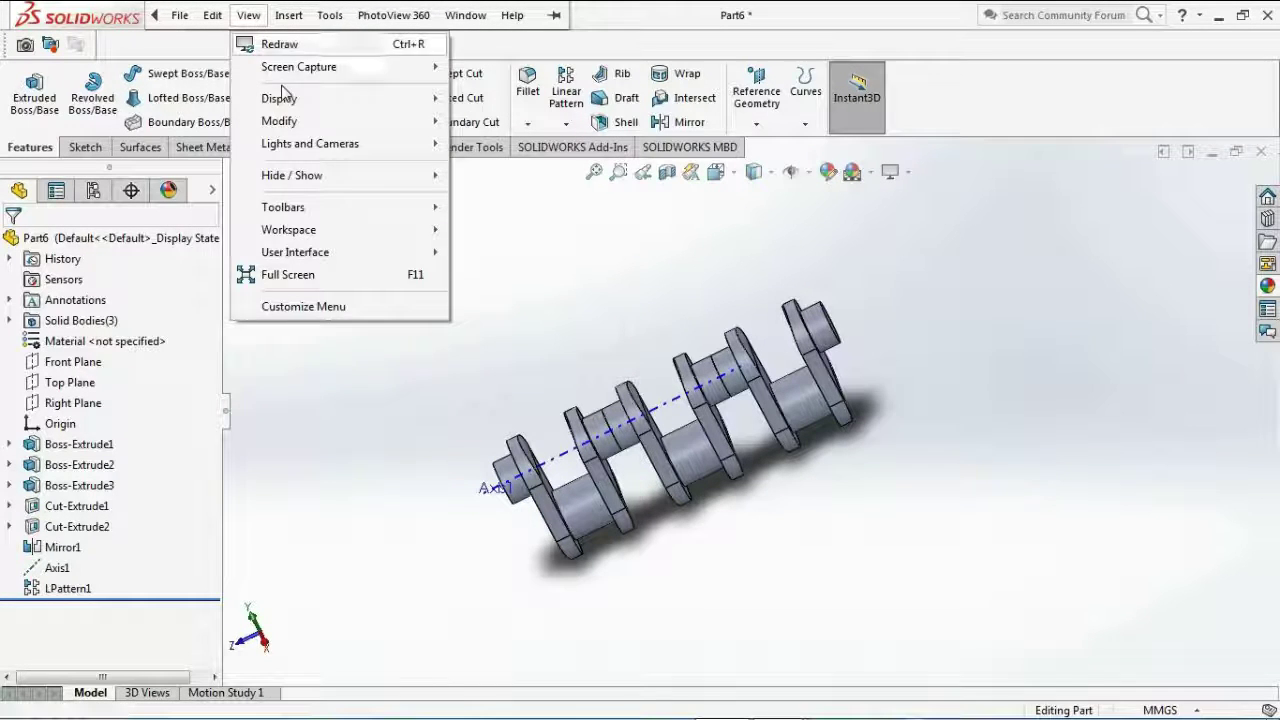
pyautogui.click(289, 15)
pyautogui.moveTo(445, 105)
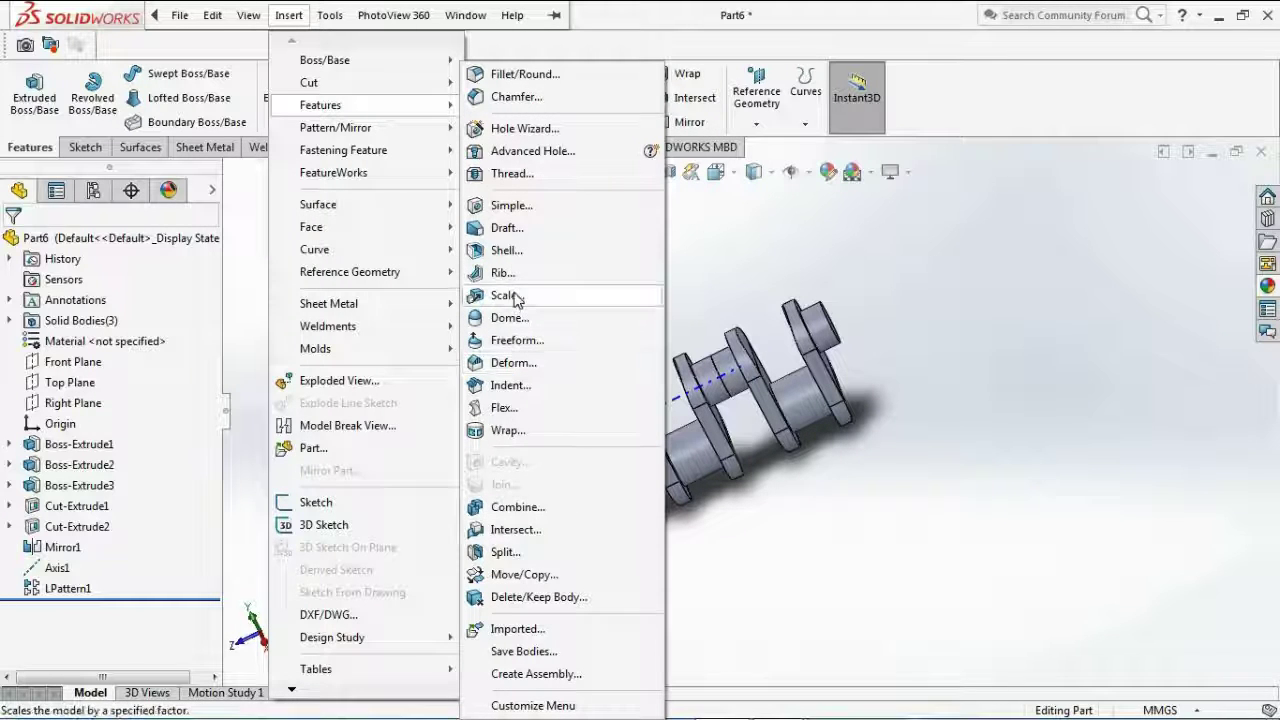
pyautogui.click(525, 575)
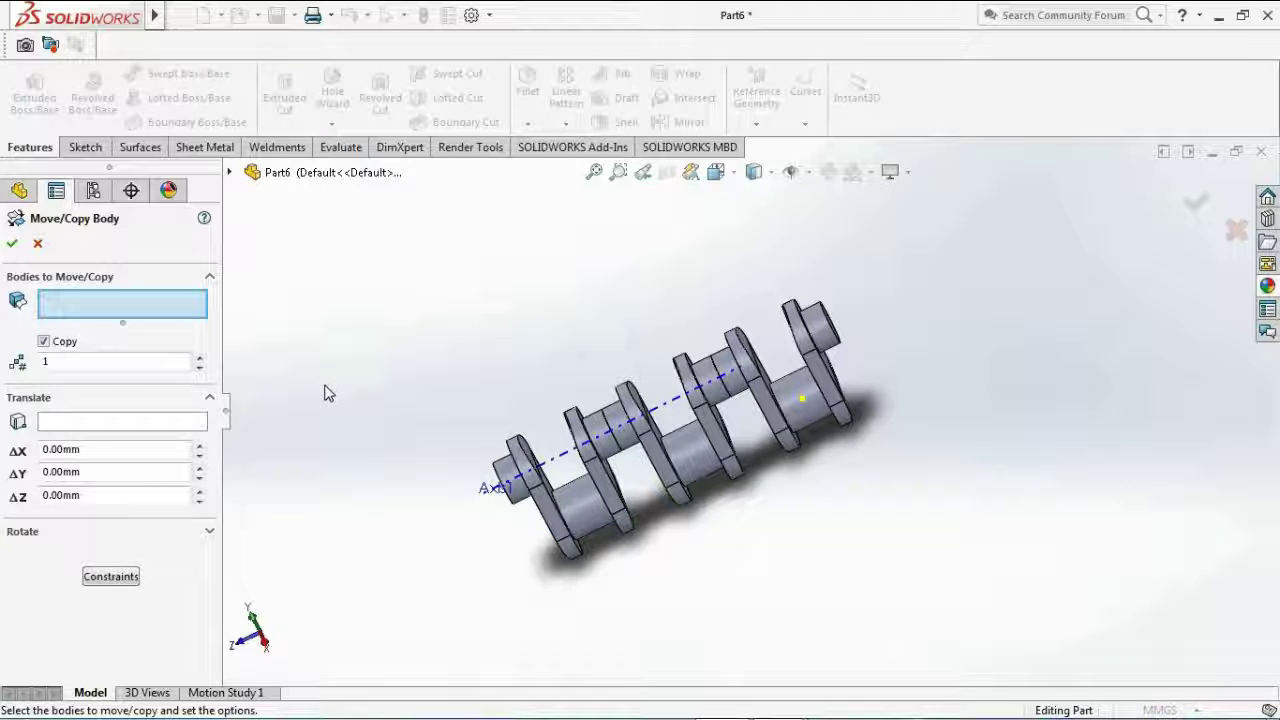
pyautogui.click(148, 533)
pyautogui.click(92, 452)
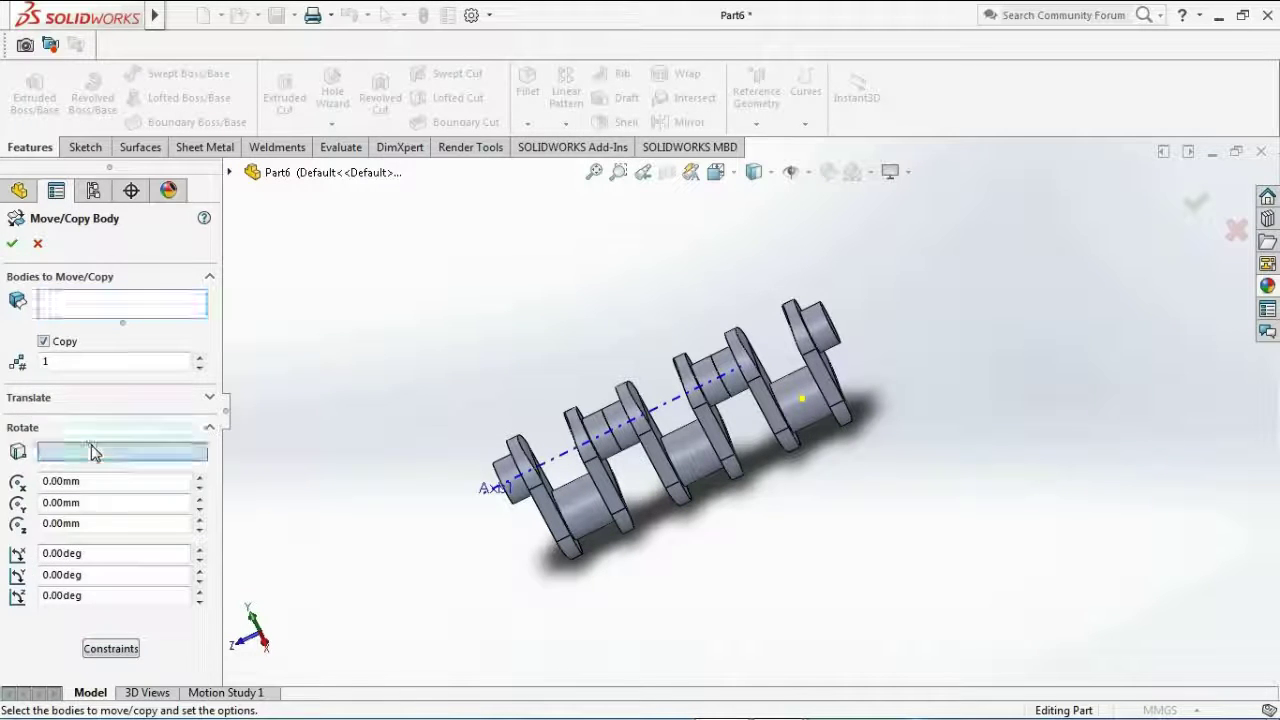
pyautogui.click(493, 500)
pyautogui.moveTo(434, 529); pyautogui.dragTo(465, 505, button='middle')
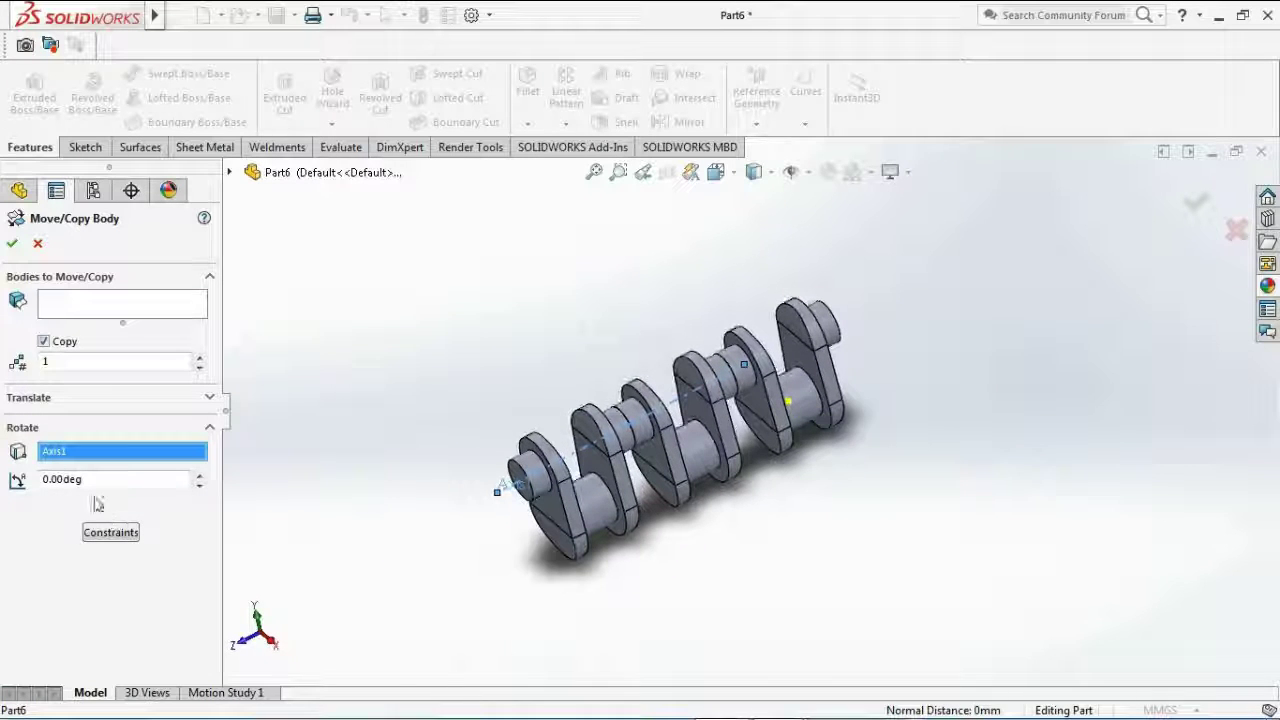
# - Try rotating a copy of the middle throw by 120 degrees about the axis, and undo it
pyautogui.click(126, 307)
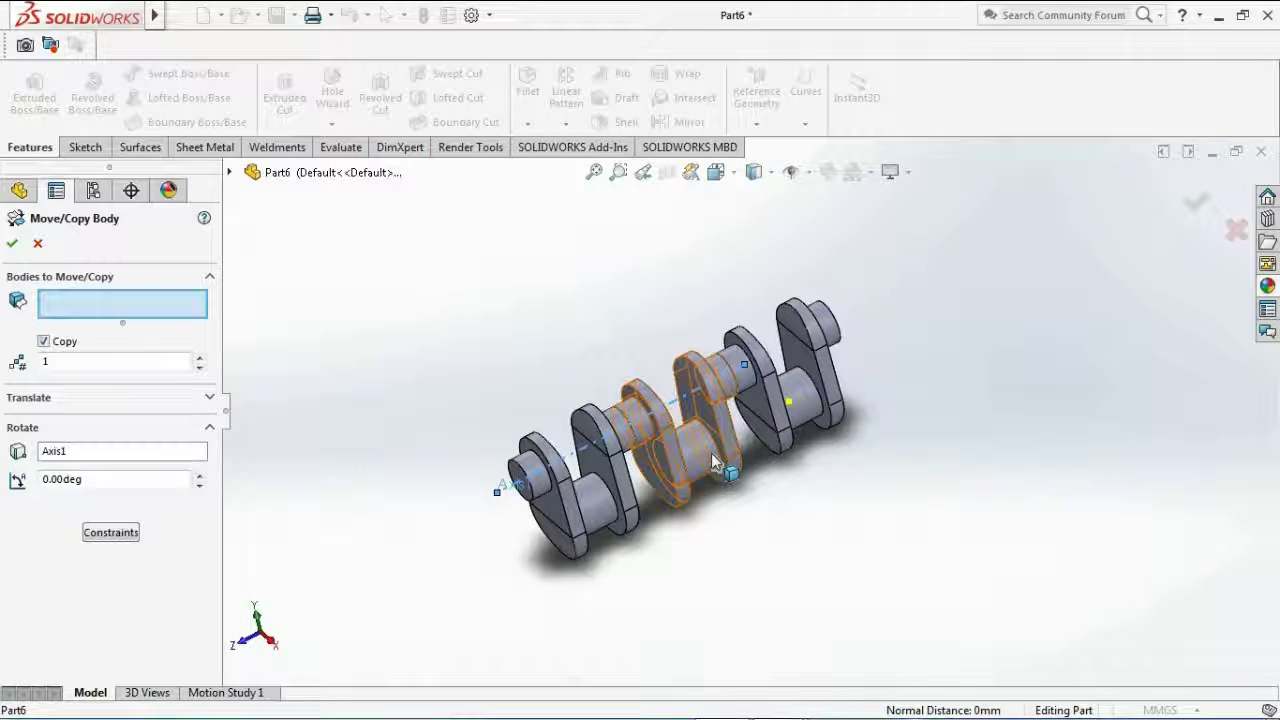
pyautogui.click(728, 470)
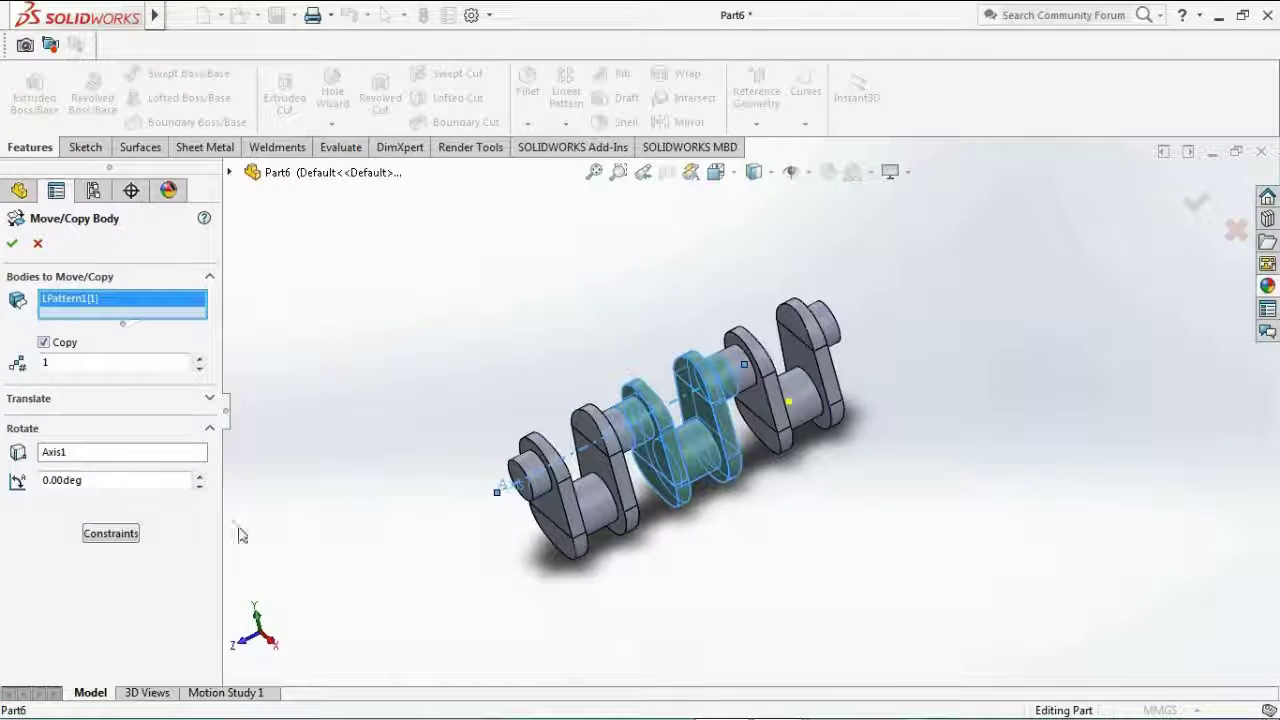
pyautogui.click(50, 480)
pyautogui.write('120')
pyautogui.press('Return')
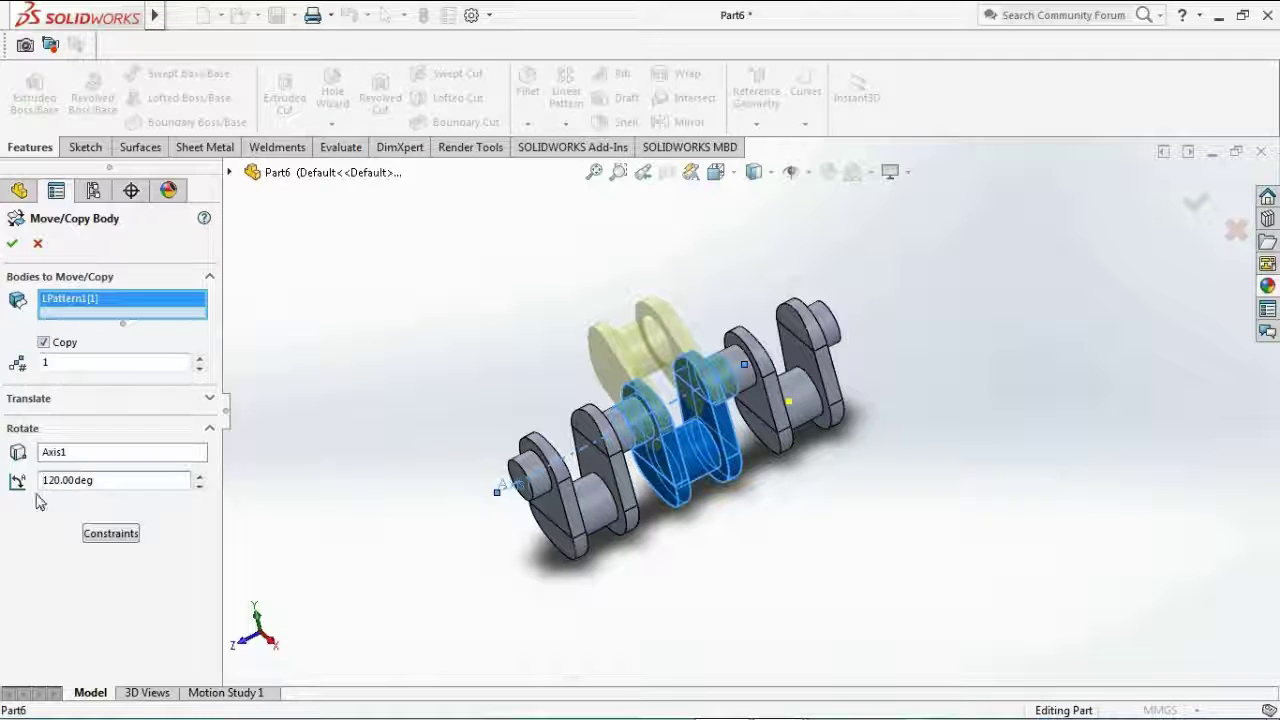
pyautogui.click(14, 245)
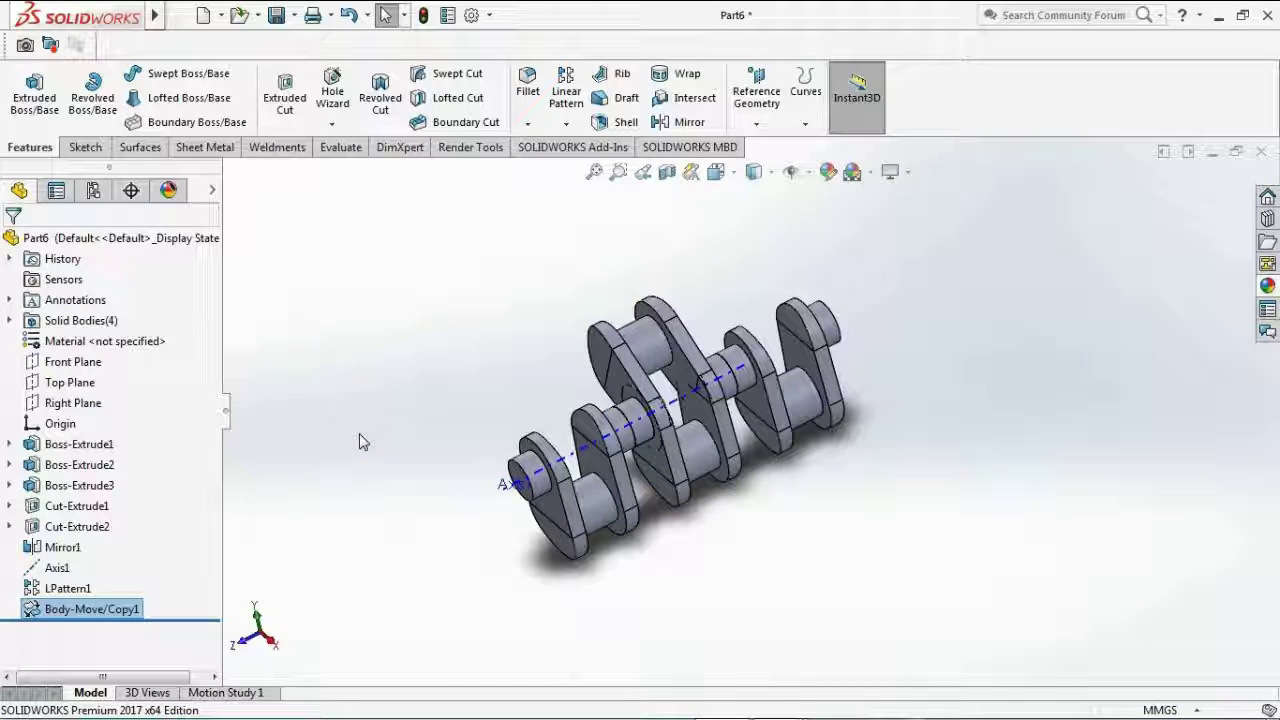
pyautogui.hotkey('ctrl', 'z')
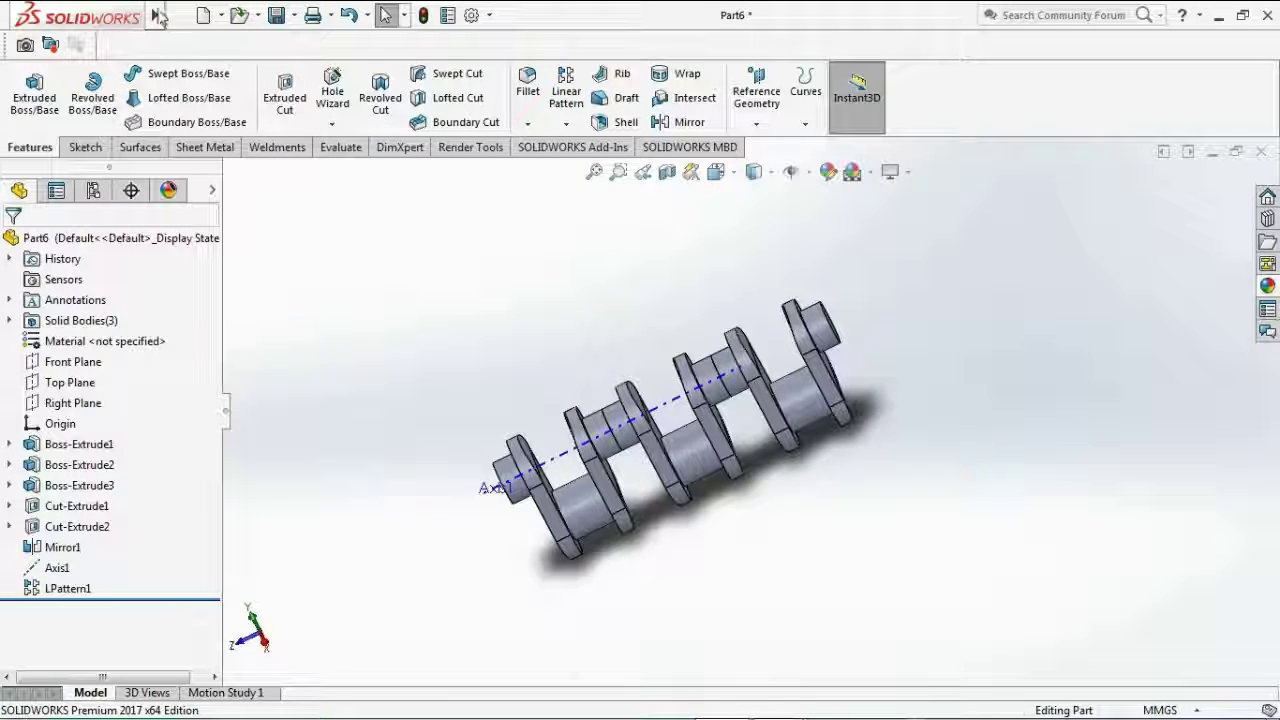
# - Set up a Move/Copy Body rotation of 120 degrees about the reference axis
pyautogui.moveTo(157, 15)
pyautogui.click(300, 26)
pyautogui.click(302, 27)
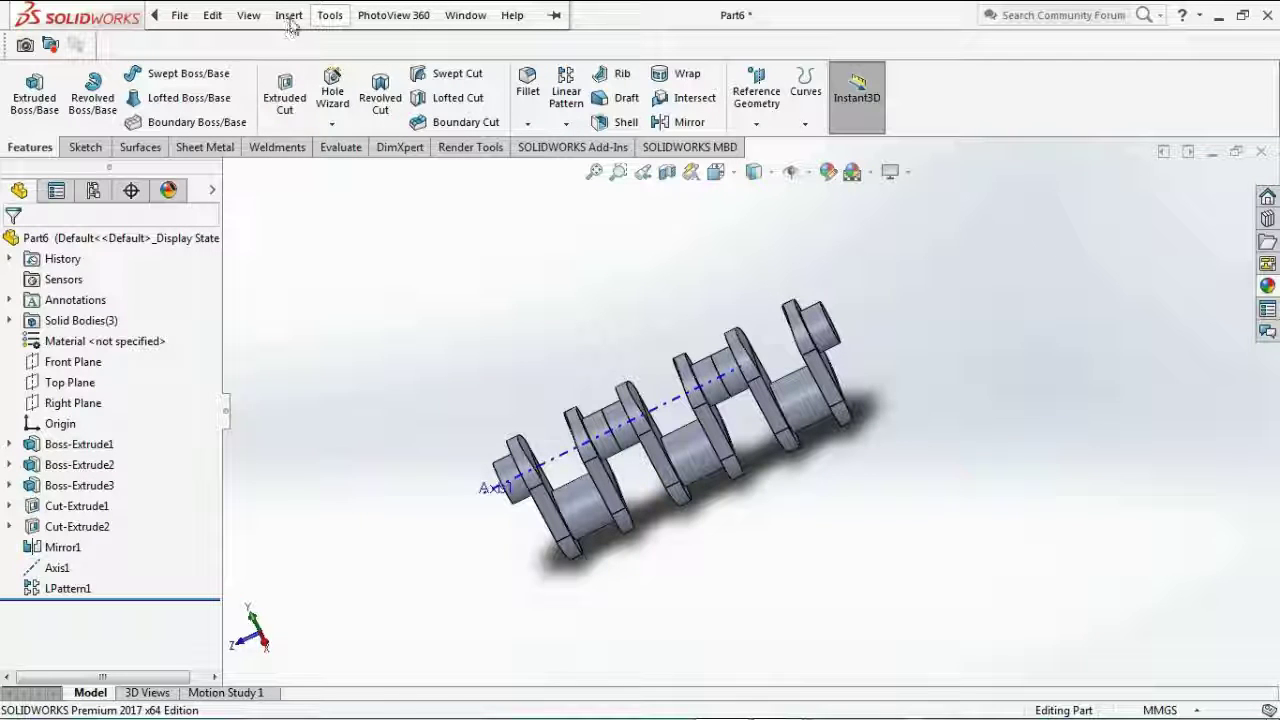
pyautogui.click(288, 24)
pyautogui.moveTo(330, 105)
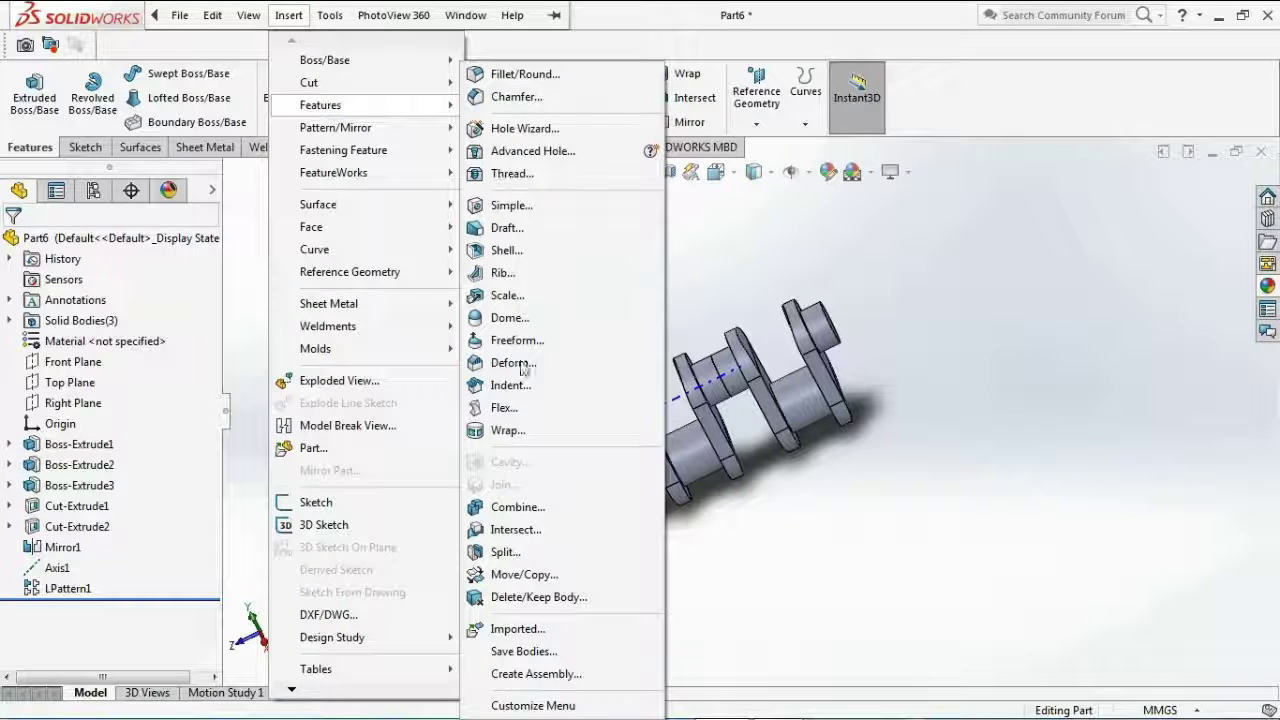
pyautogui.click(522, 576)
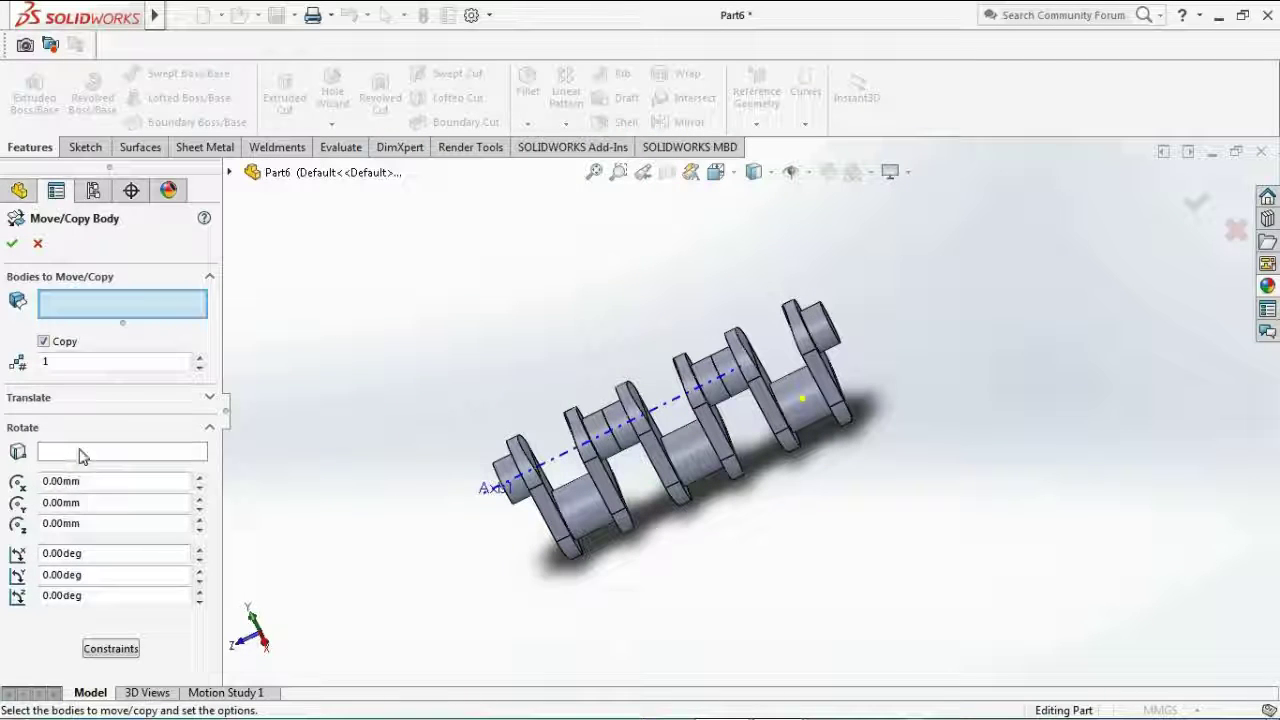
pyautogui.click(122, 428)
pyautogui.click(124, 429)
pyautogui.click(131, 451)
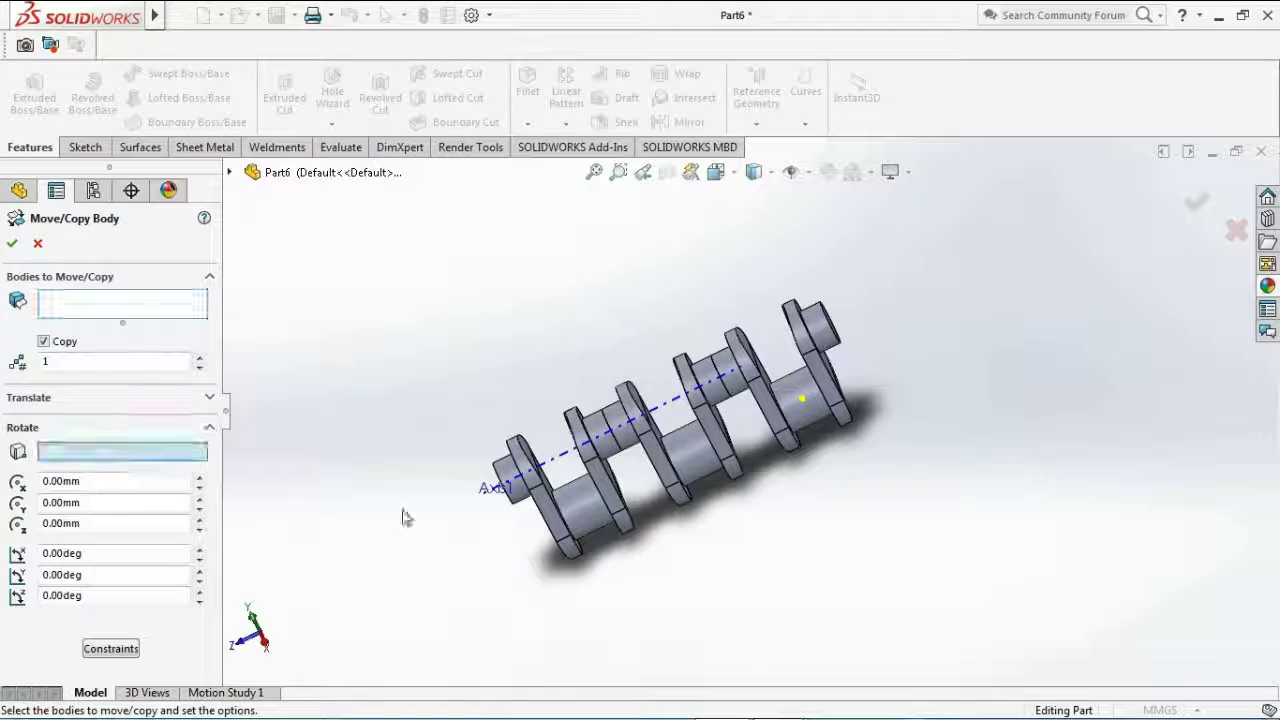
pyautogui.click(483, 487)
pyautogui.doubleClick(68, 478)
pyautogui.write('120.00deg')
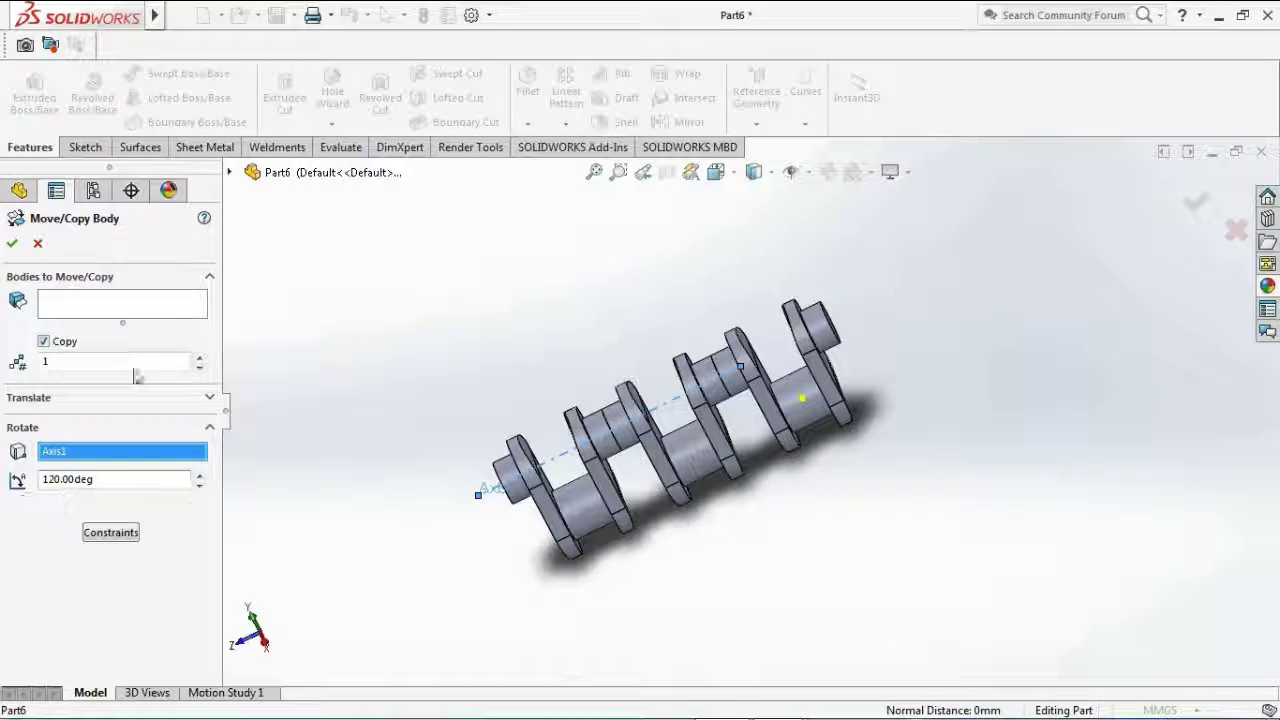
# - Apply the rotation to the middle throw with copying turned off
pyautogui.click(122, 312)
pyautogui.click(680, 492)
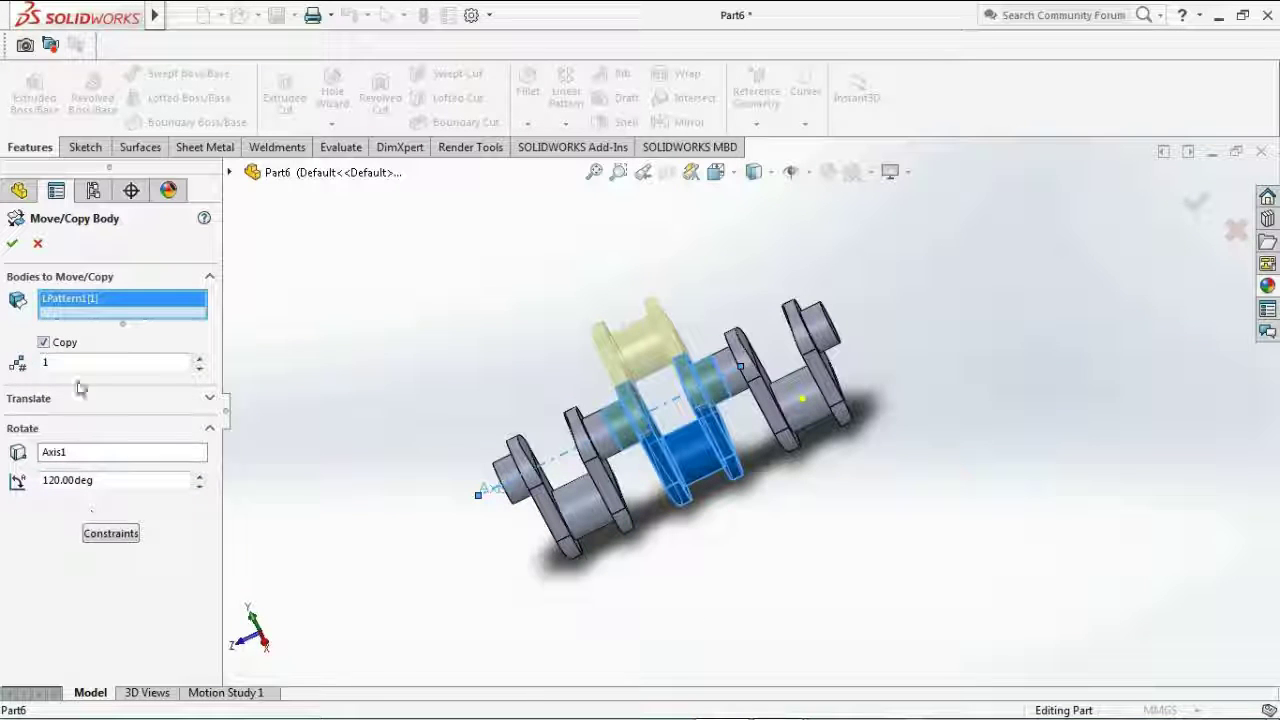
pyautogui.click(45, 343)
pyautogui.moveTo(390, 456); pyautogui.dragTo(440, 400, button='middle')
pyautogui.click(13, 246)
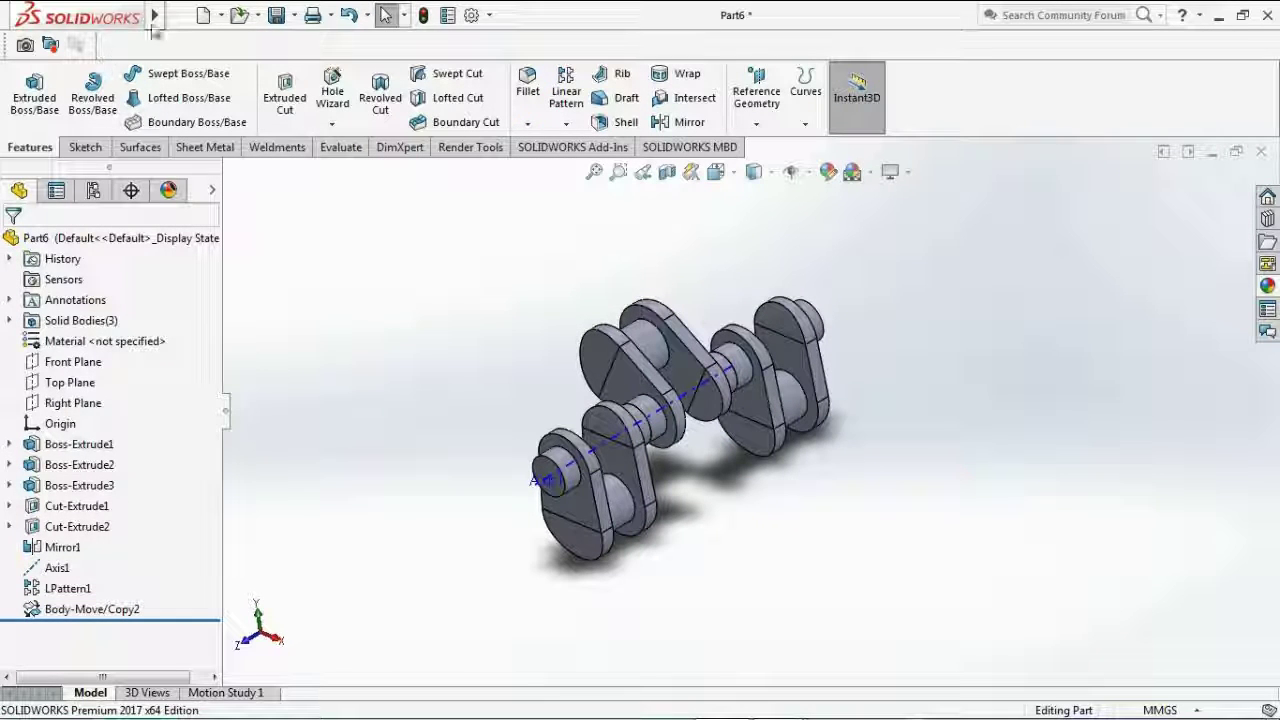
# - Set up a Move/Copy Body rotation of -120 degrees about the reference axis for the rearmost throw, without copying
pyautogui.click(300, 17)
pyautogui.moveTo(403, 106)
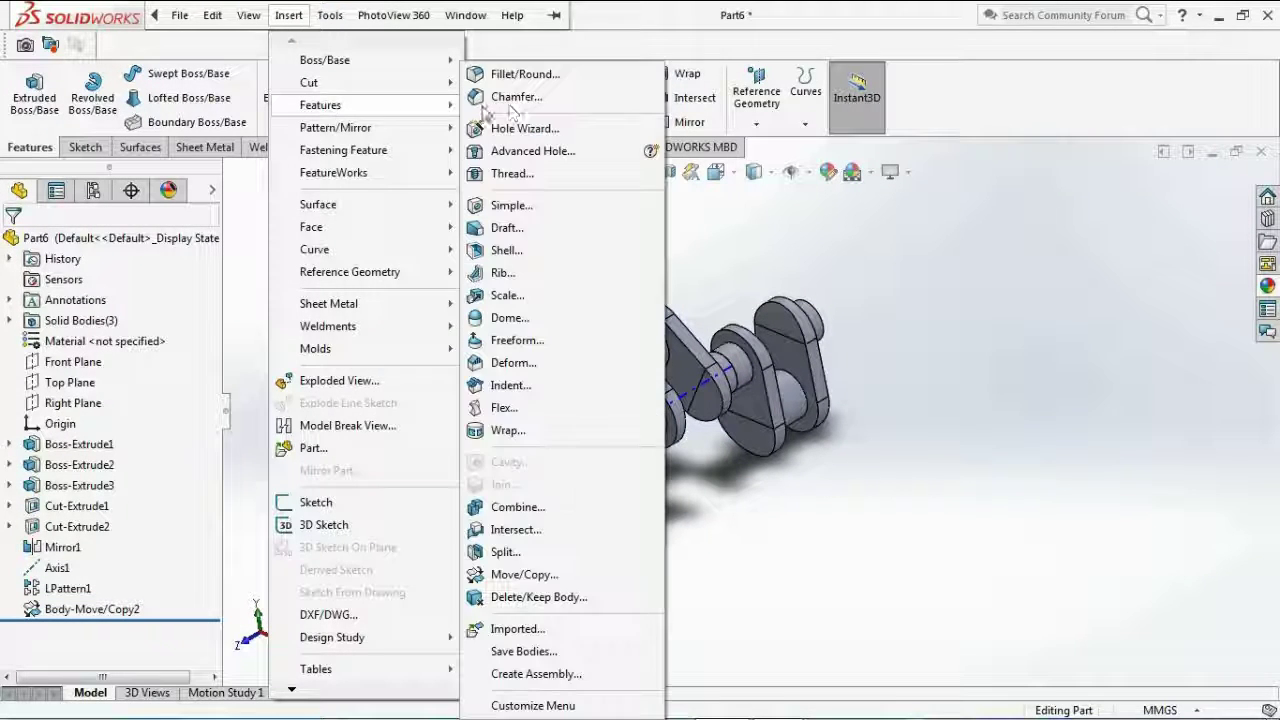
pyautogui.click(520, 575)
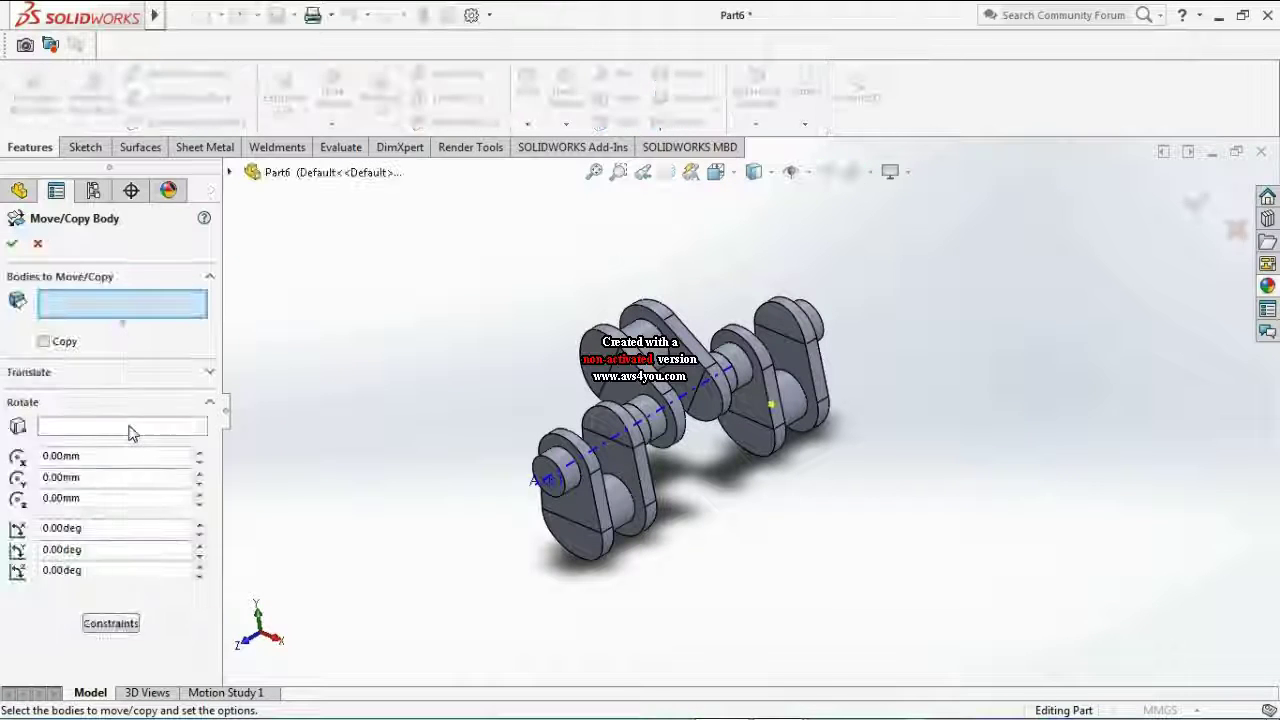
pyautogui.click(535, 484)
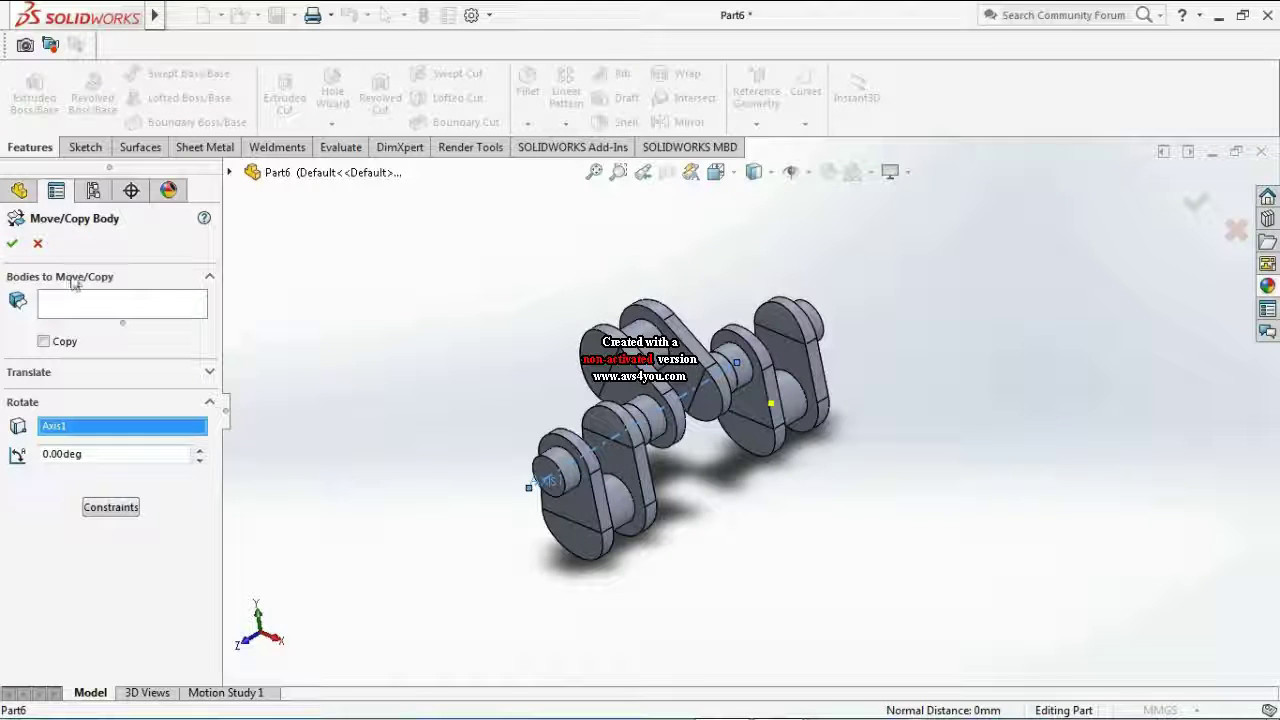
pyautogui.click(85, 309)
pyautogui.click(795, 420)
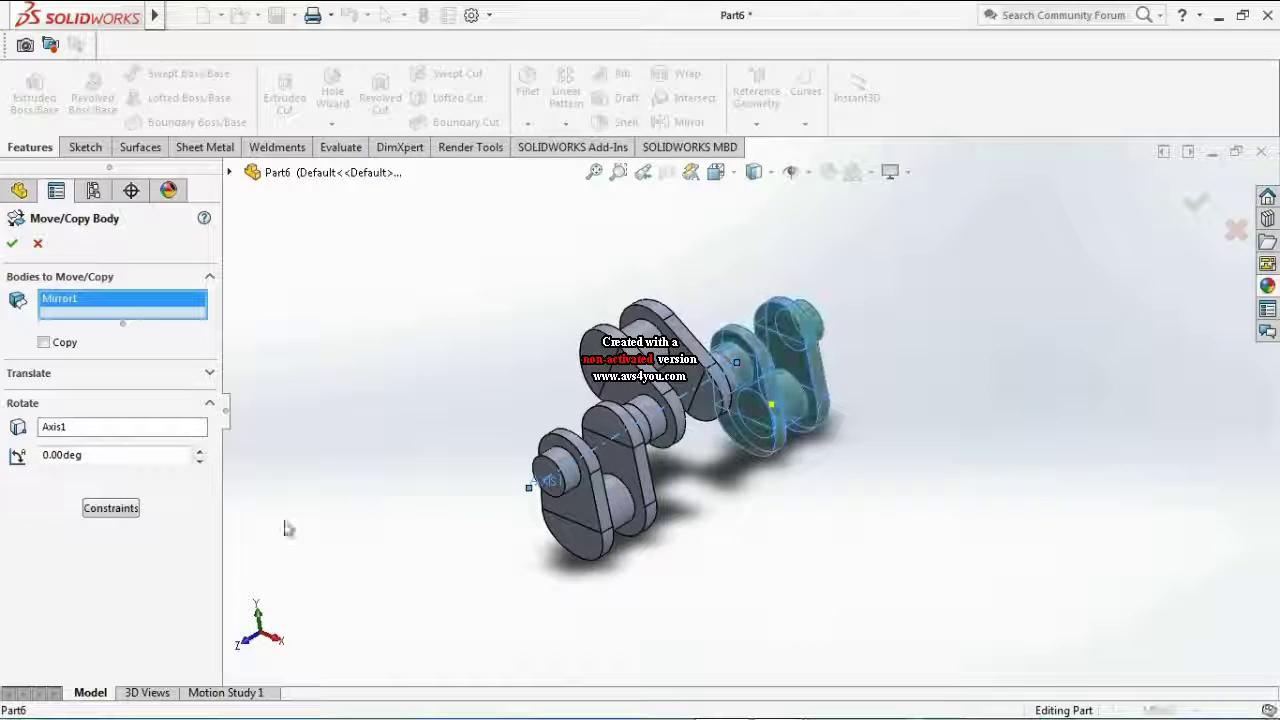
pyautogui.press('BackSpace')
pyautogui.write('-120')
pyautogui.press('Return')
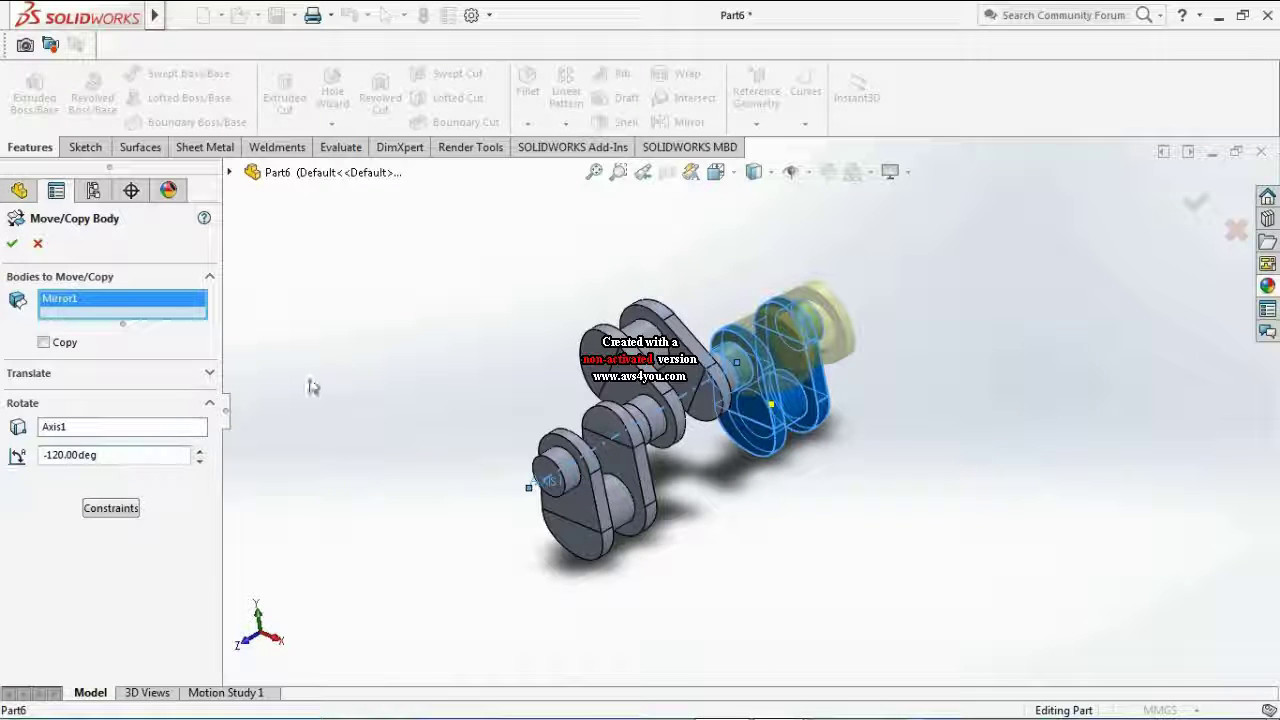